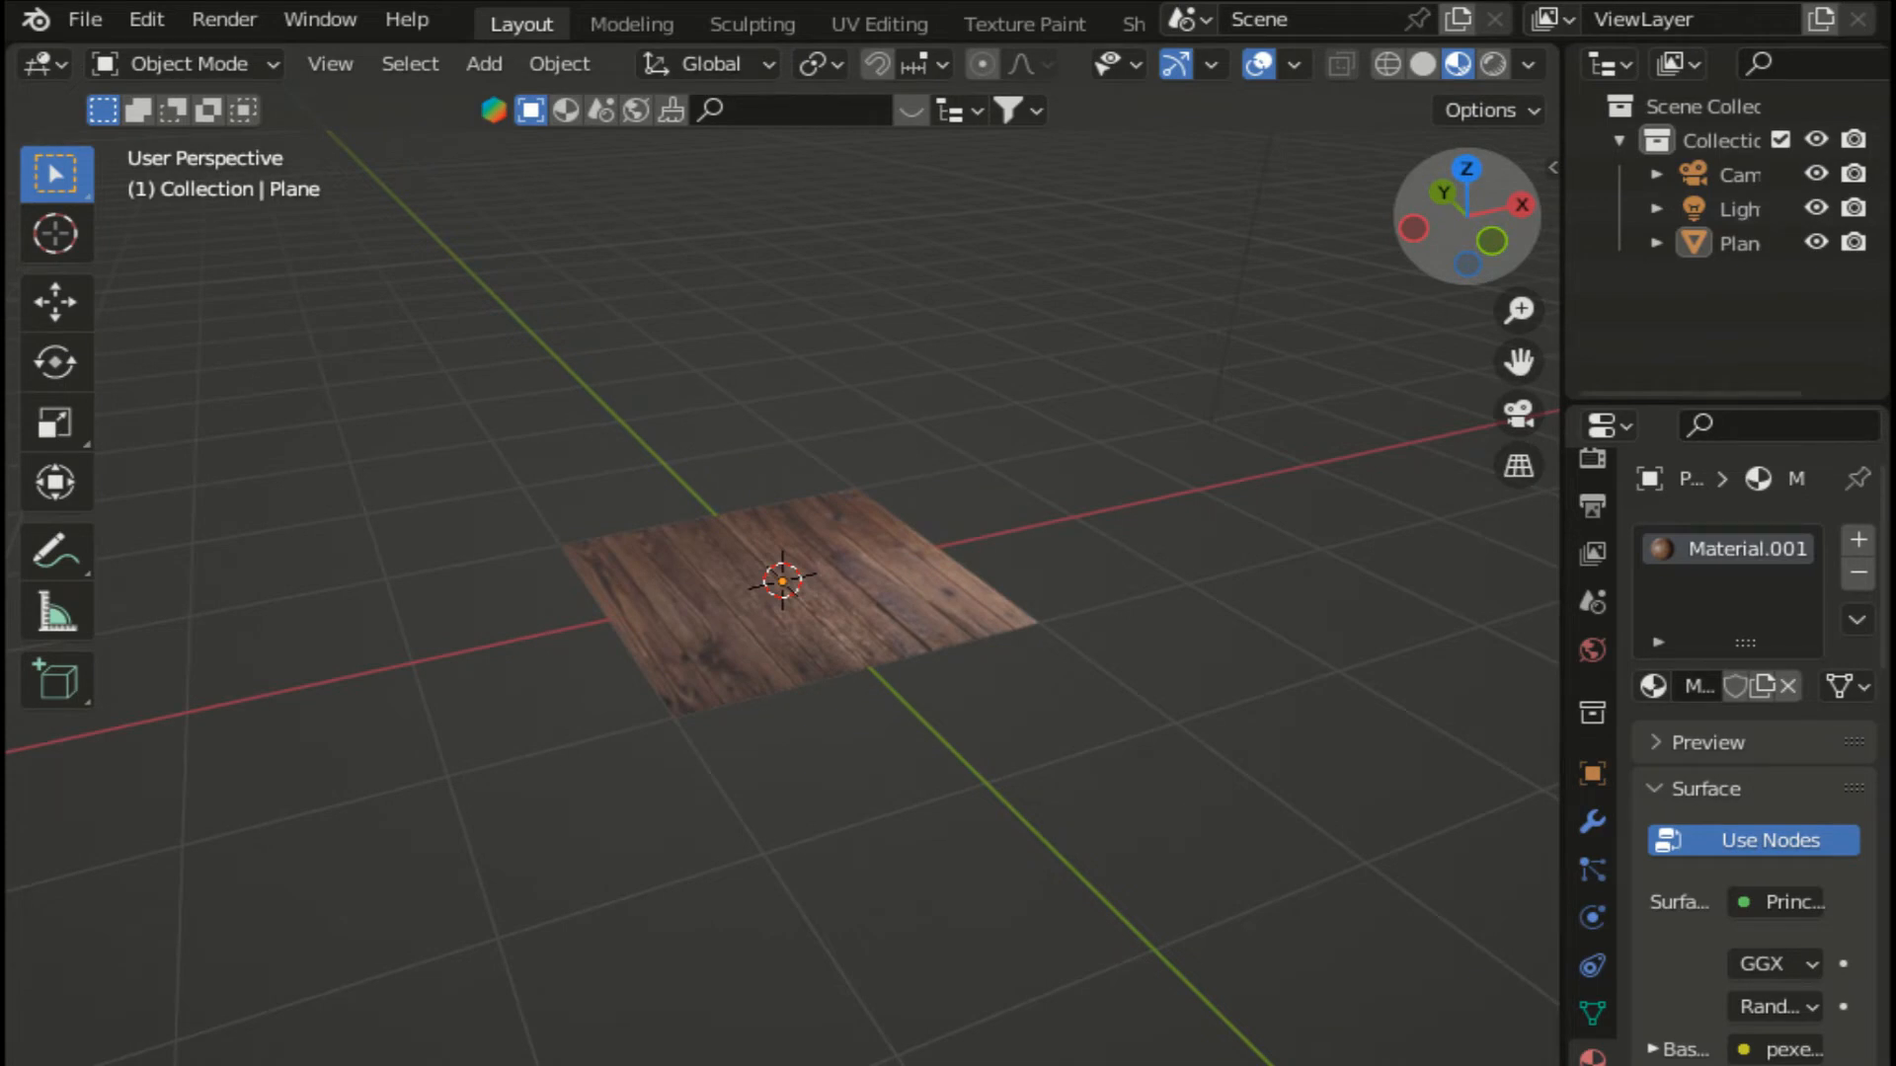
pyautogui.moveTo(1466, 215)
pyautogui.mouseDown()
pyautogui.moveTo(1467, 54)
pyautogui.moveTo(1466, 218)
pyautogui.mouseUp()
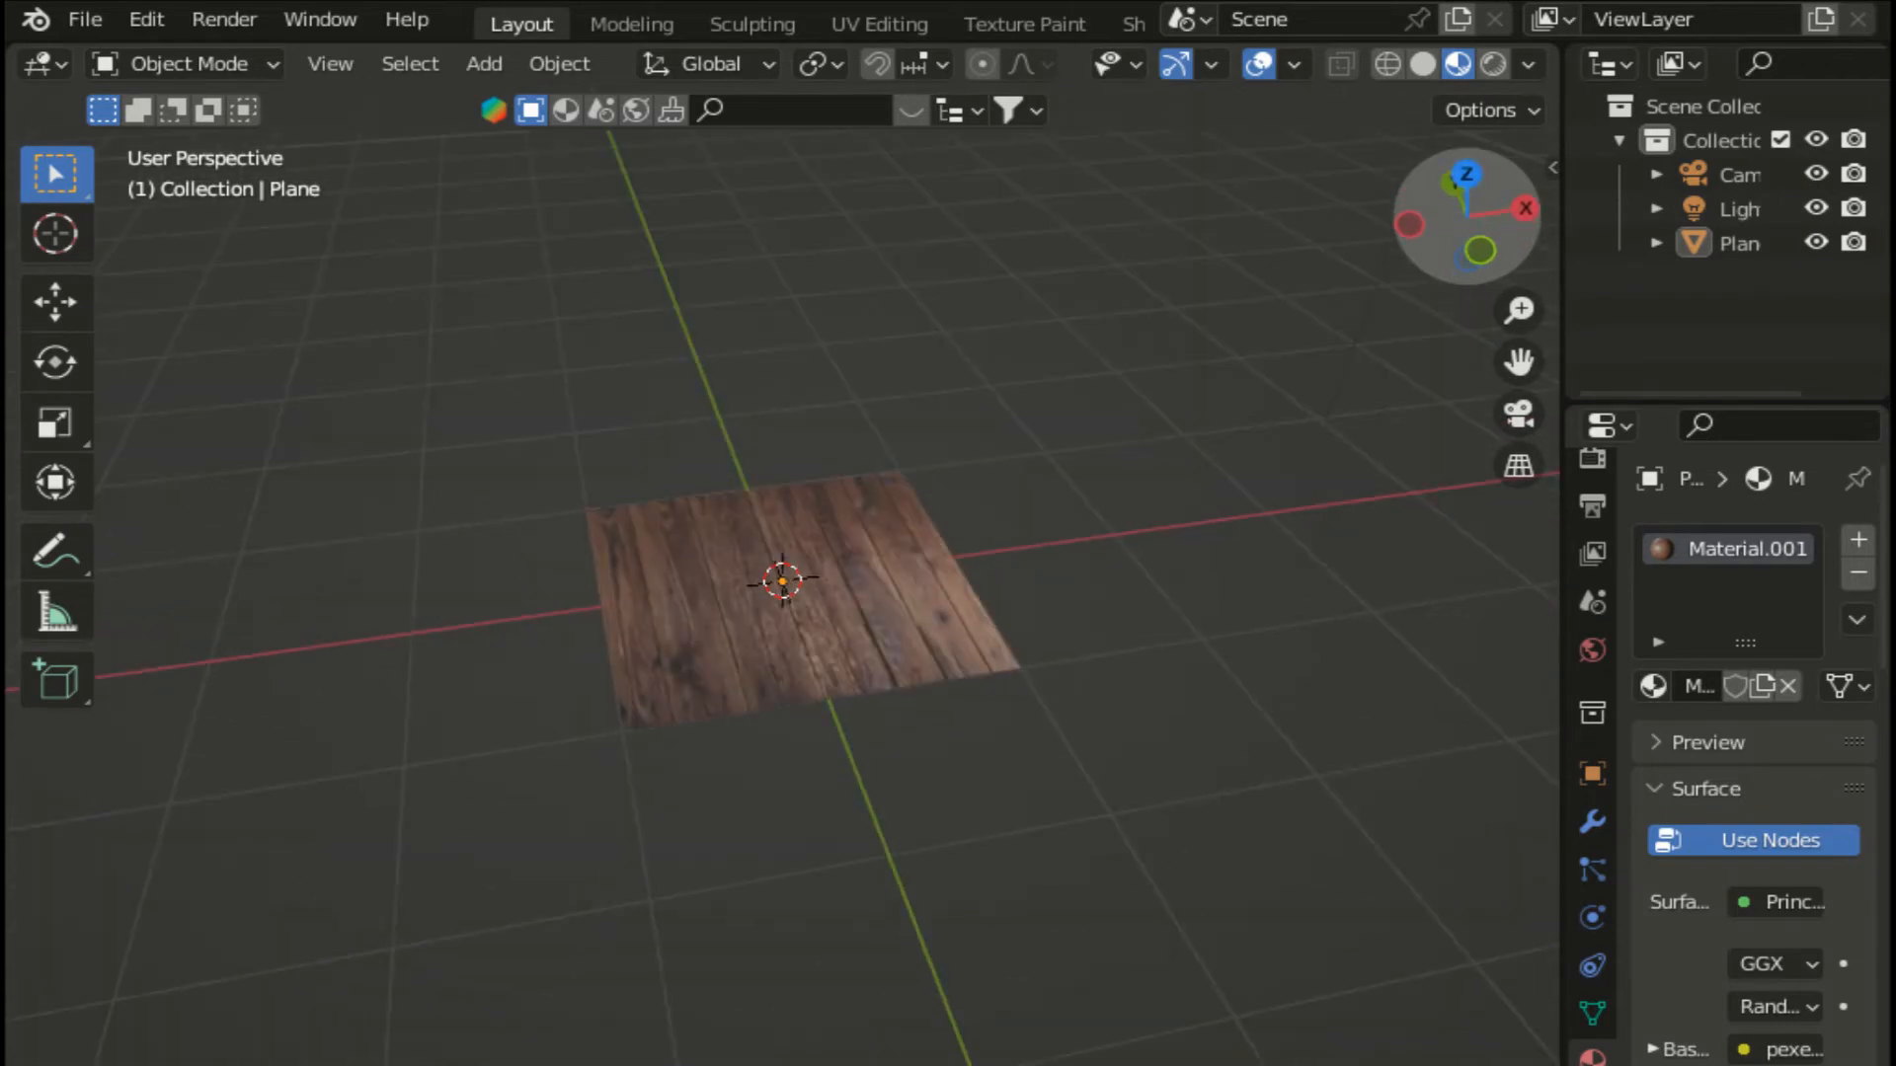
pyautogui.moveTo(1466, 217); pyautogui.dragTo(1409, 287)
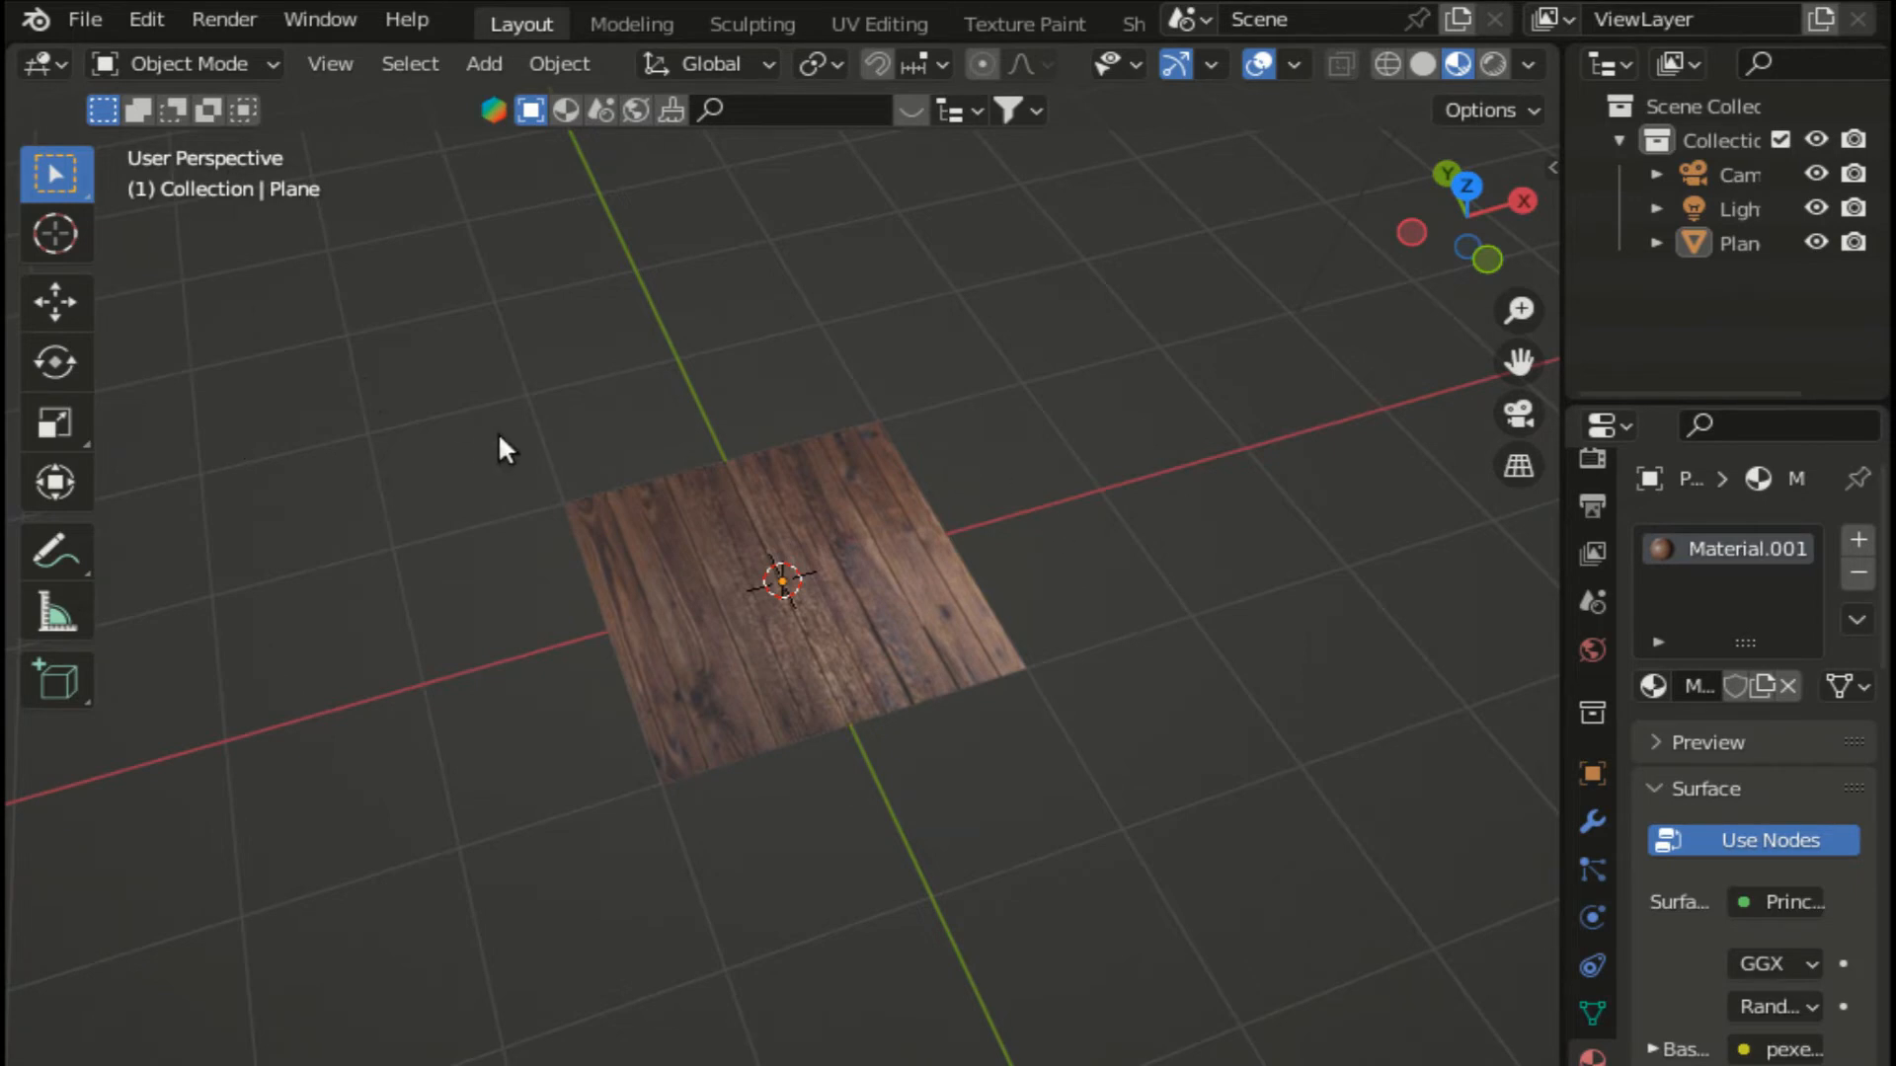
# Step: Start a new General file and delete the default cube
pyautogui.click(85, 19)
pyautogui.moveTo(147, 20)
pyautogui.click(83, 15)
pyautogui.click(83, 16)
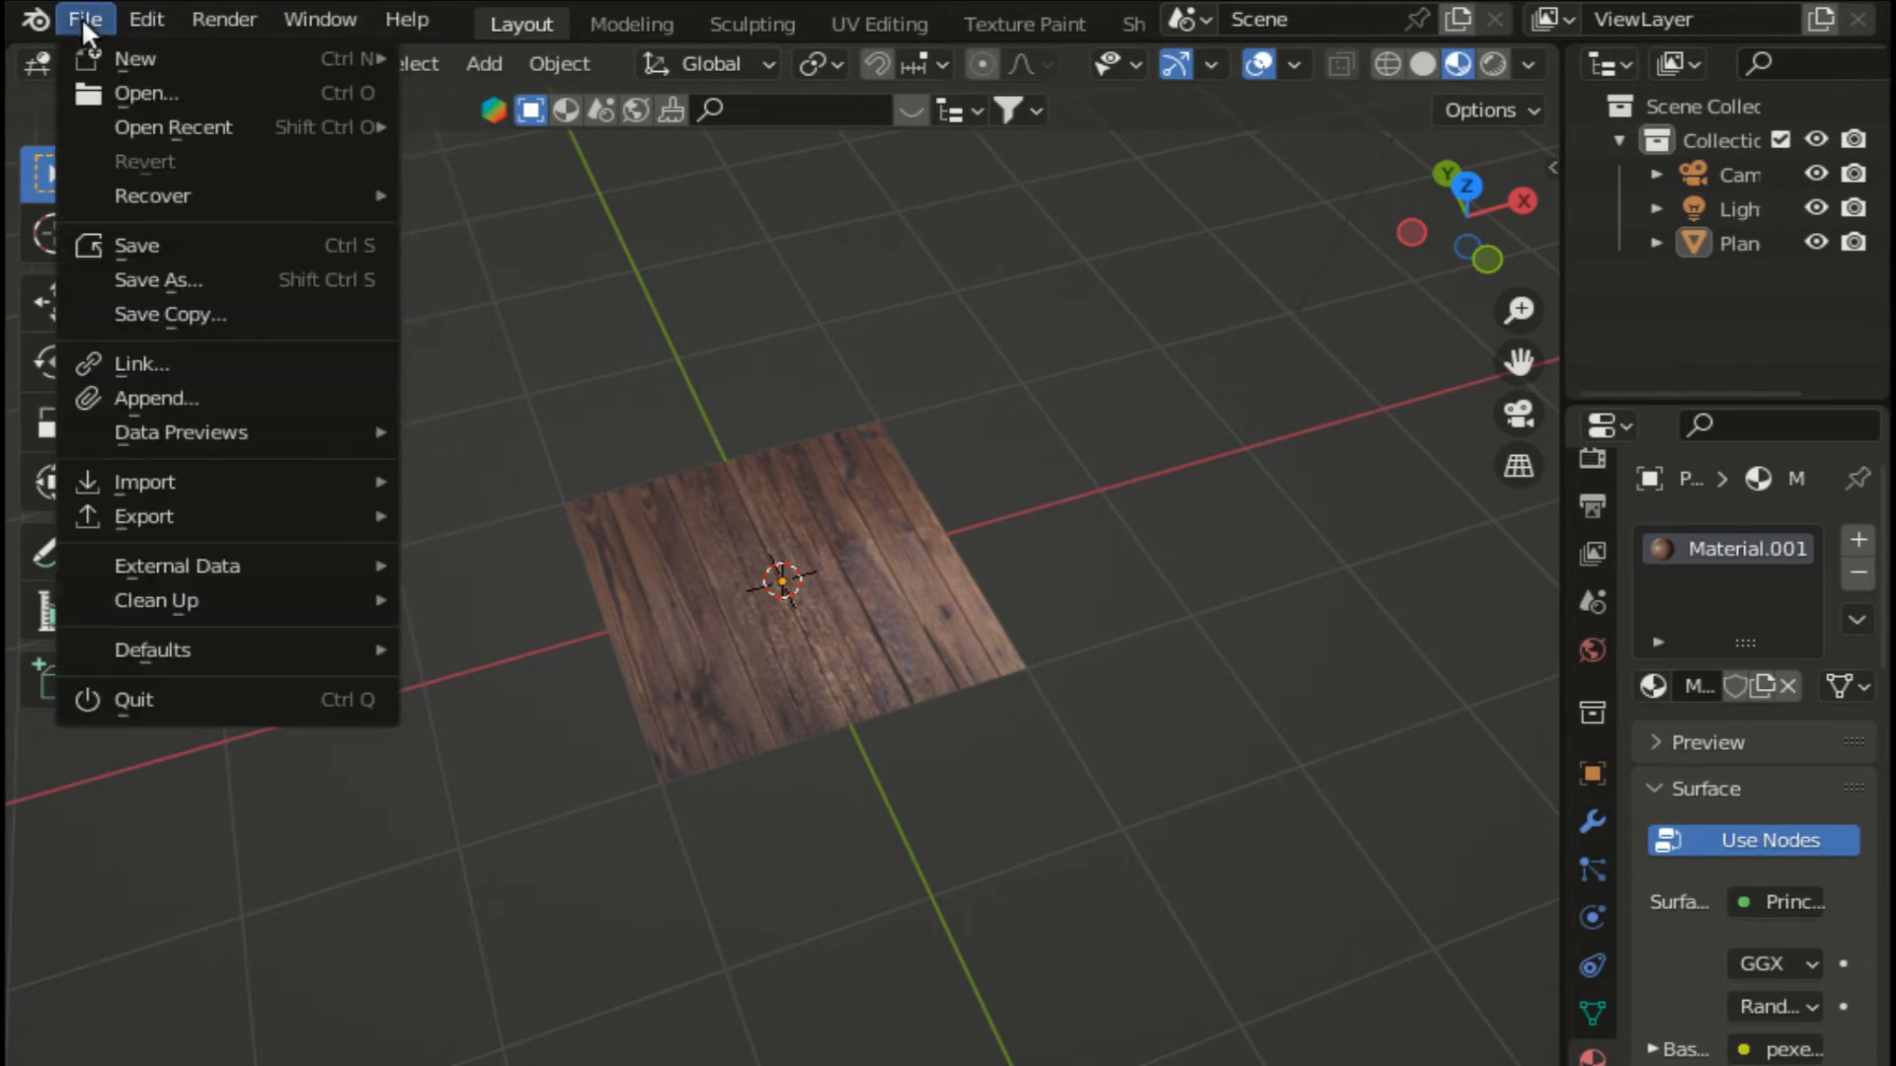
pyautogui.moveTo(118, 55)
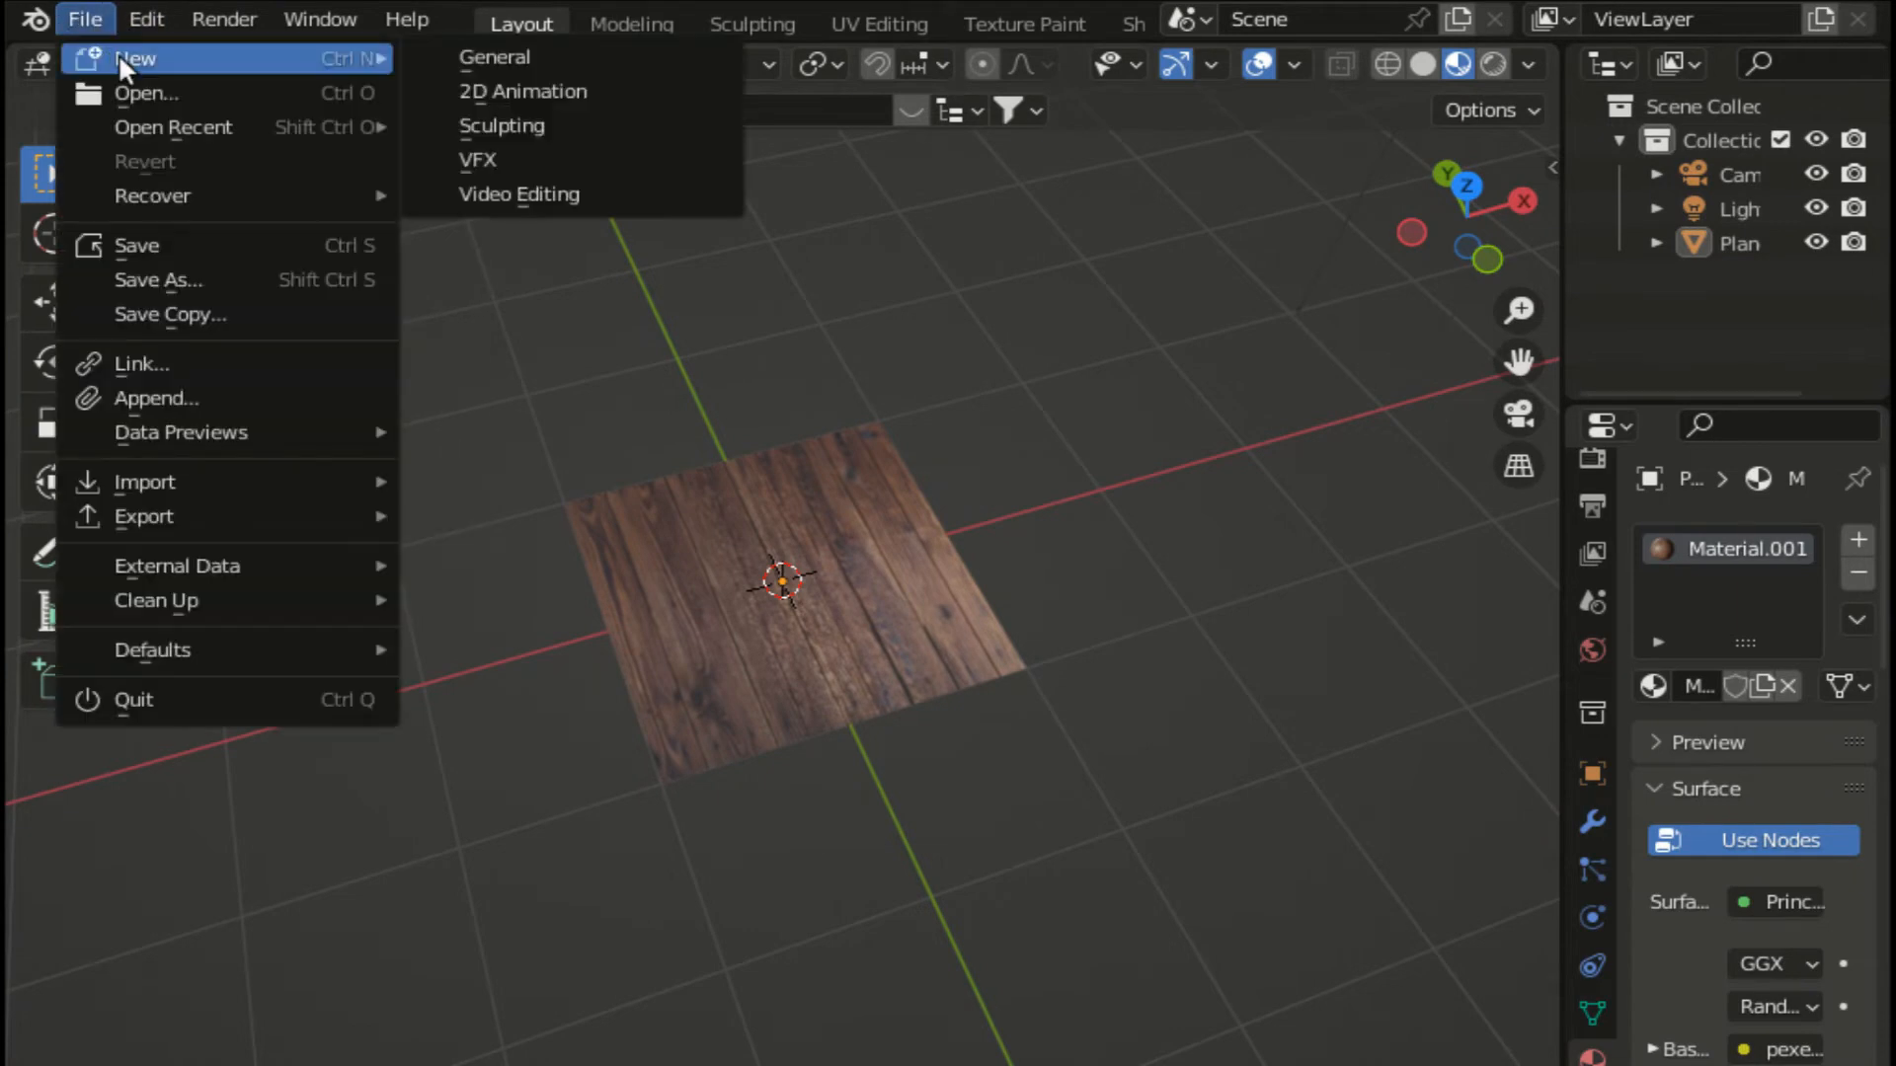
pyautogui.click(472, 56)
pyautogui.click(776, 655)
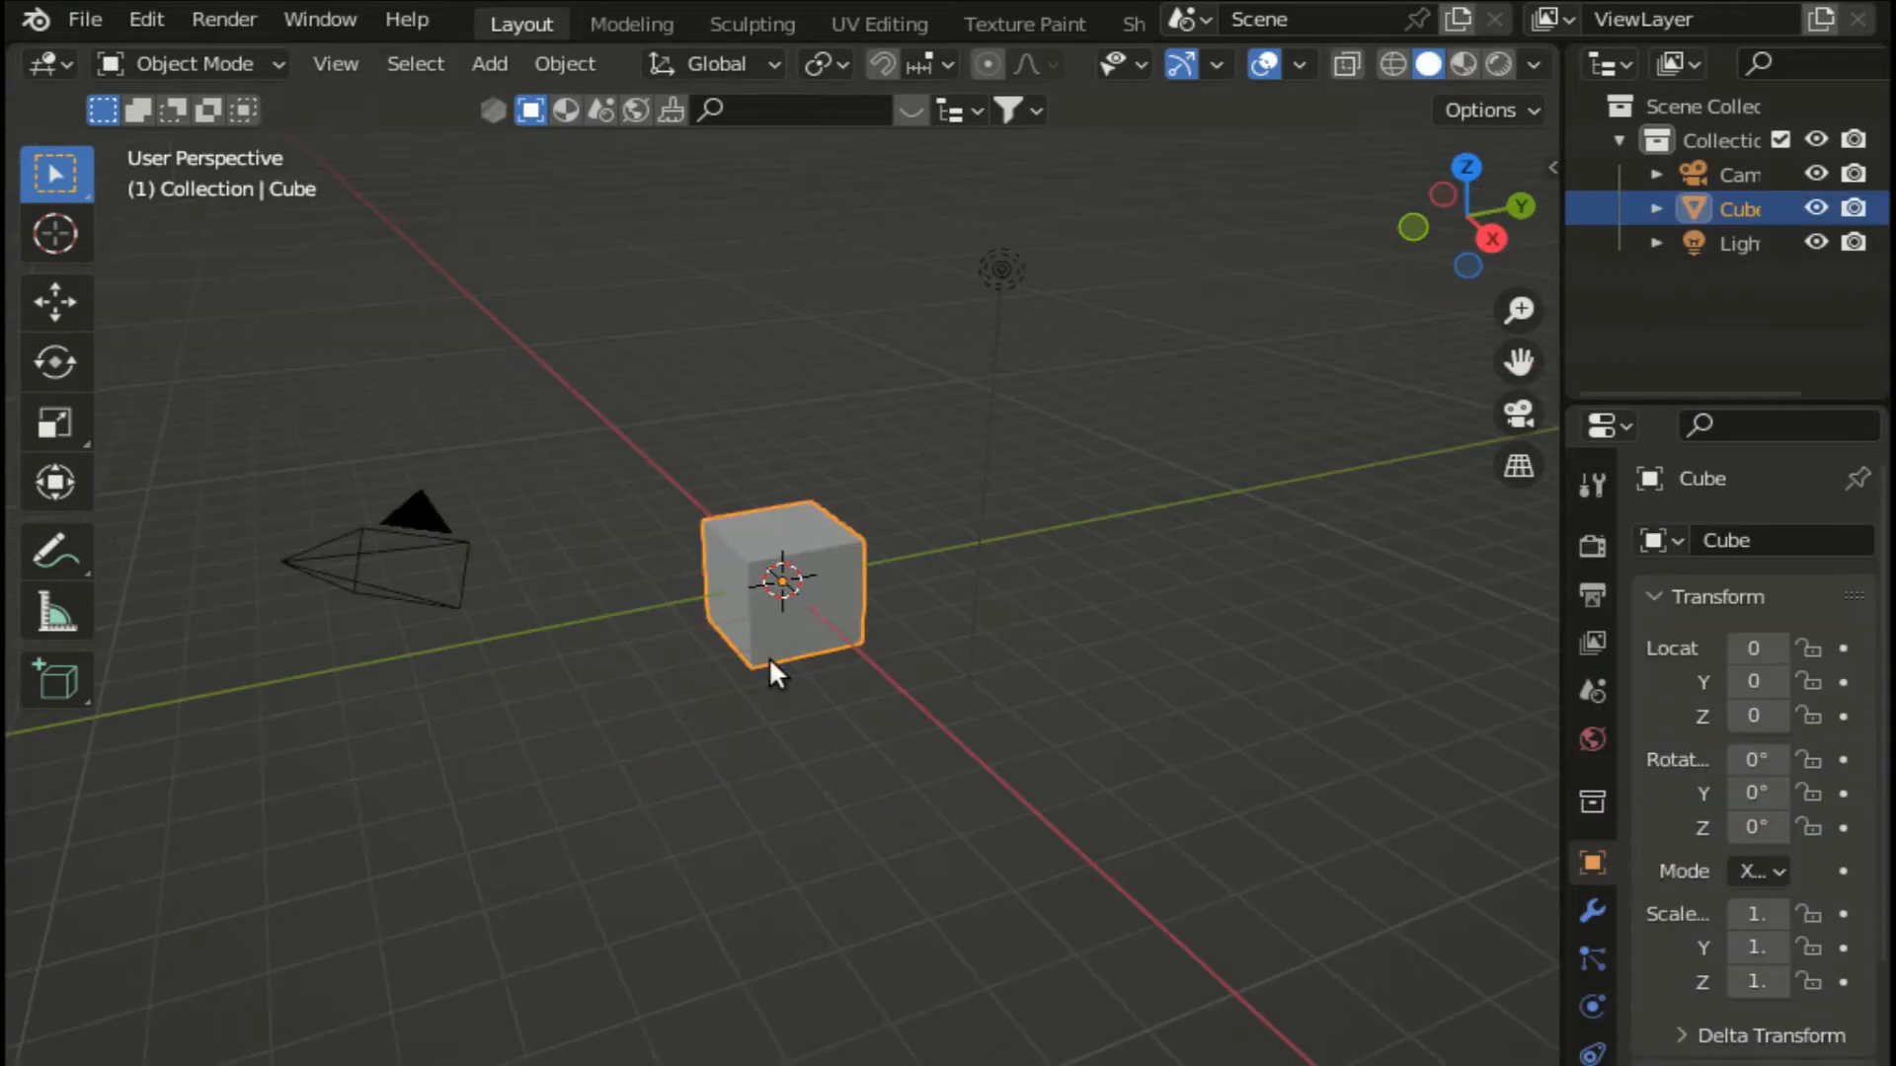
pyautogui.press('Delete')
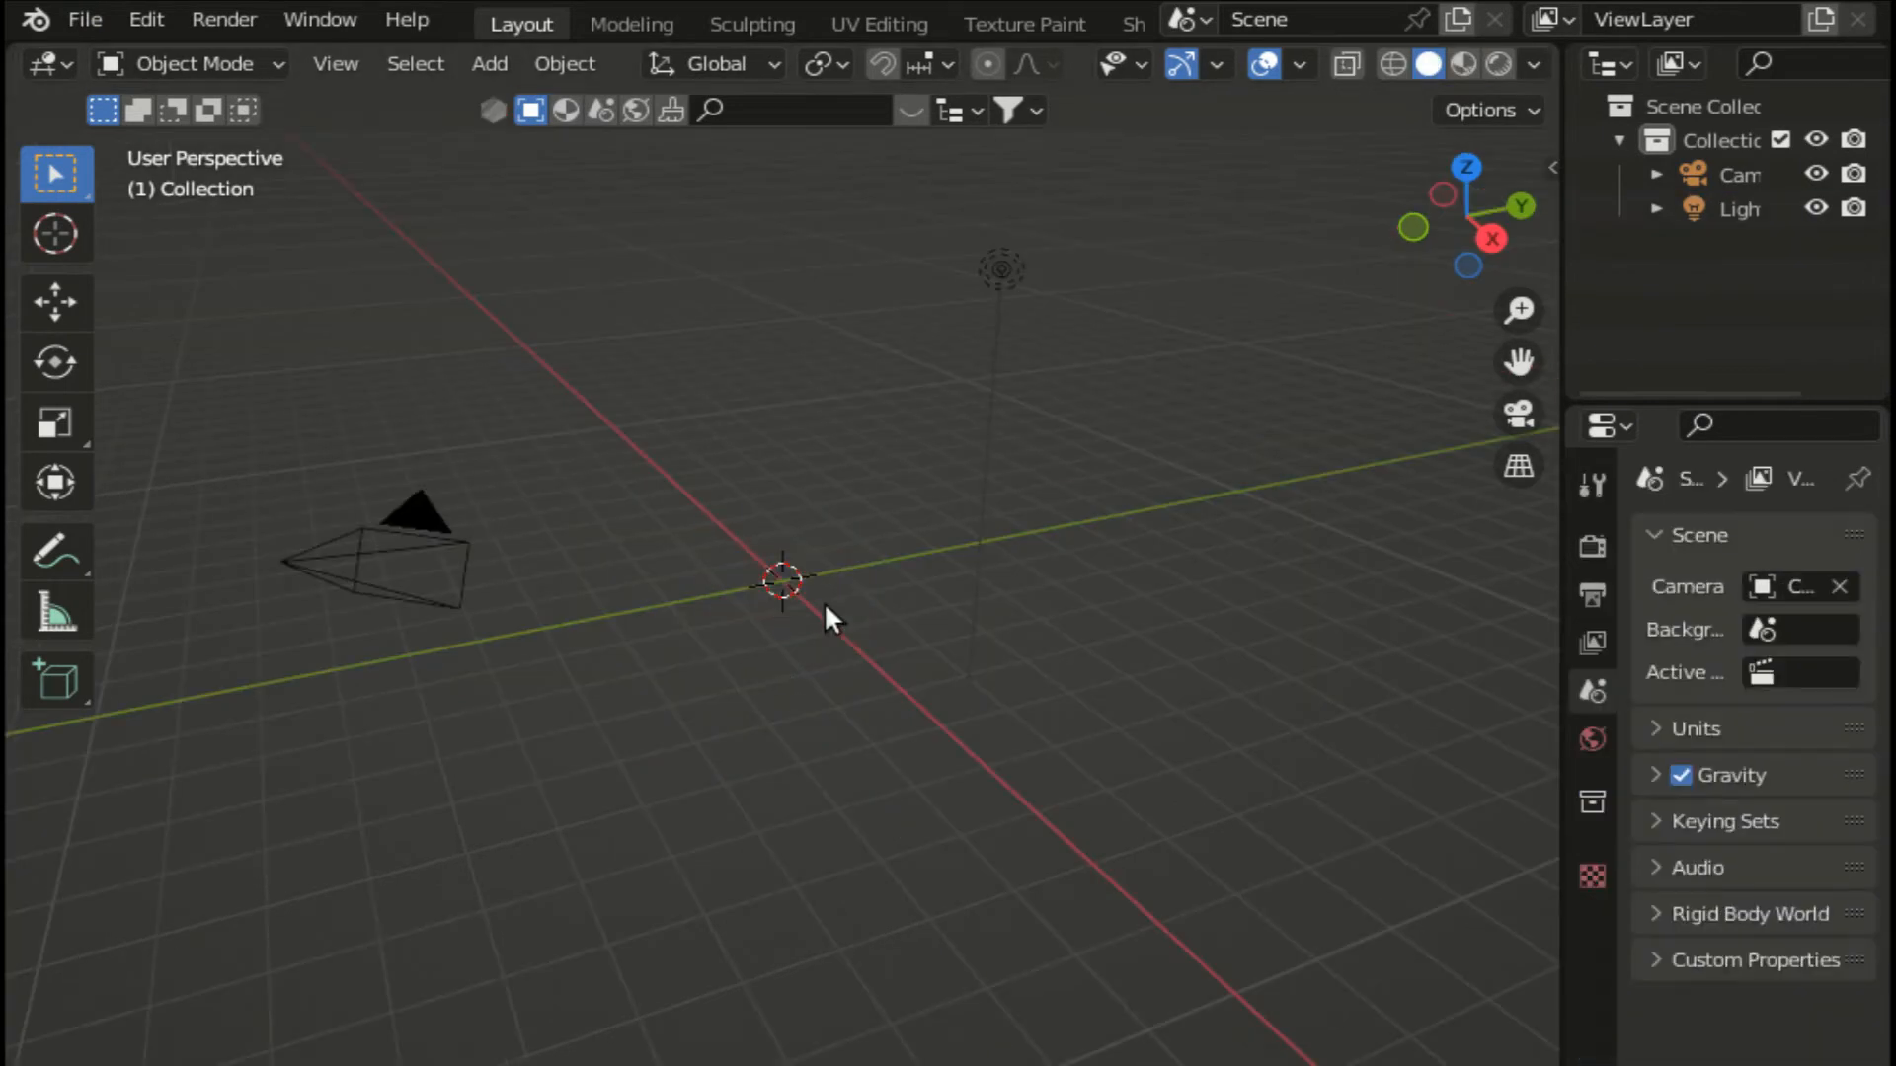
# Step: Add a mesh plane at the origin and assign it a new material
pyautogui.click(489, 64)
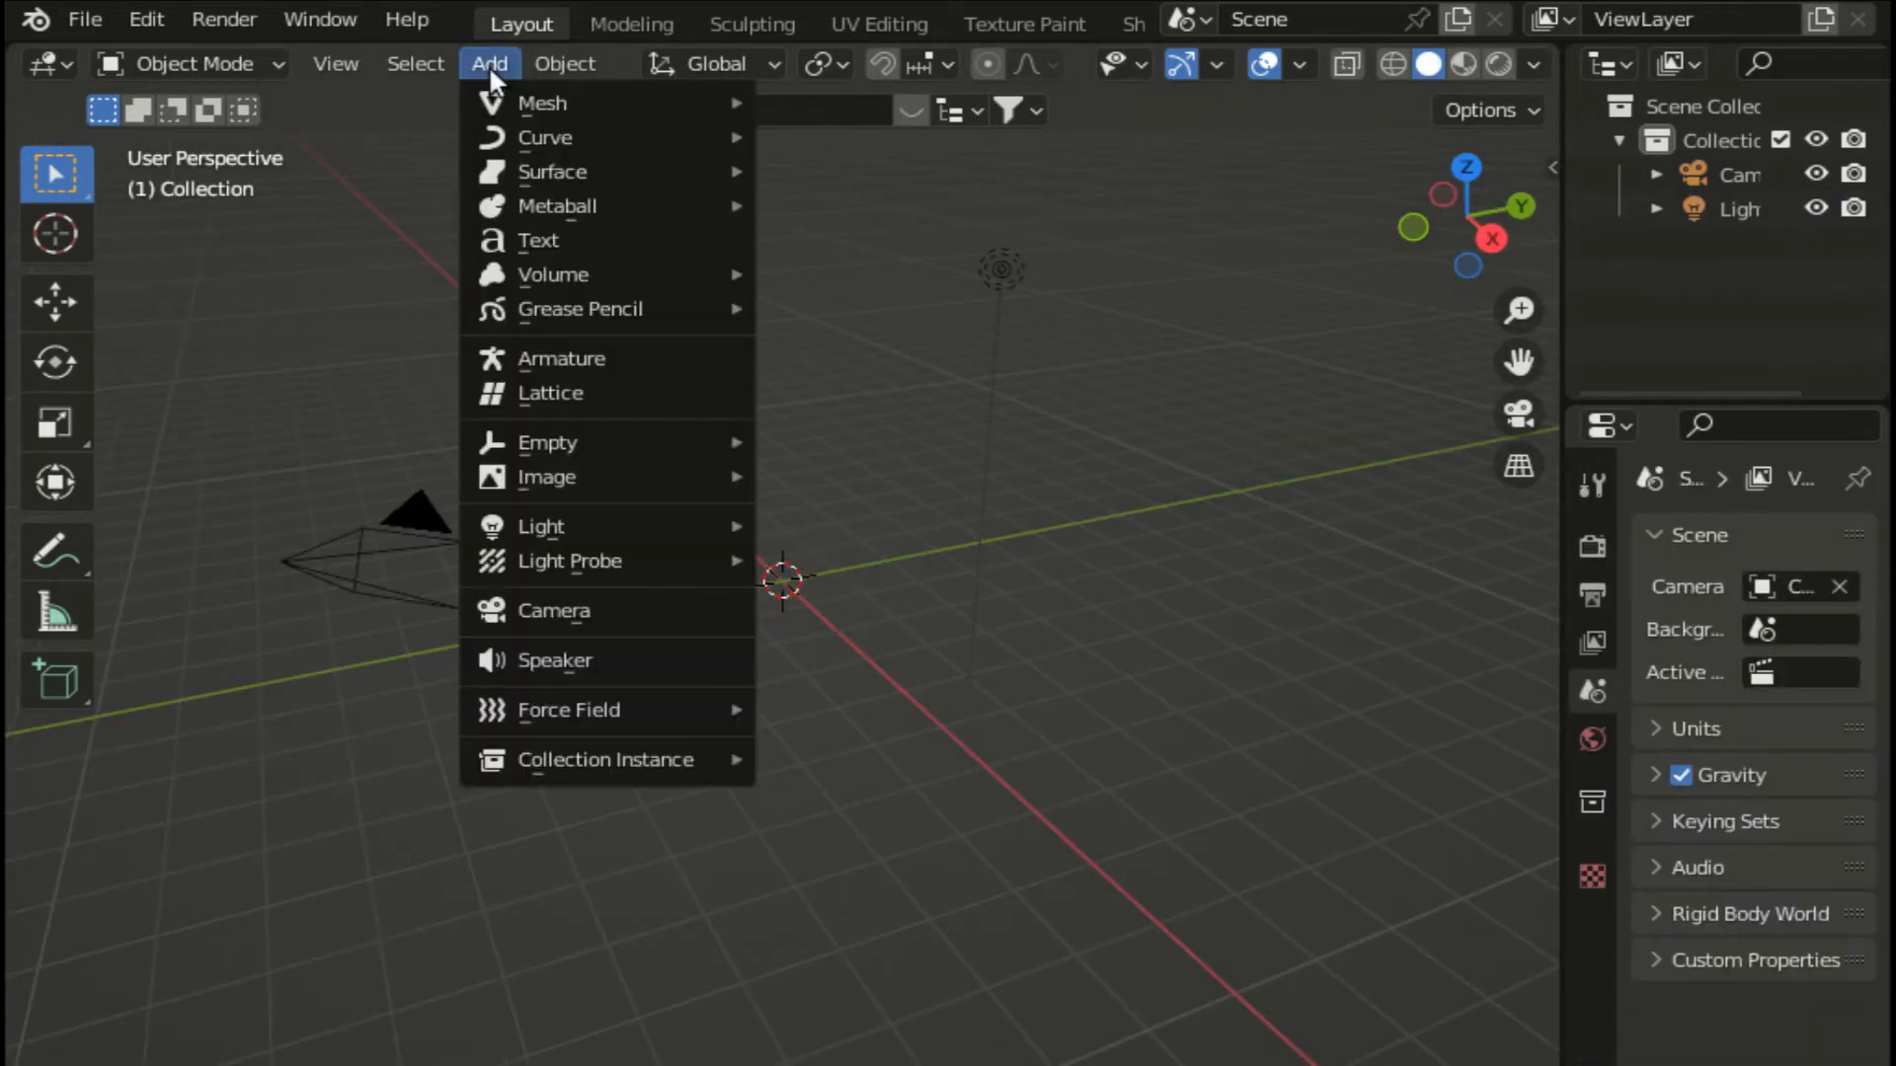
pyautogui.moveTo(630, 98)
pyautogui.click(844, 101)
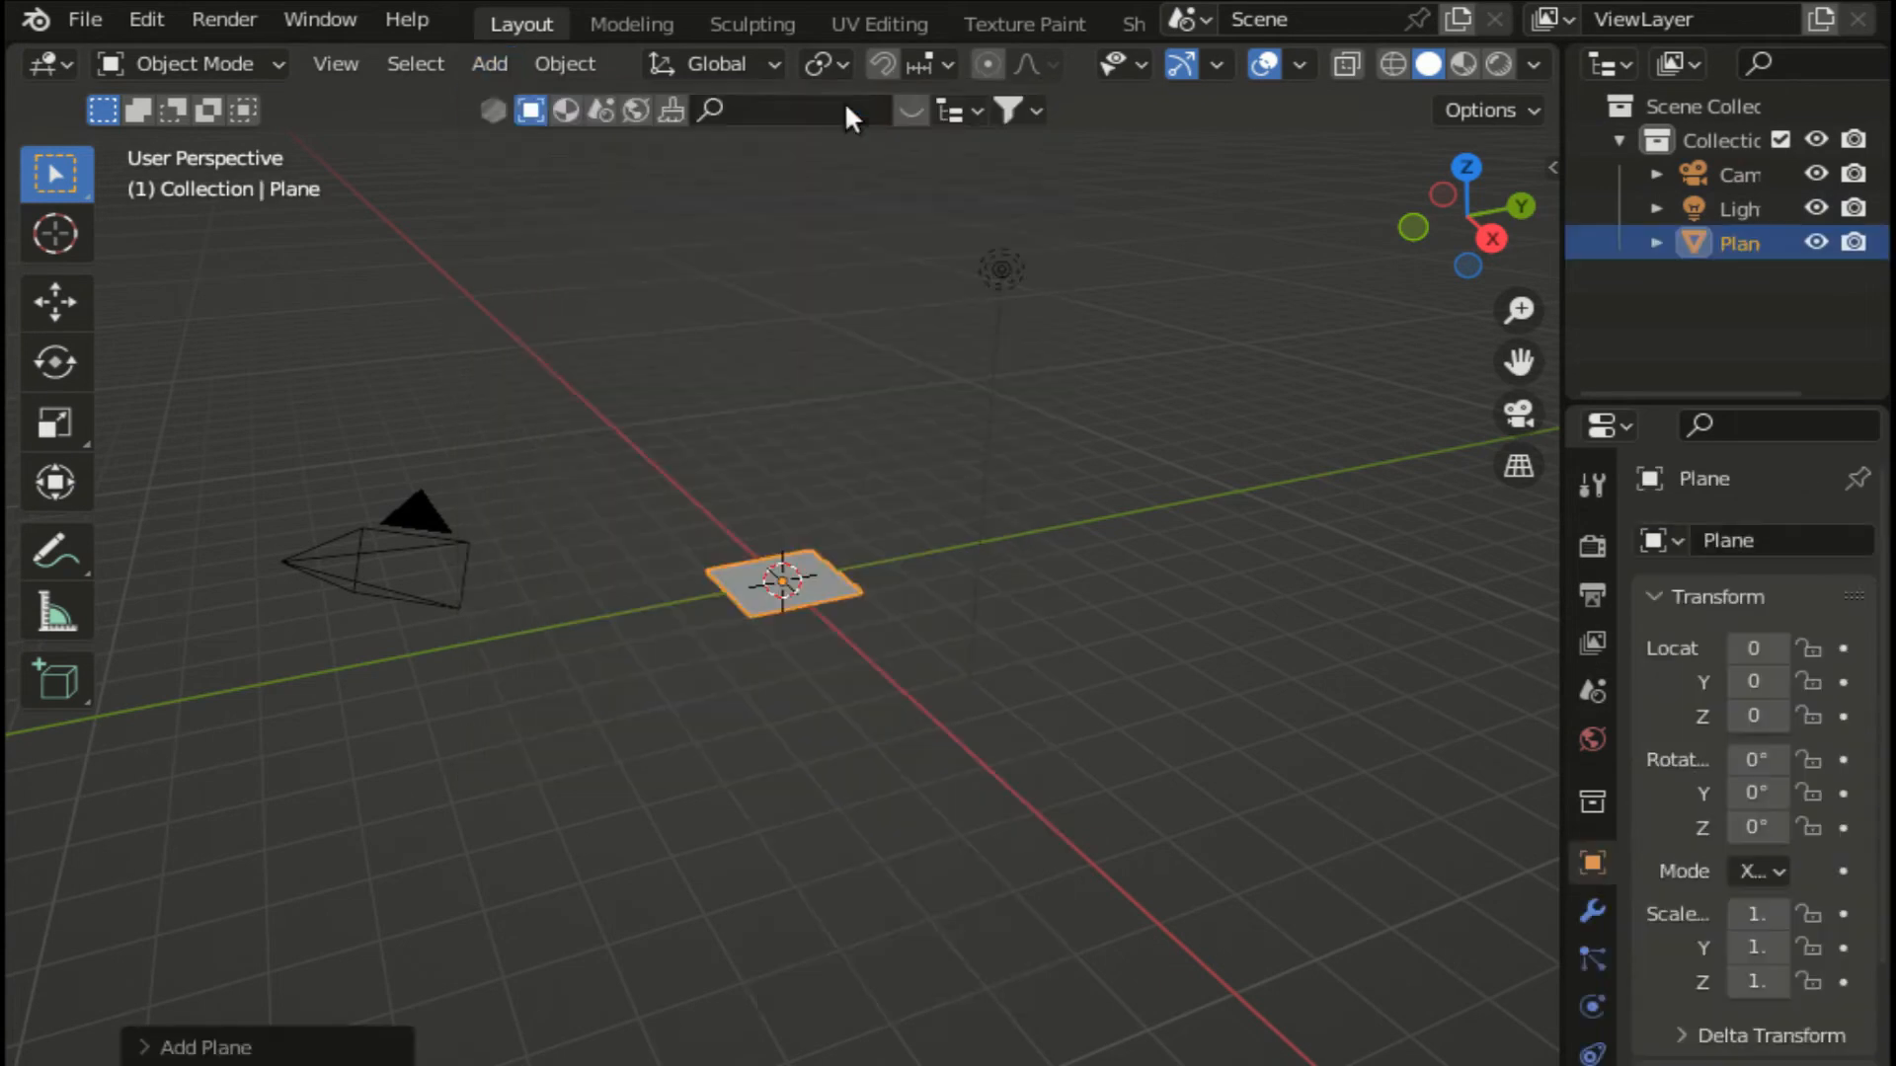
pyautogui.scroll(-2, 1590, 751)
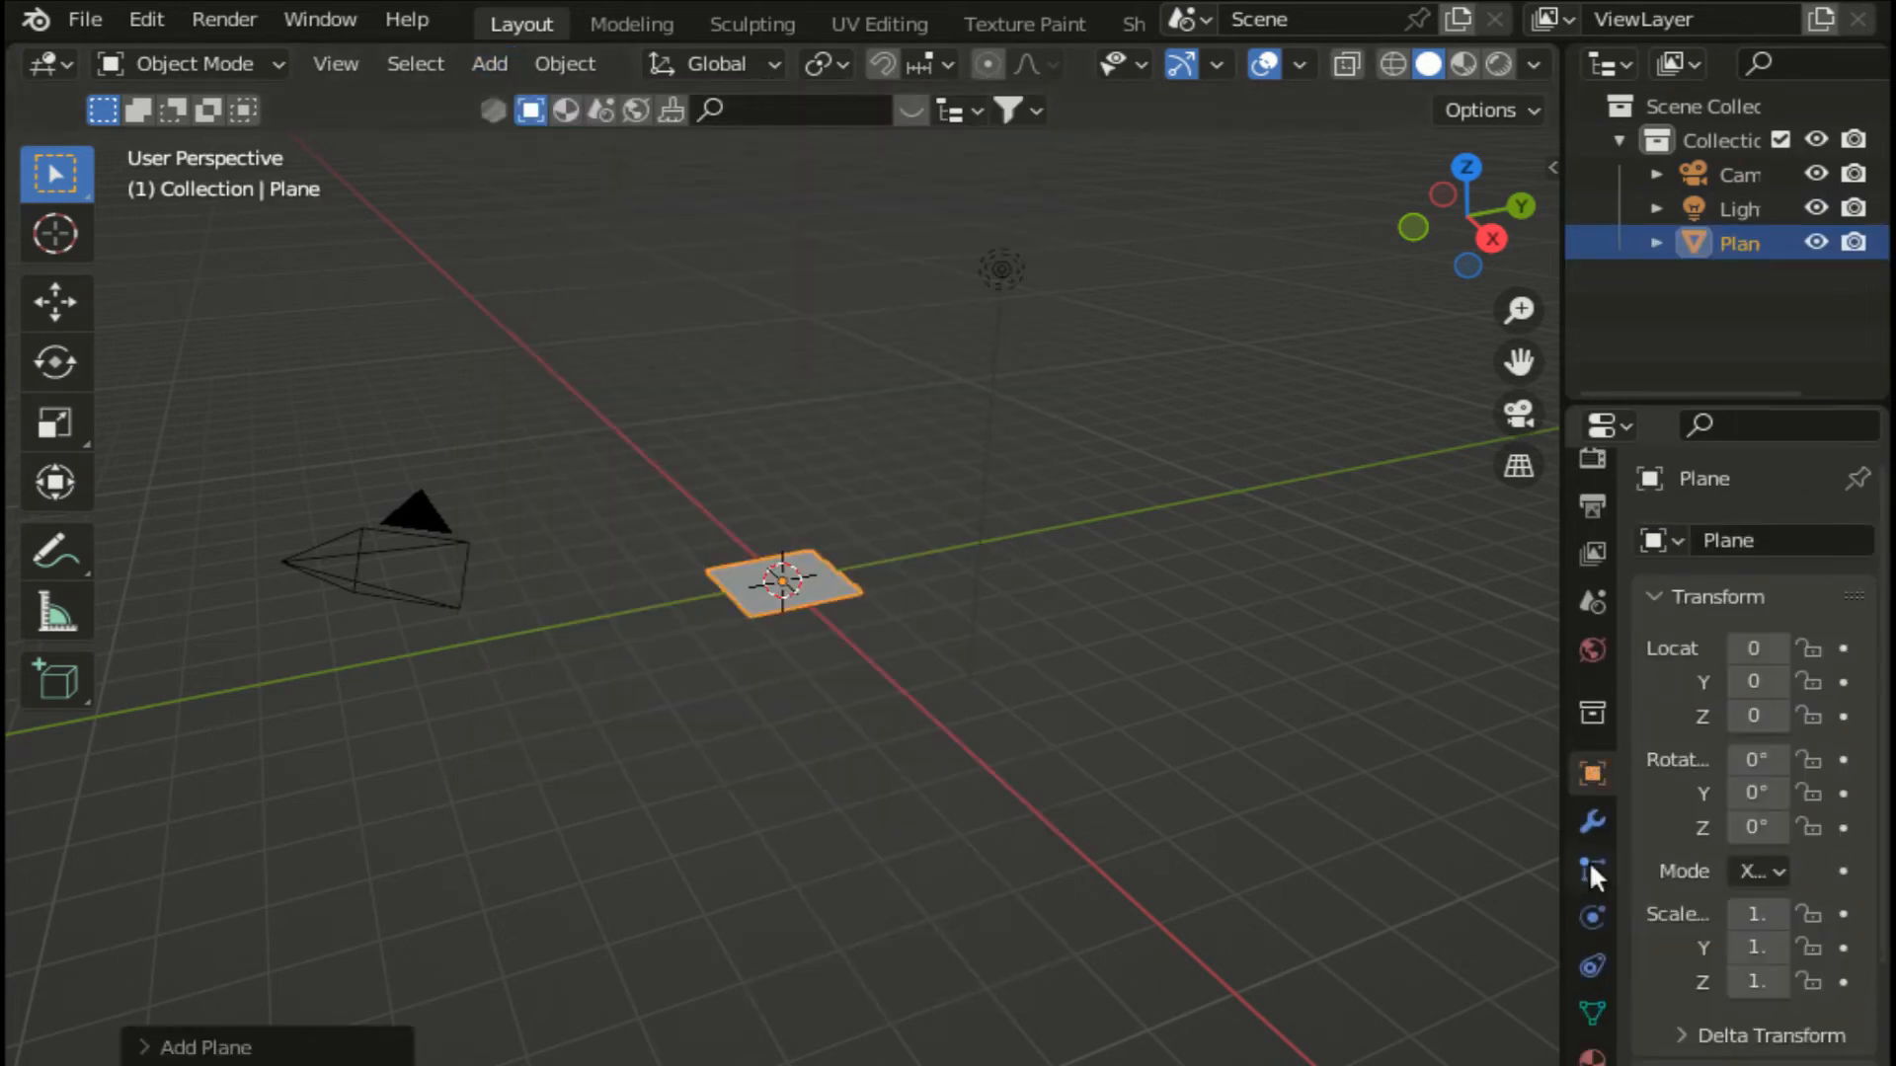
pyautogui.click(1586, 1058)
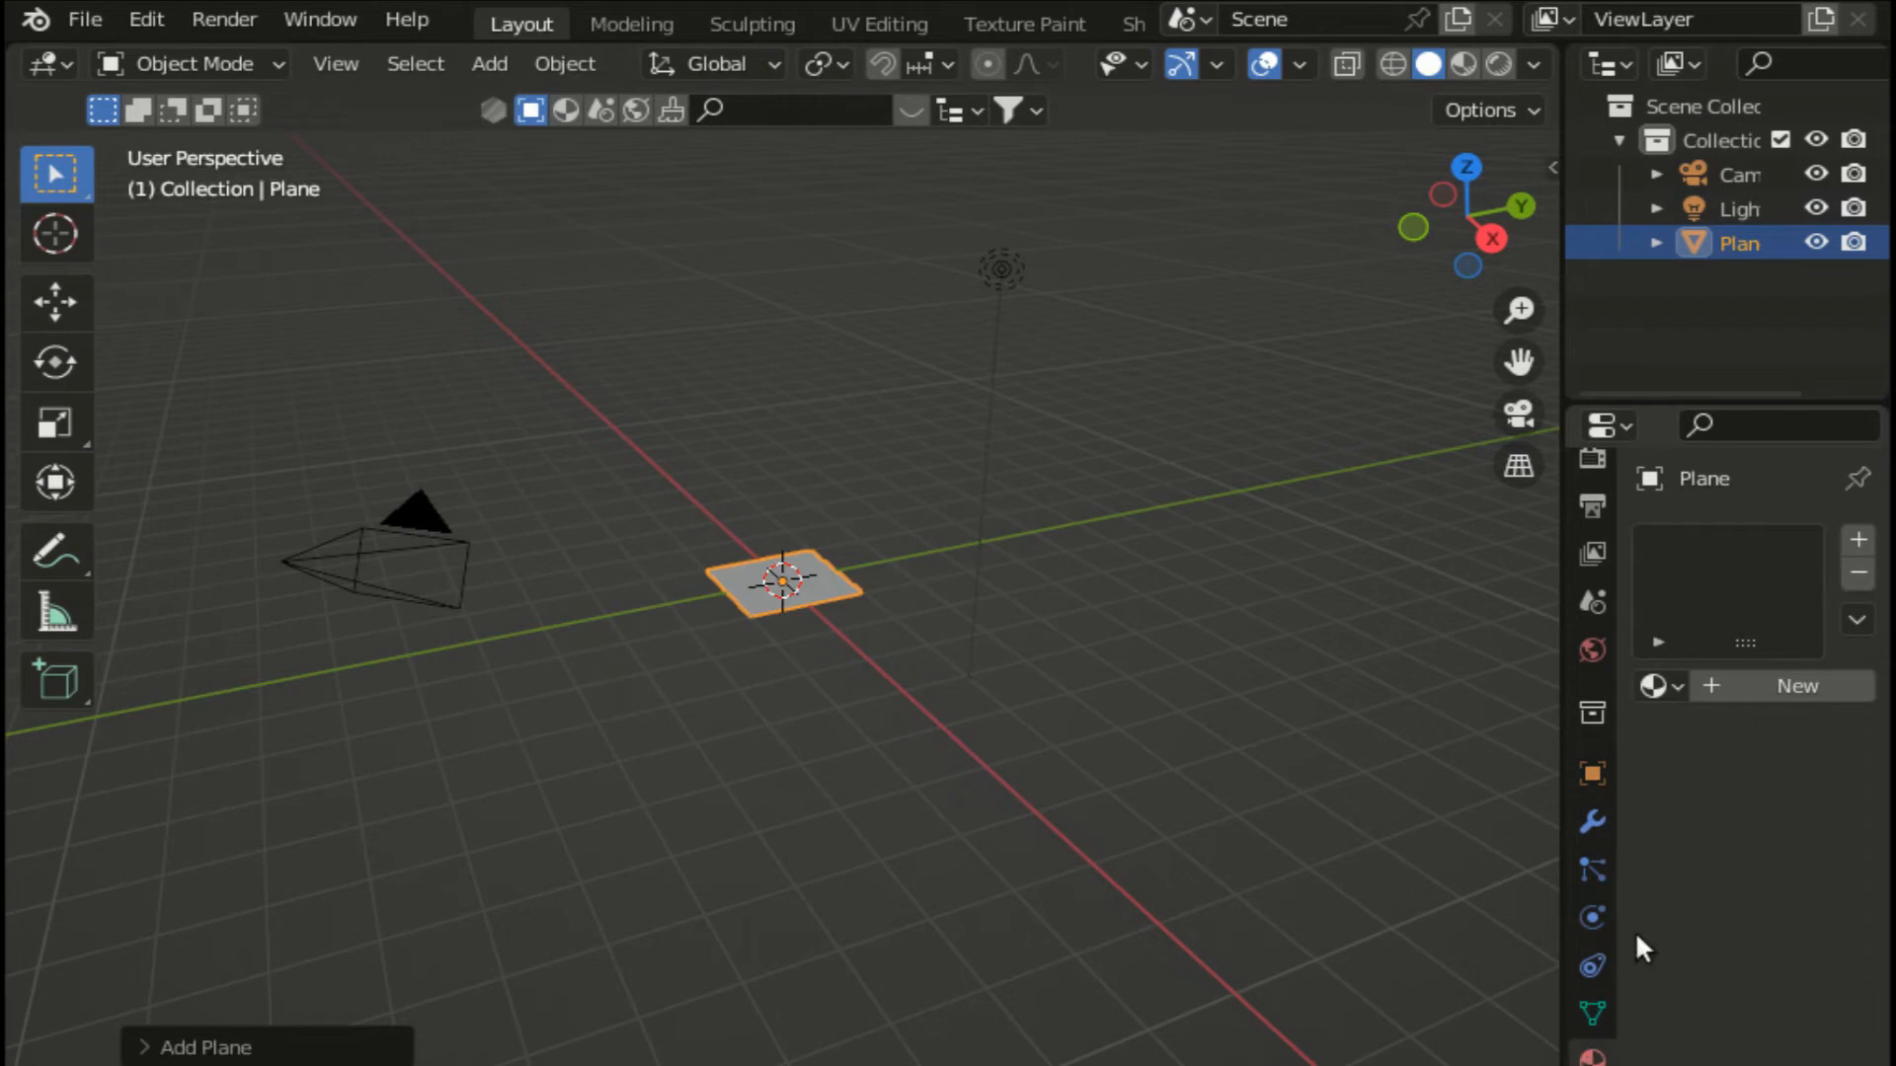
pyautogui.click(1748, 683)
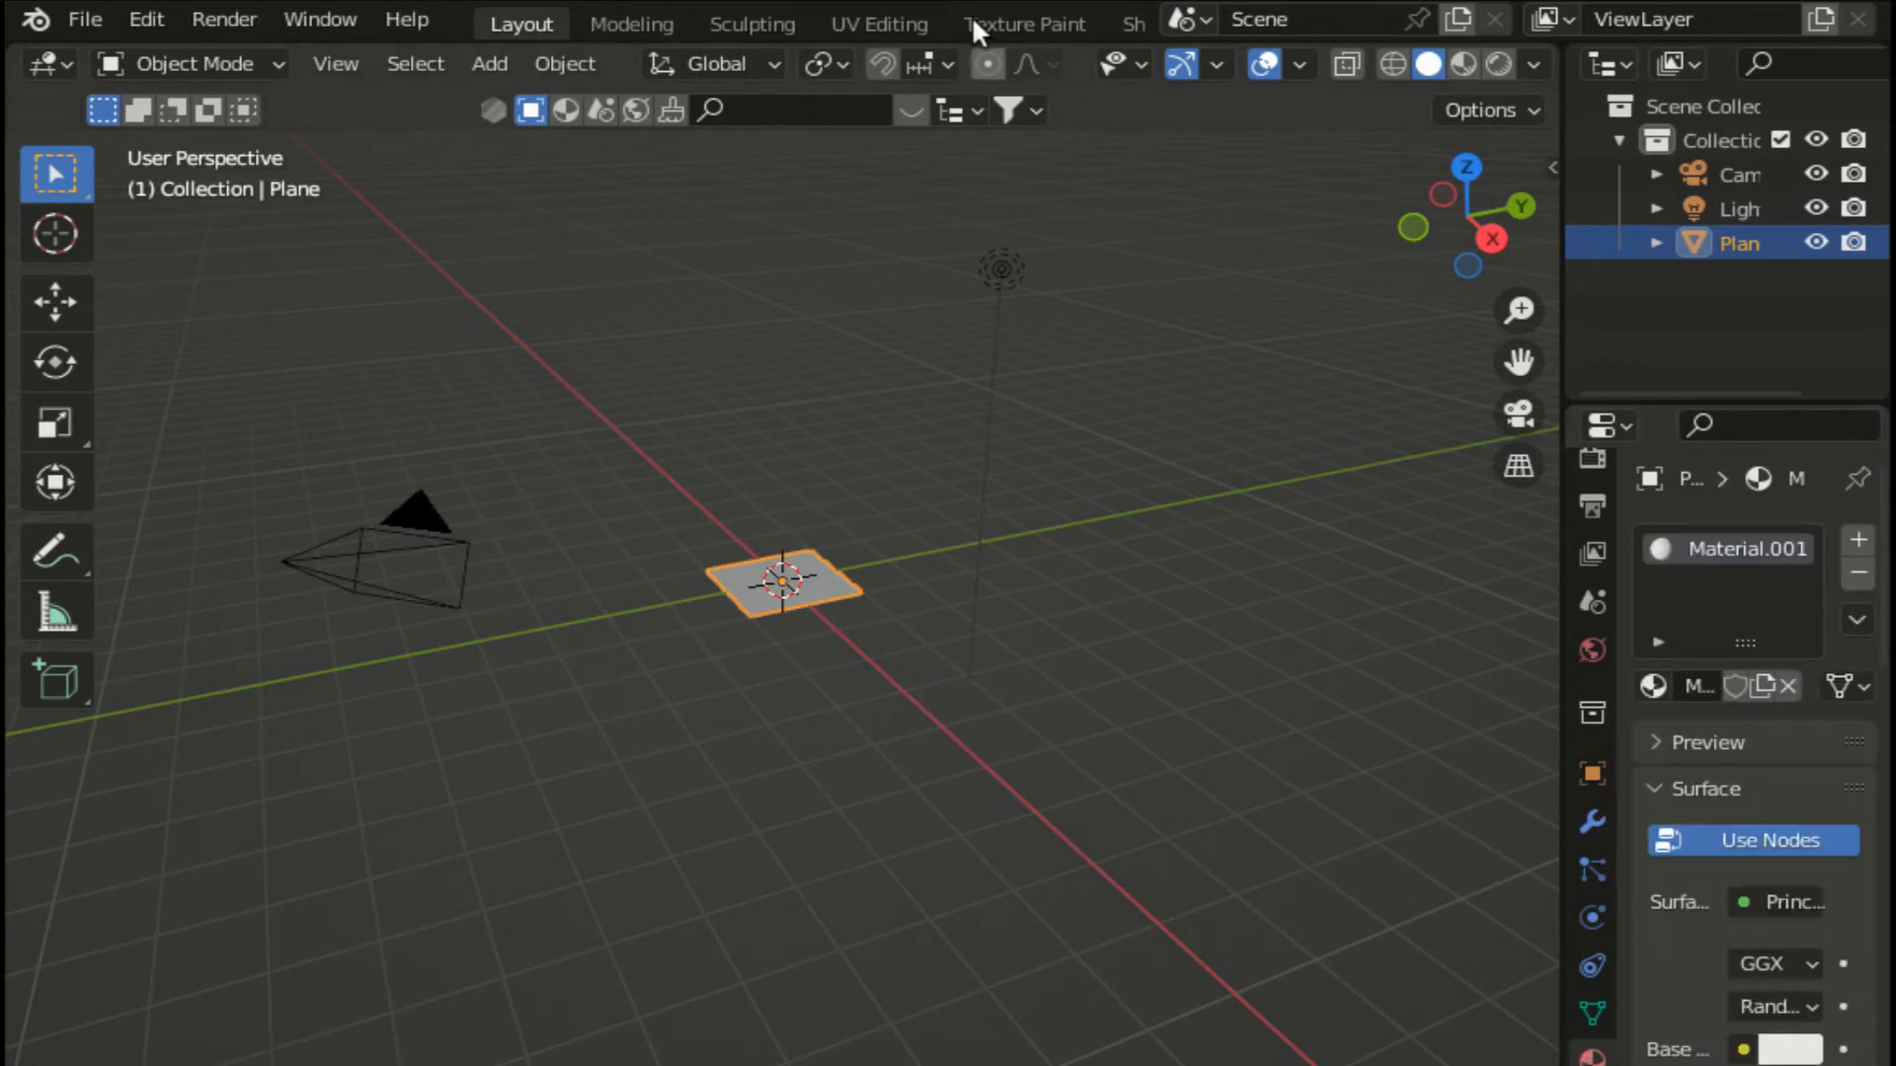
# Step: Switch to the Shading workspace and enlarge the shader node editor by raising its border with the 3D viewport
pyautogui.scroll(-5, 903, 28)
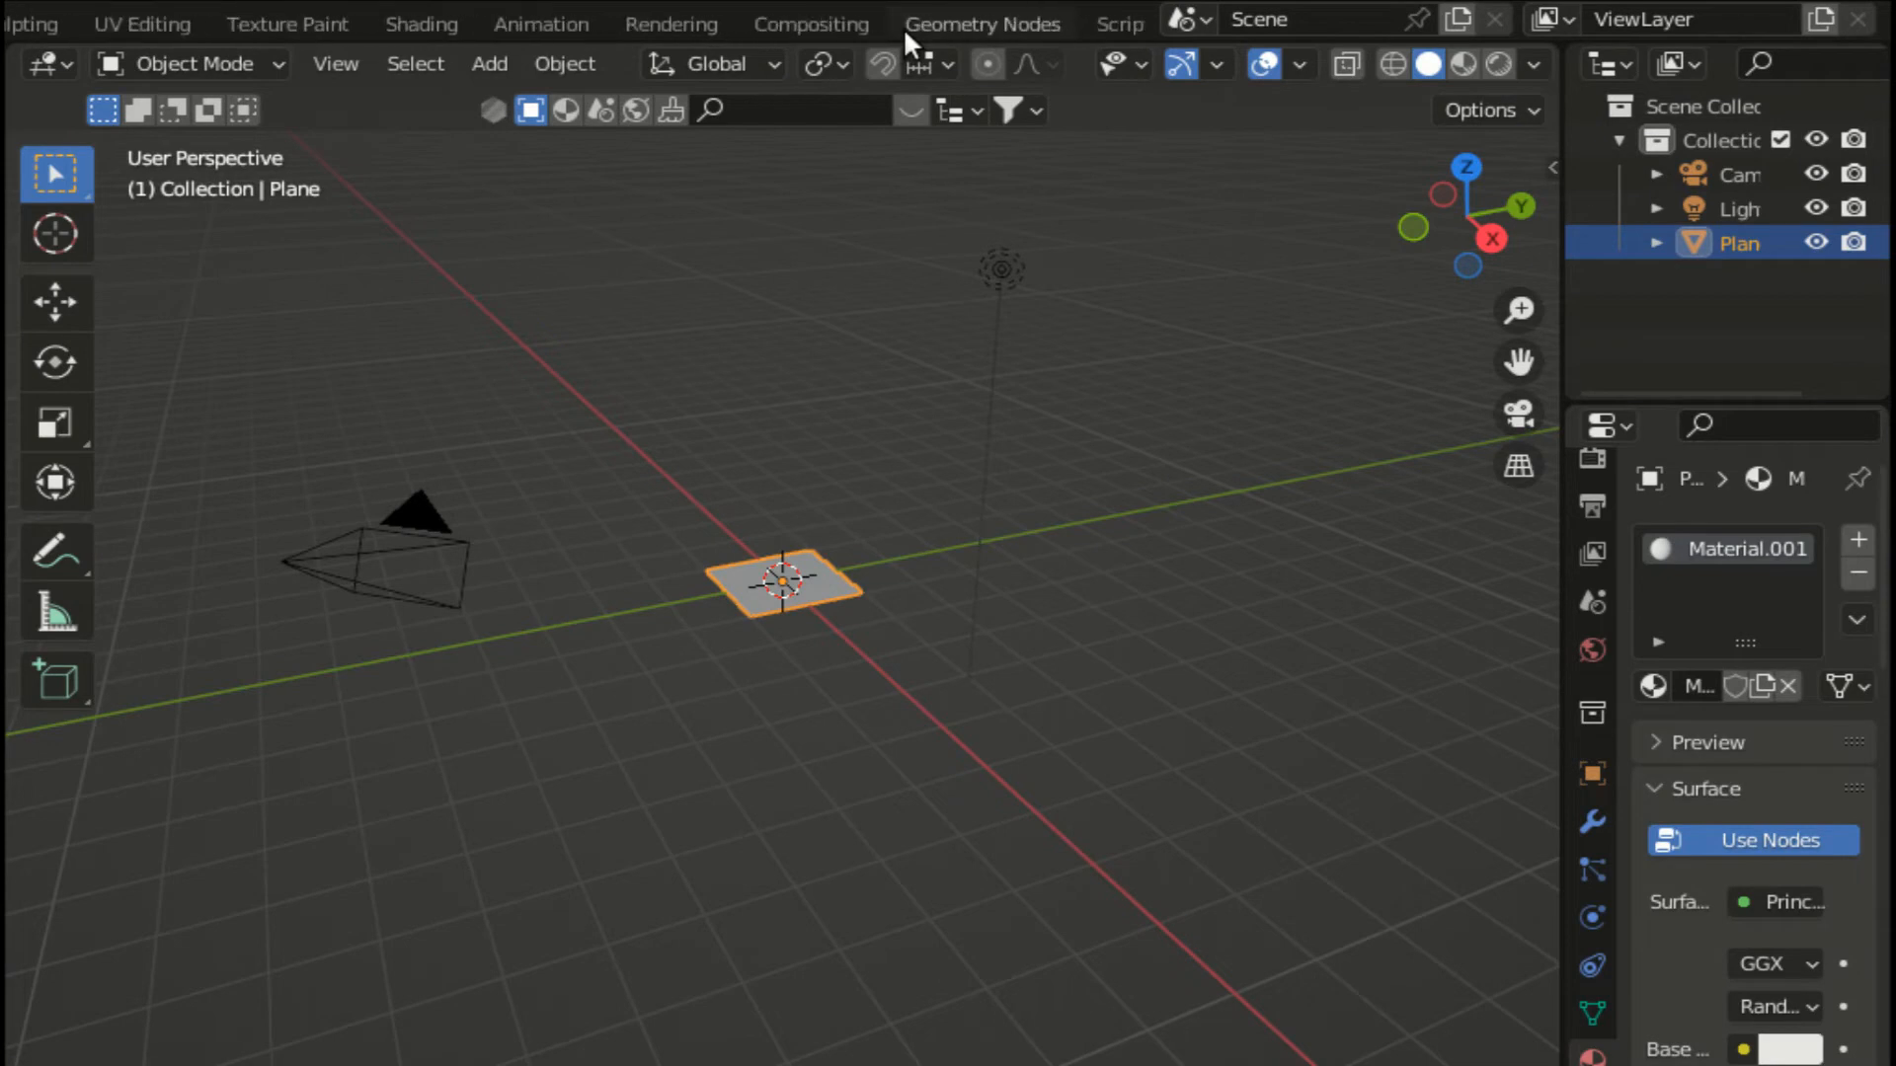
pyautogui.click(401, 22)
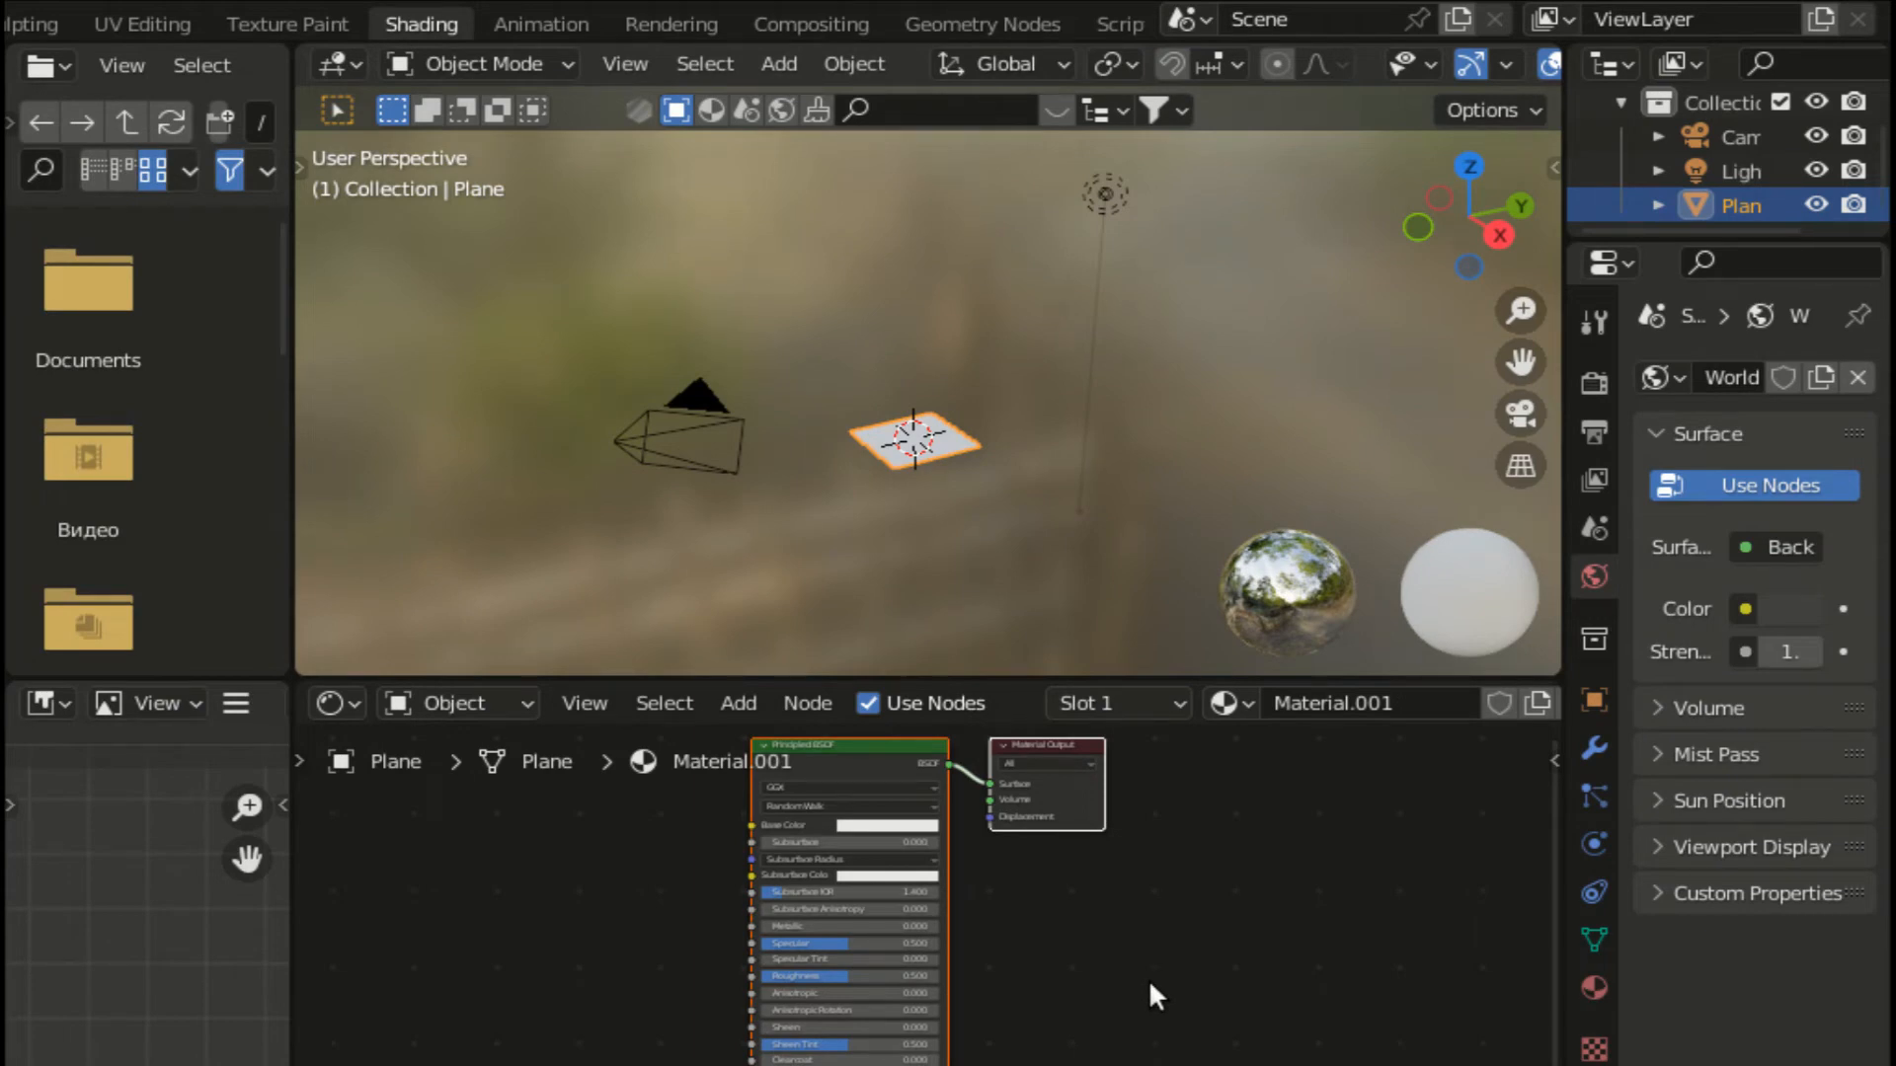
pyautogui.scroll(-2, 1148, 980)
pyautogui.moveTo(1026, 676); pyautogui.dragTo(1026, 472)
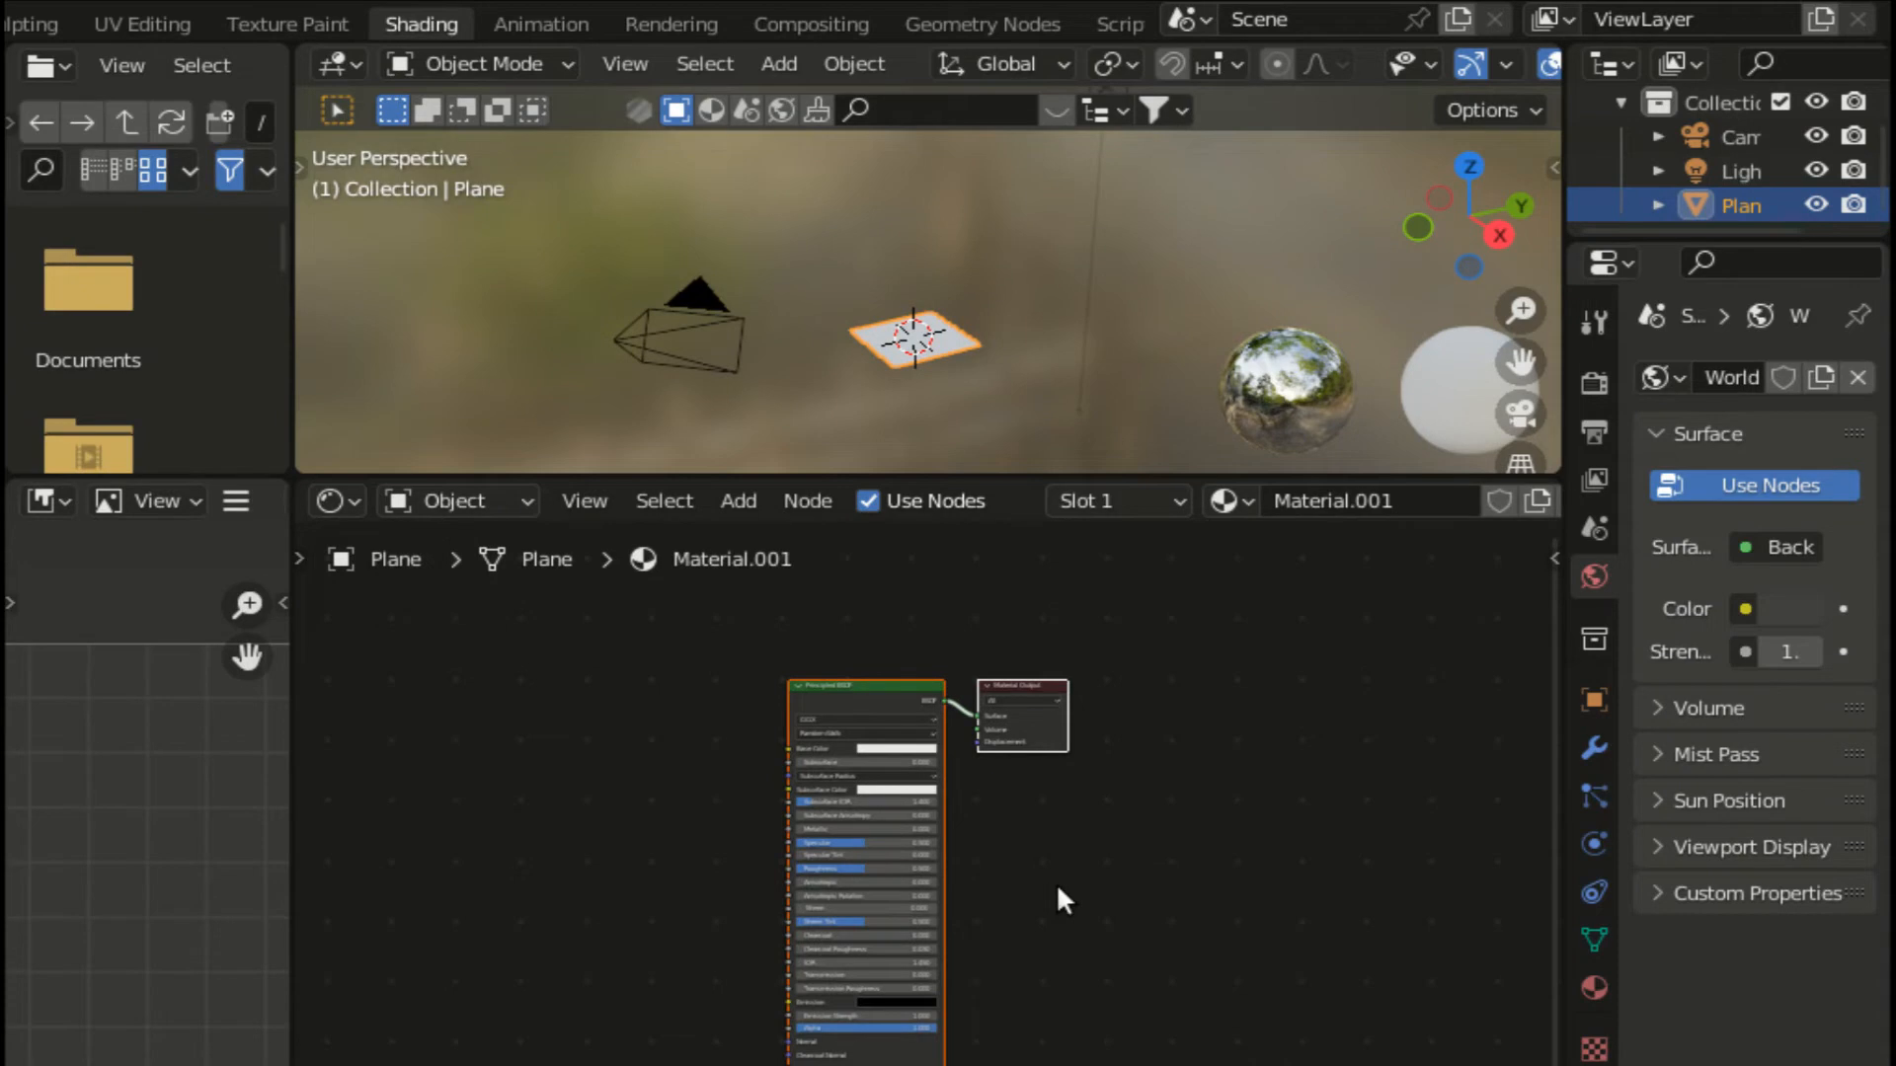
# Step: Add an Image Texture node before the Principled BSDF and connect its Color output to the Base Color input
pyautogui.hotkey('shift', 'a')
pyautogui.moveTo(1057, 882)
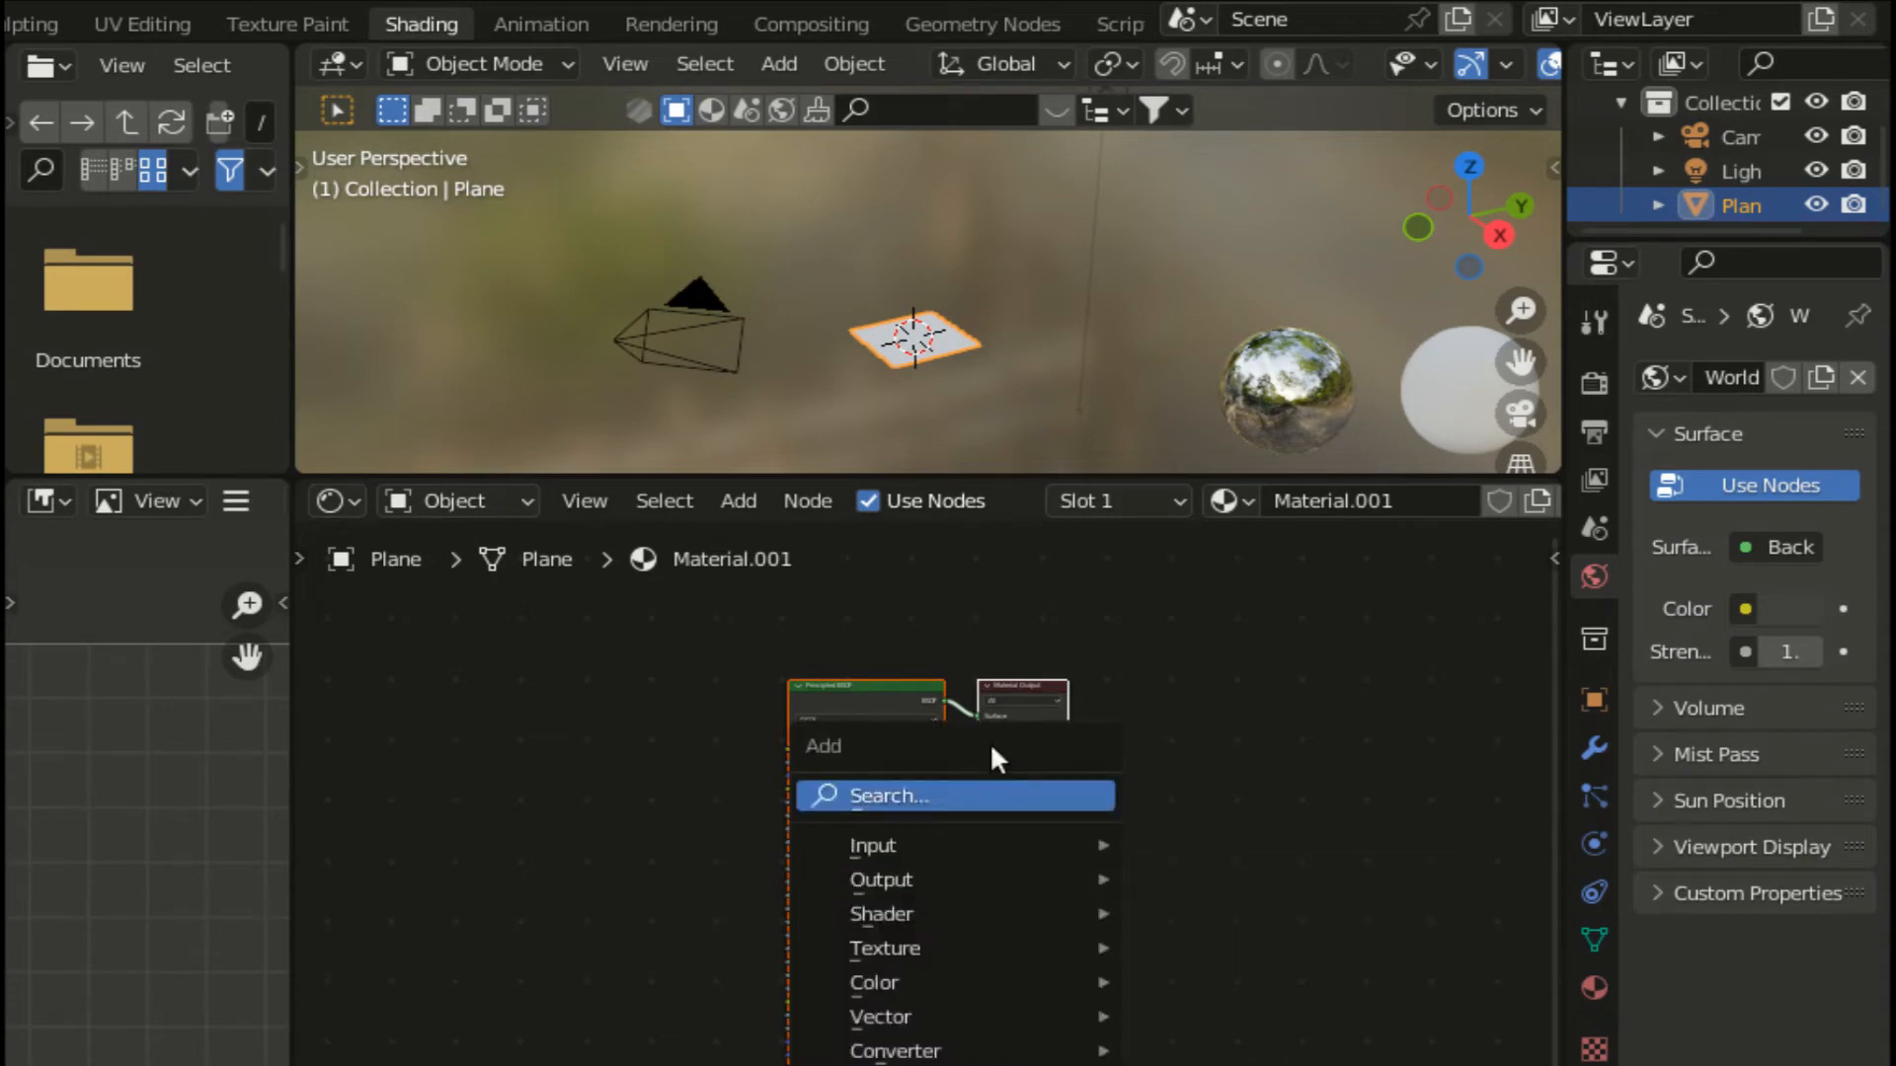
pyautogui.click(990, 799)
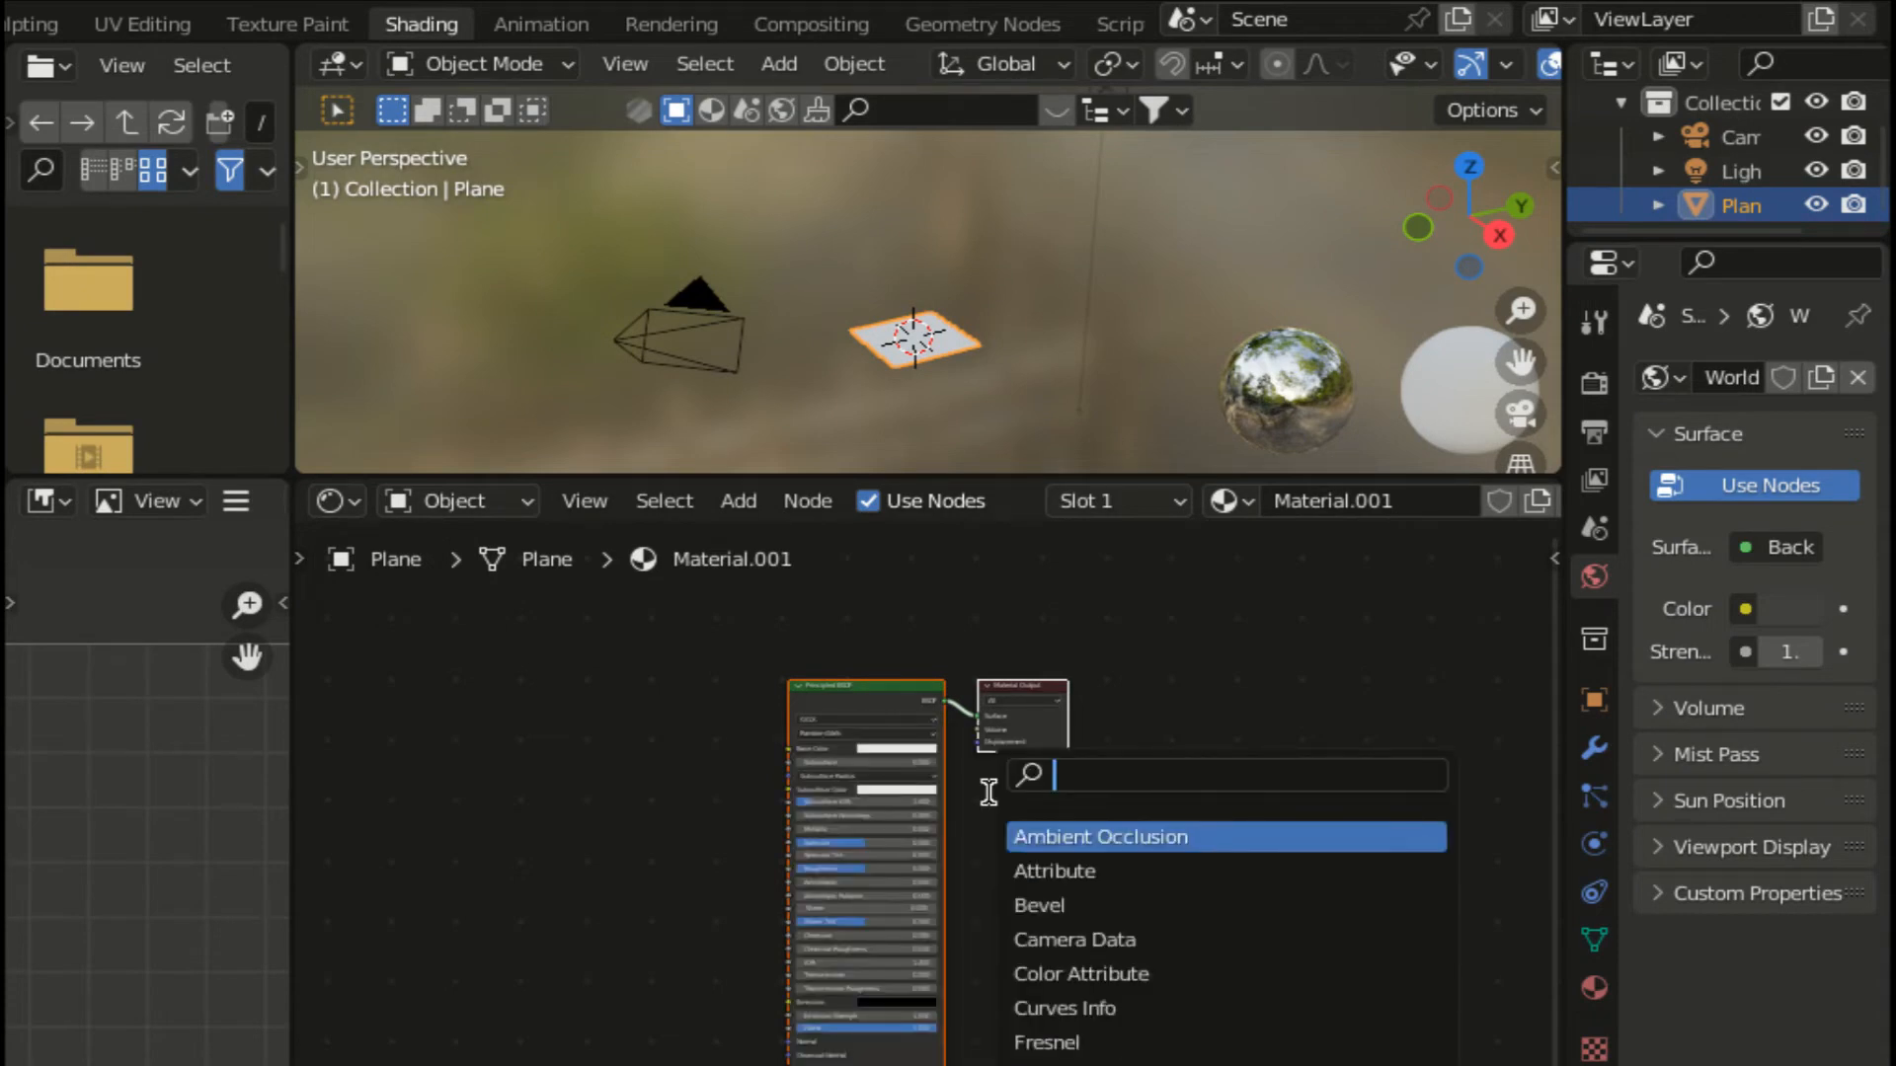
pyautogui.write('image')
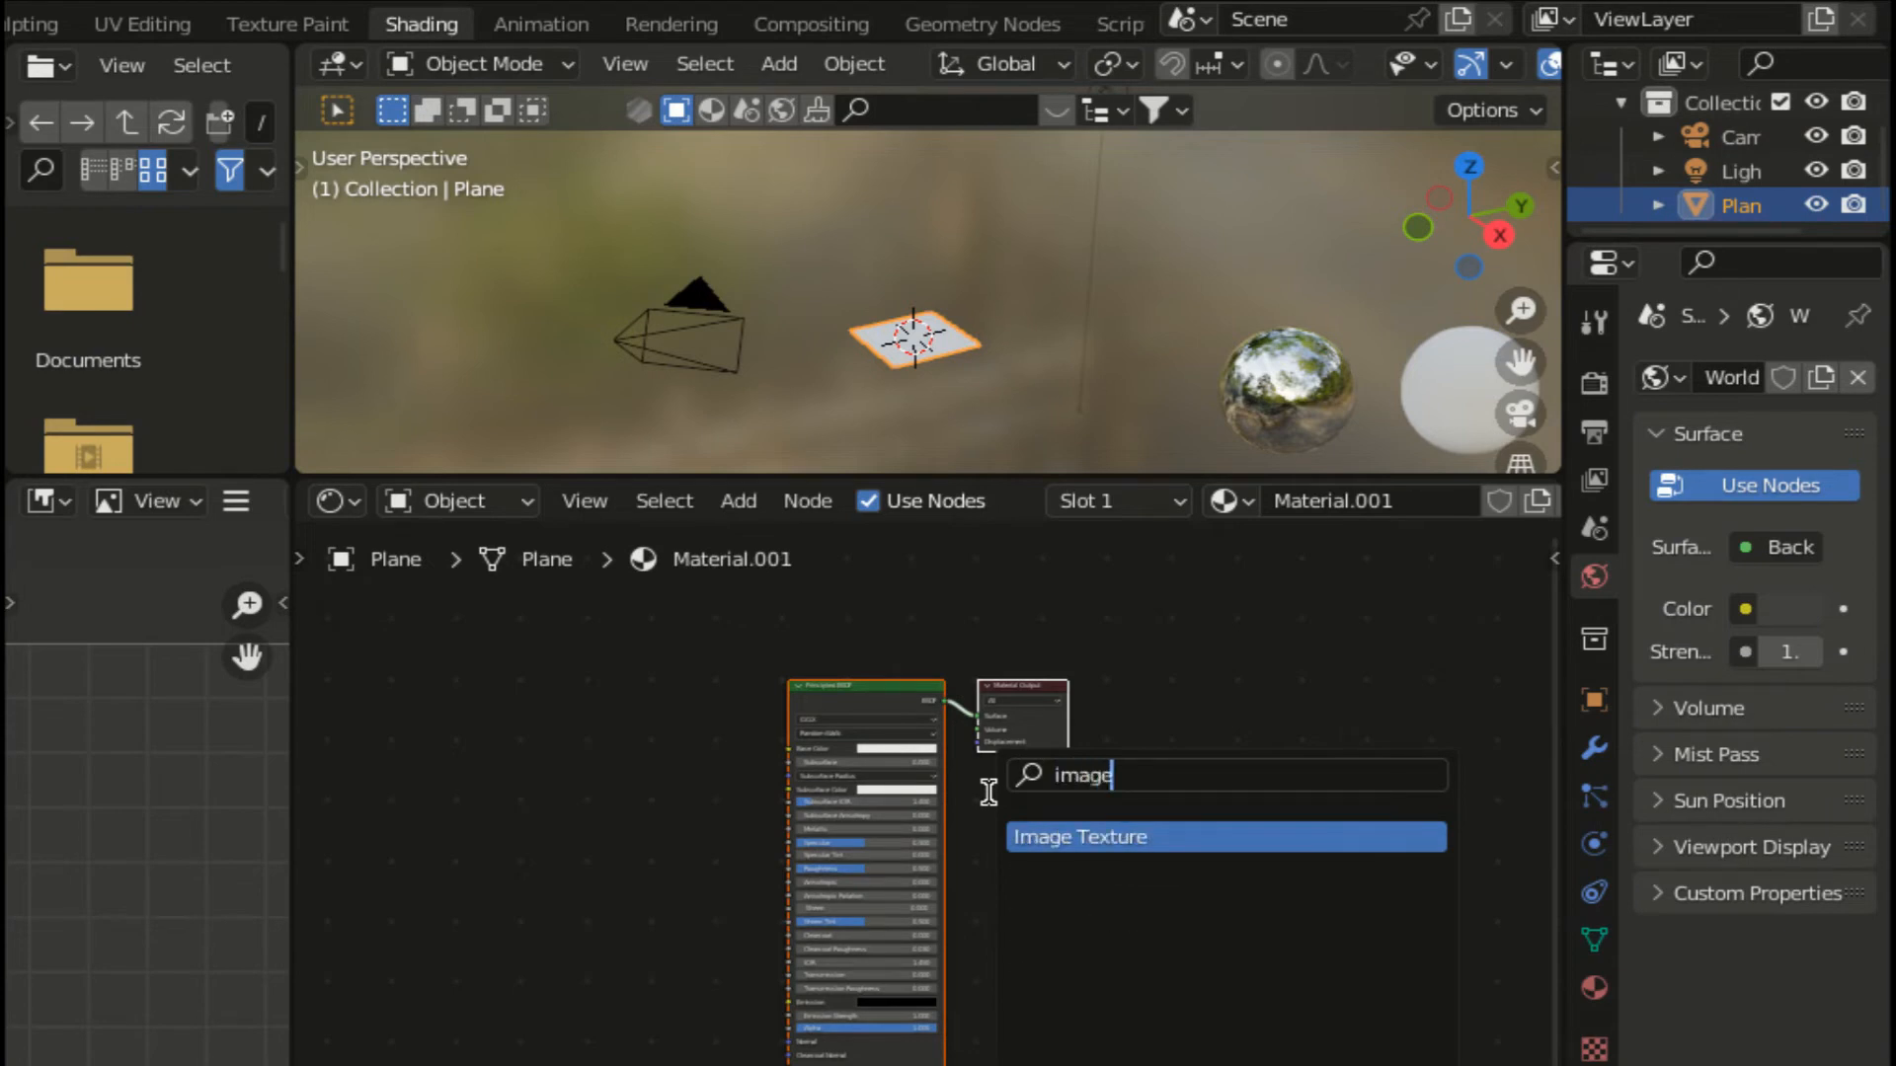
pyautogui.click(1291, 839)
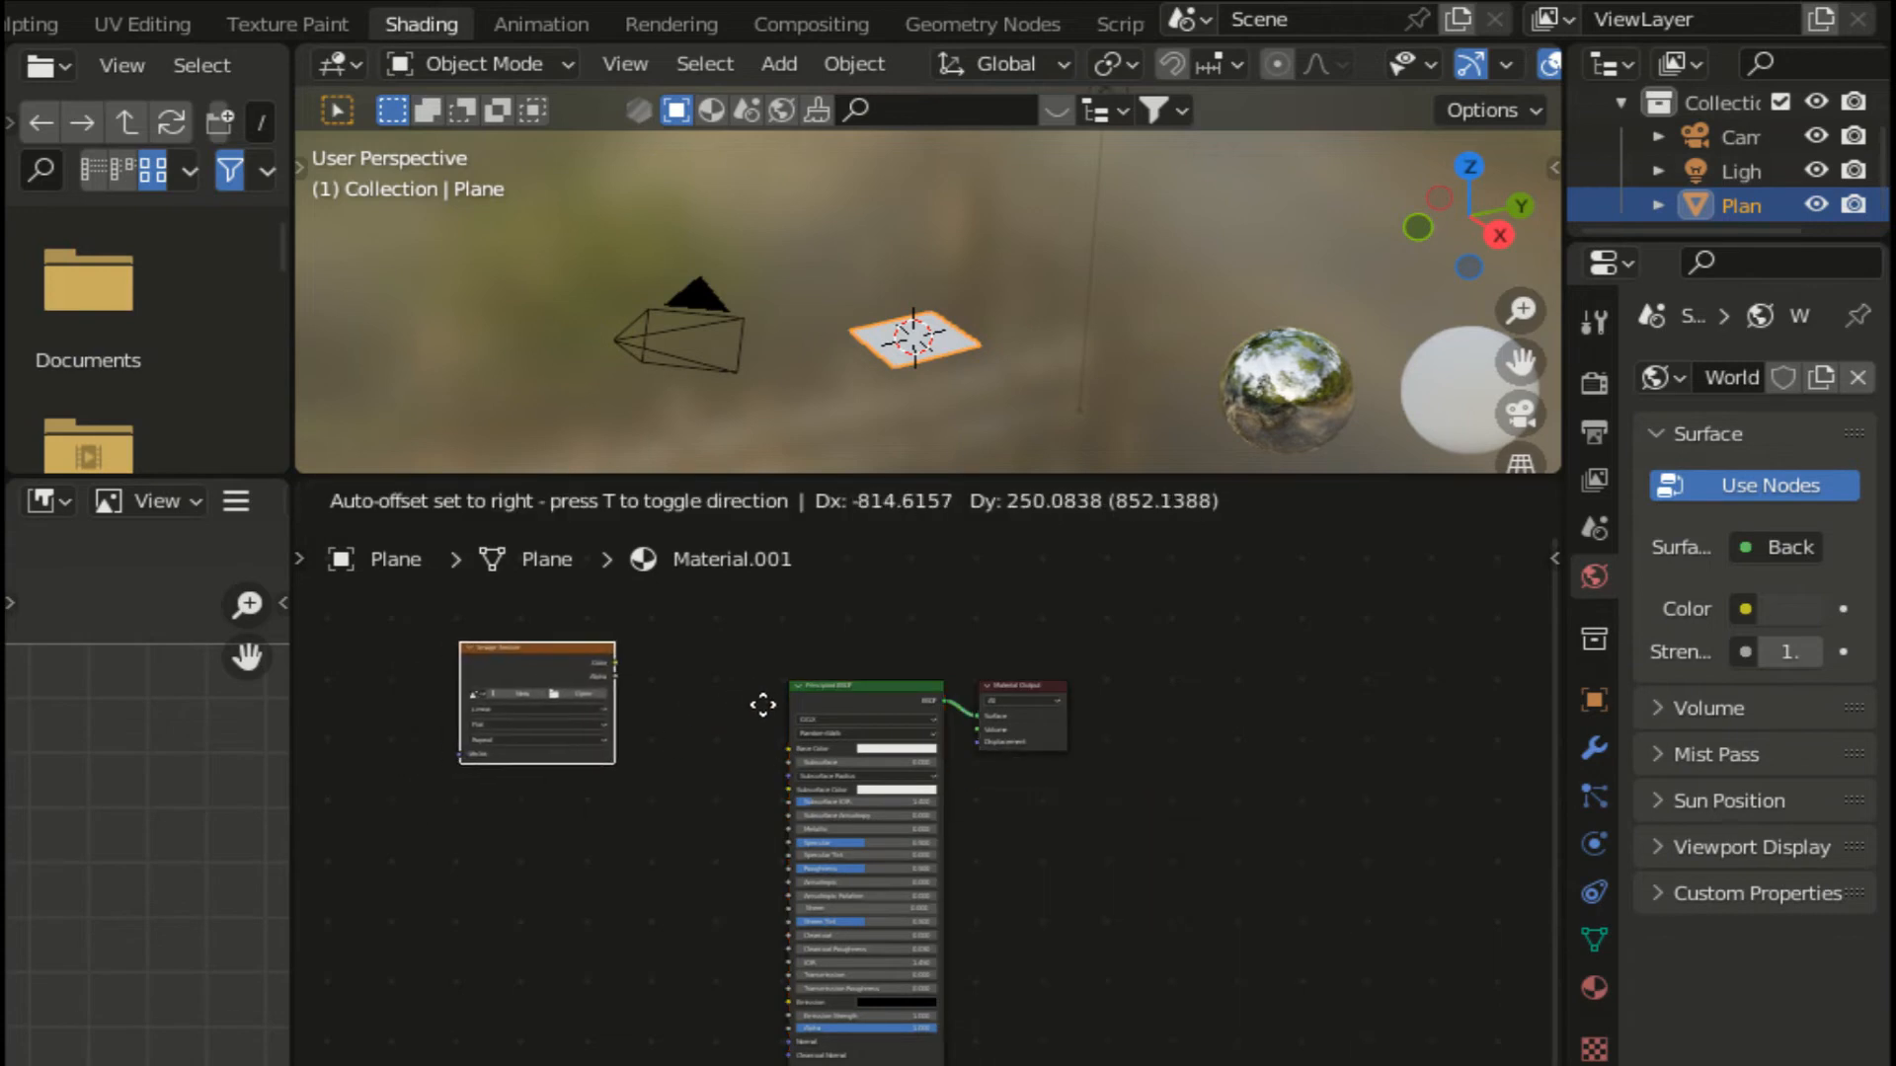
pyautogui.click(816, 719)
pyautogui.scroll(2, 816, 718)
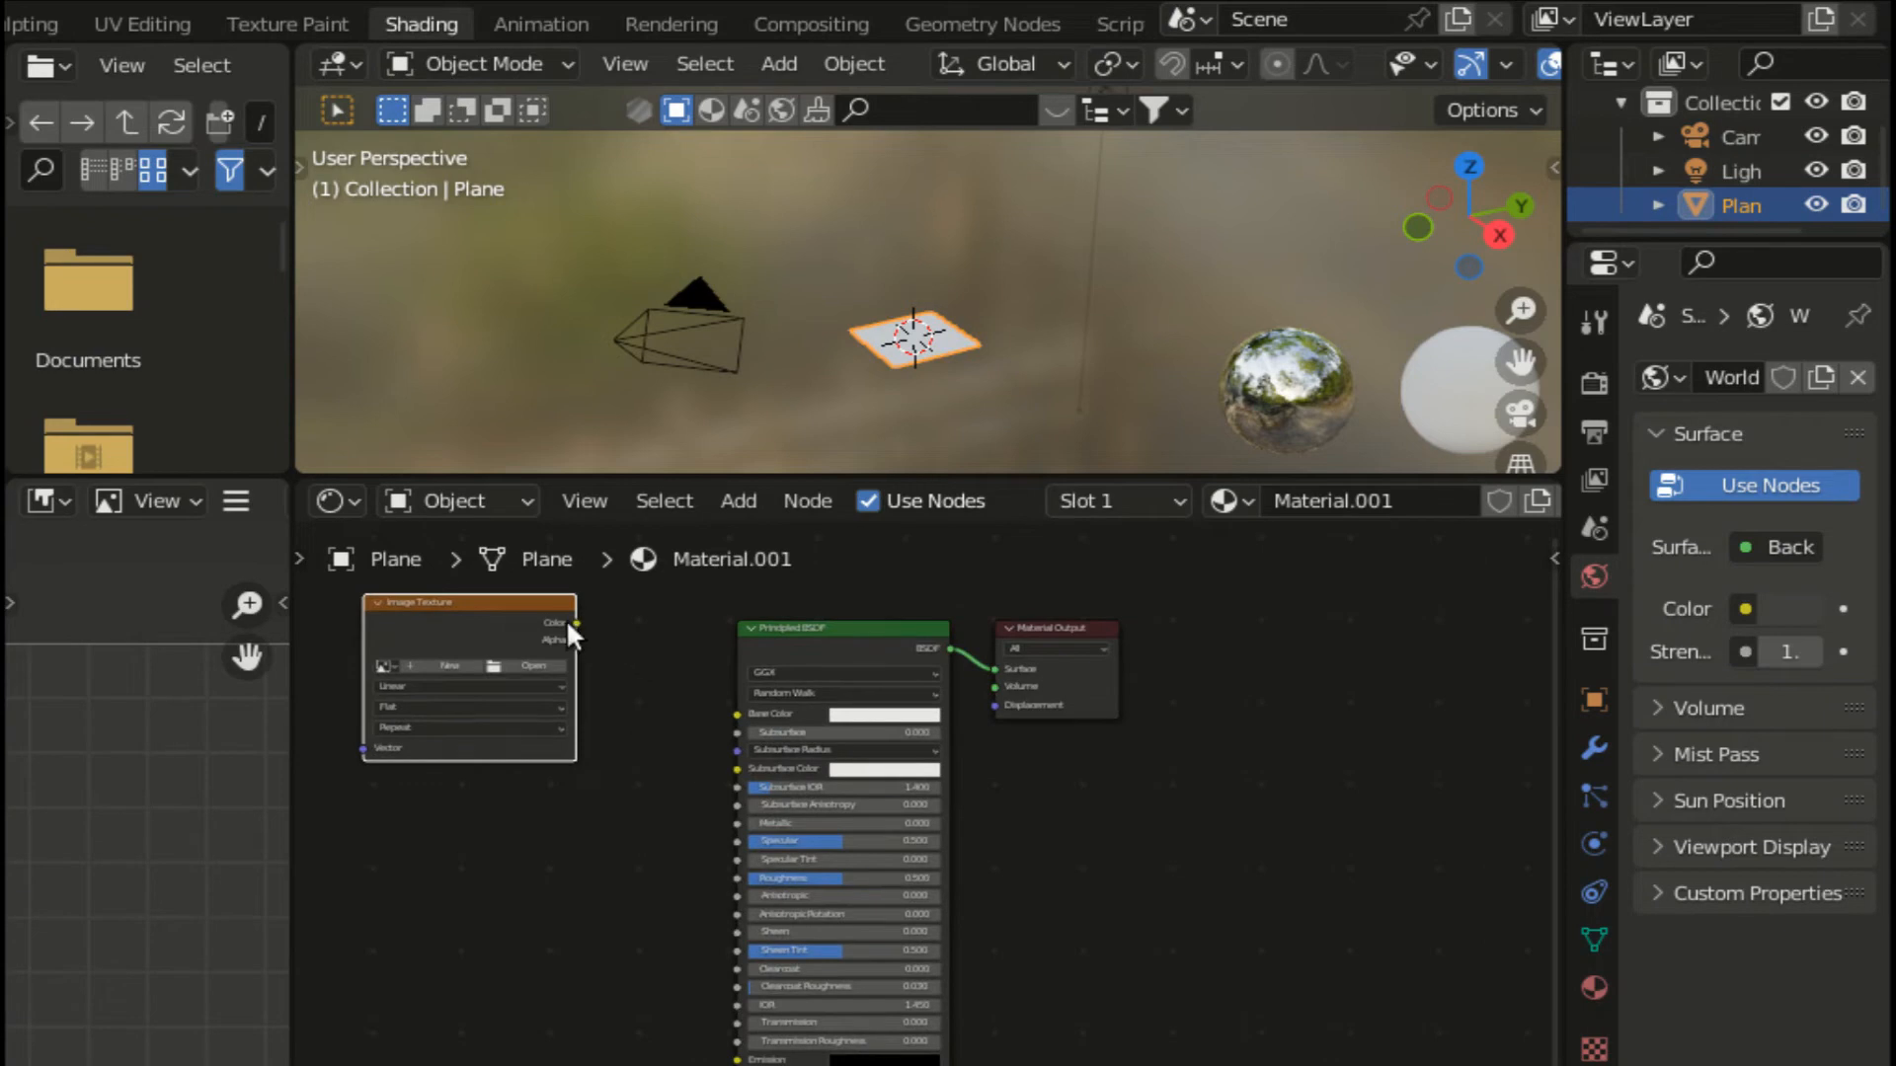
pyautogui.moveTo(578, 623); pyautogui.dragTo(742, 711)
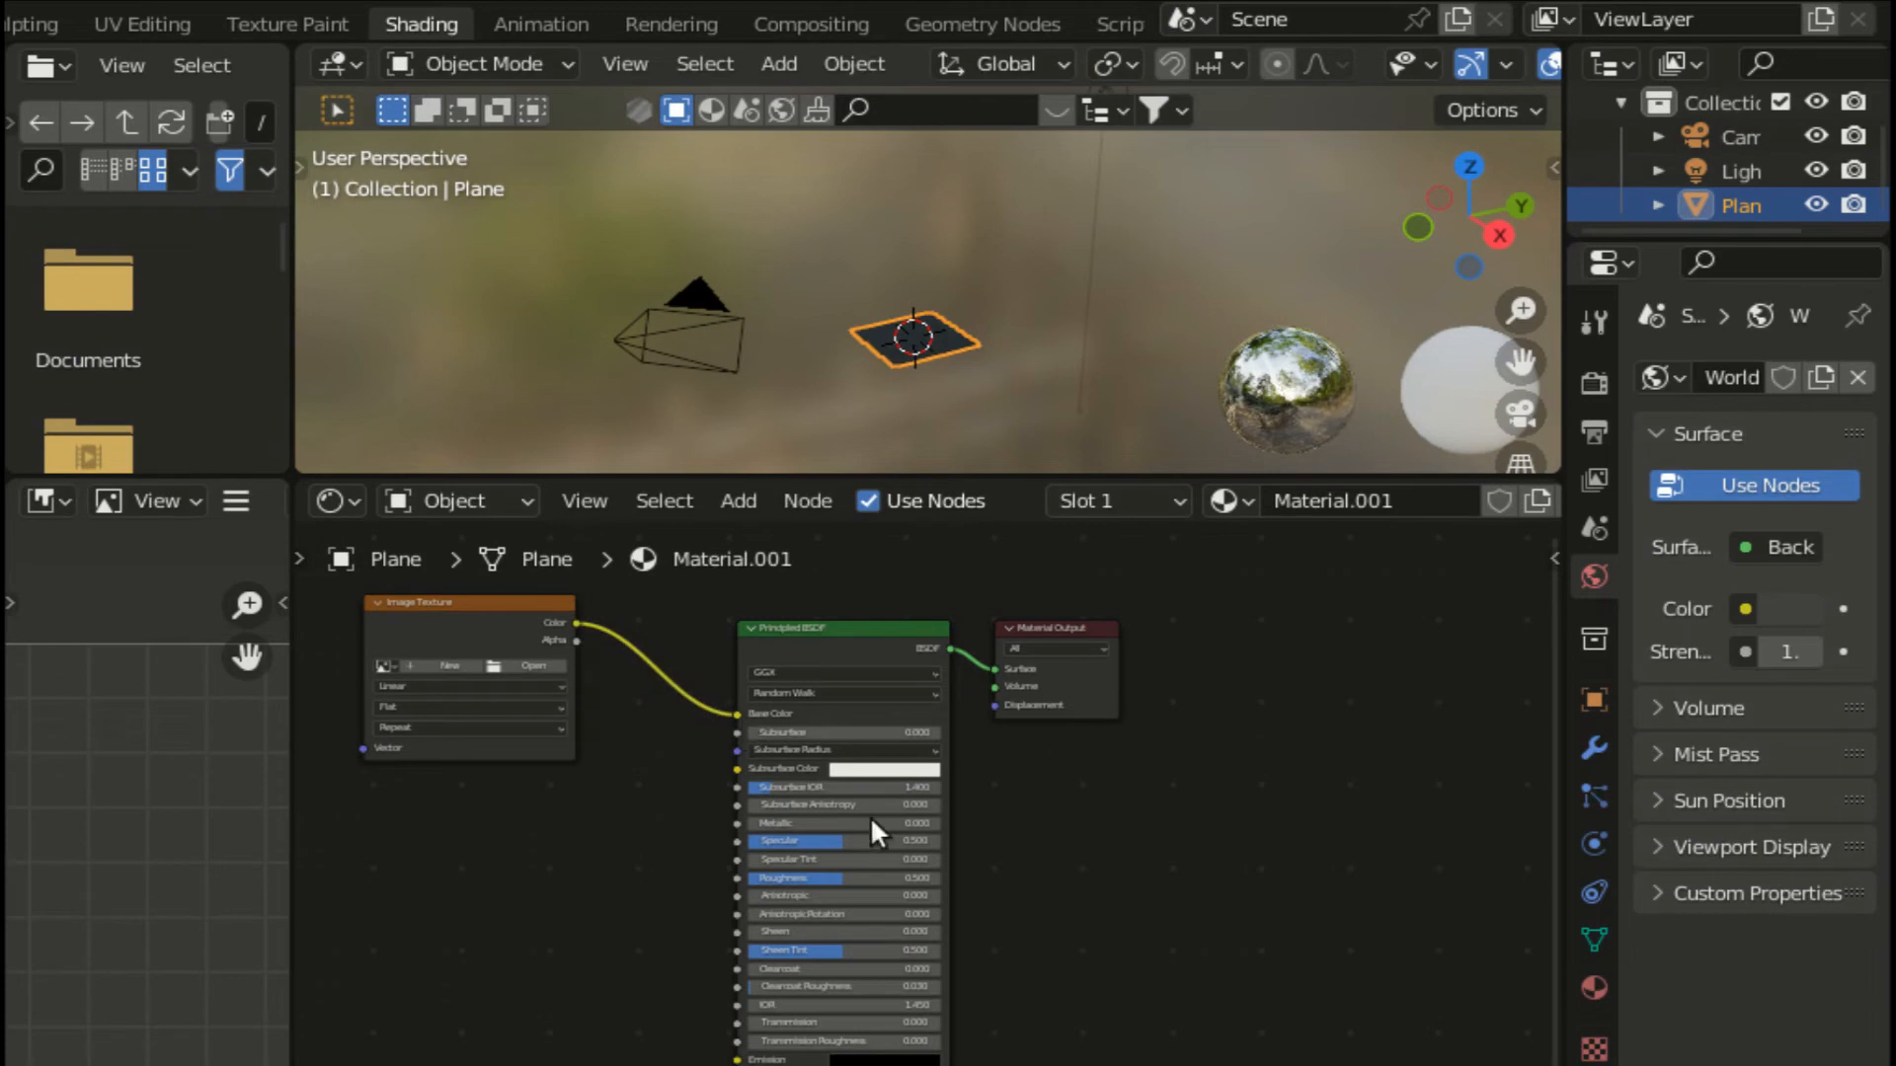
# Step: Collapse the Principled BSDF node and move the Material Output node farther away from it
pyautogui.click(752, 628)
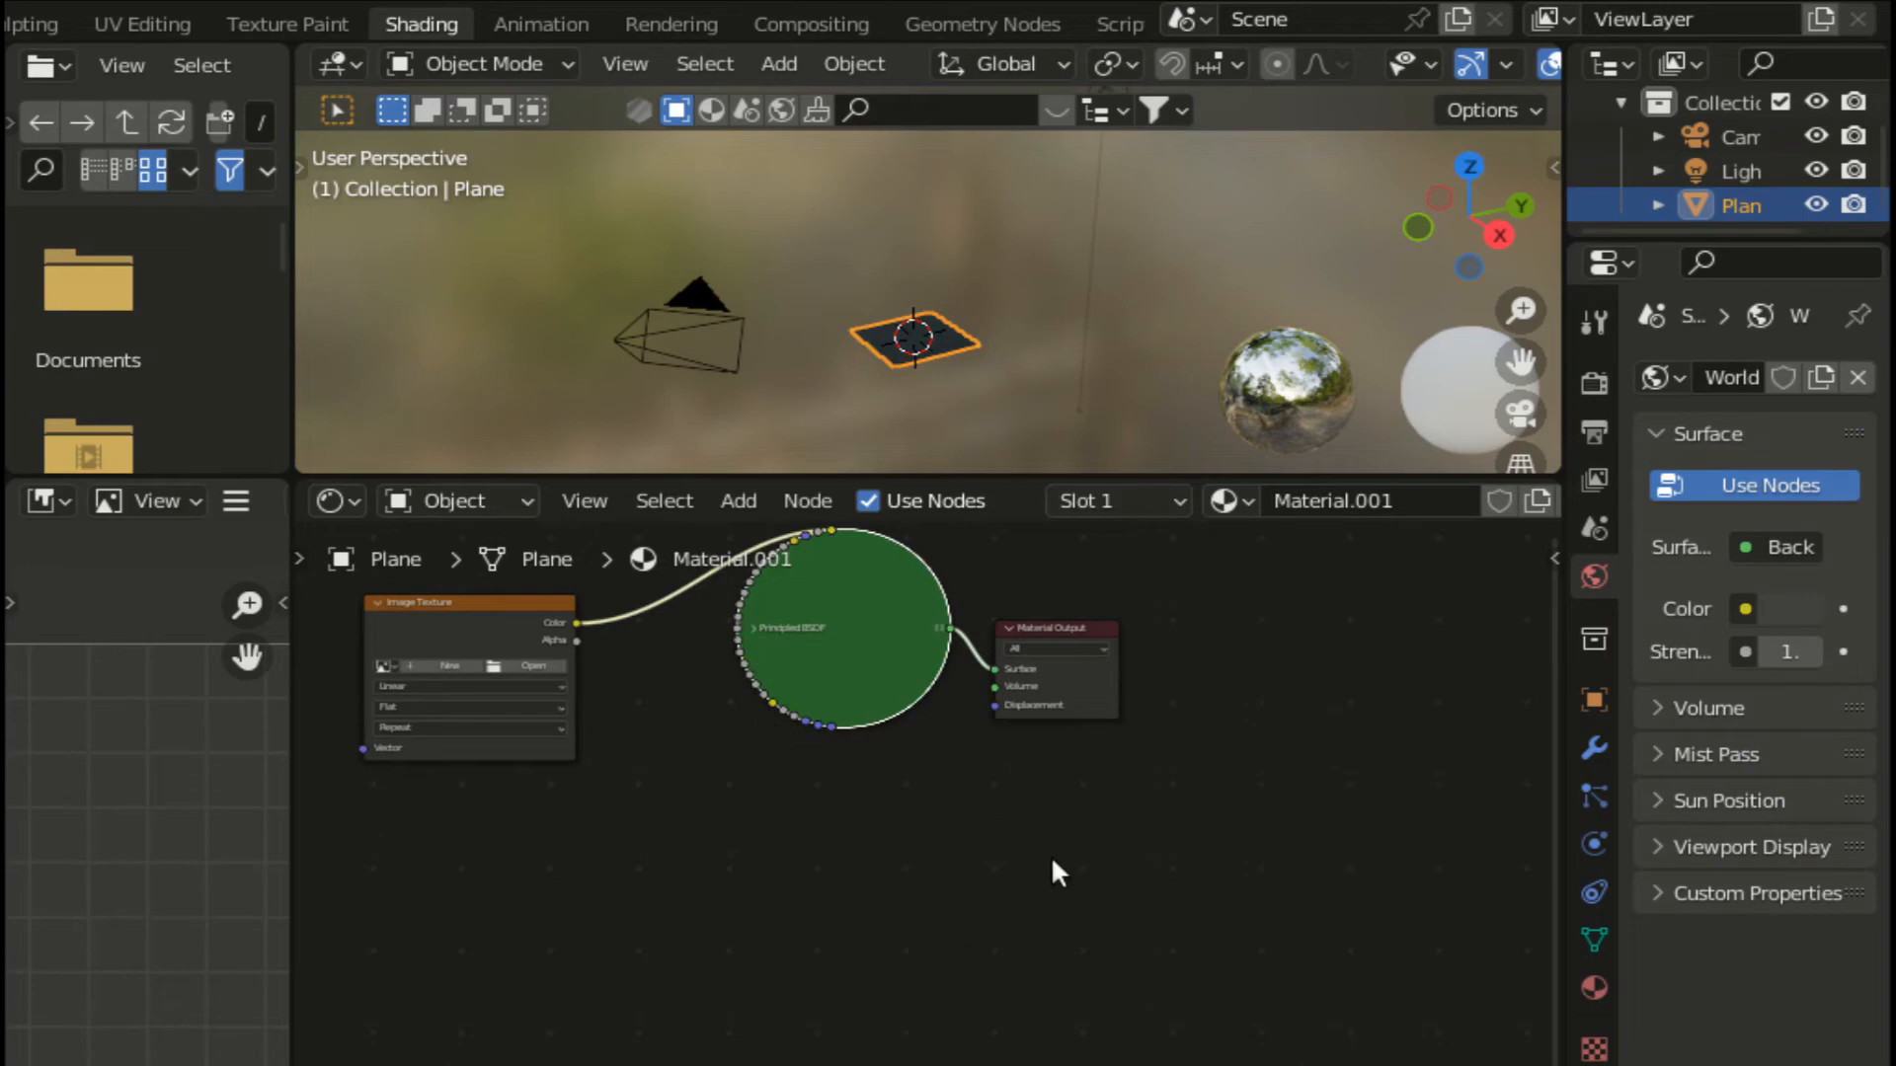
pyautogui.moveTo(1082, 628); pyautogui.dragTo(1301, 693)
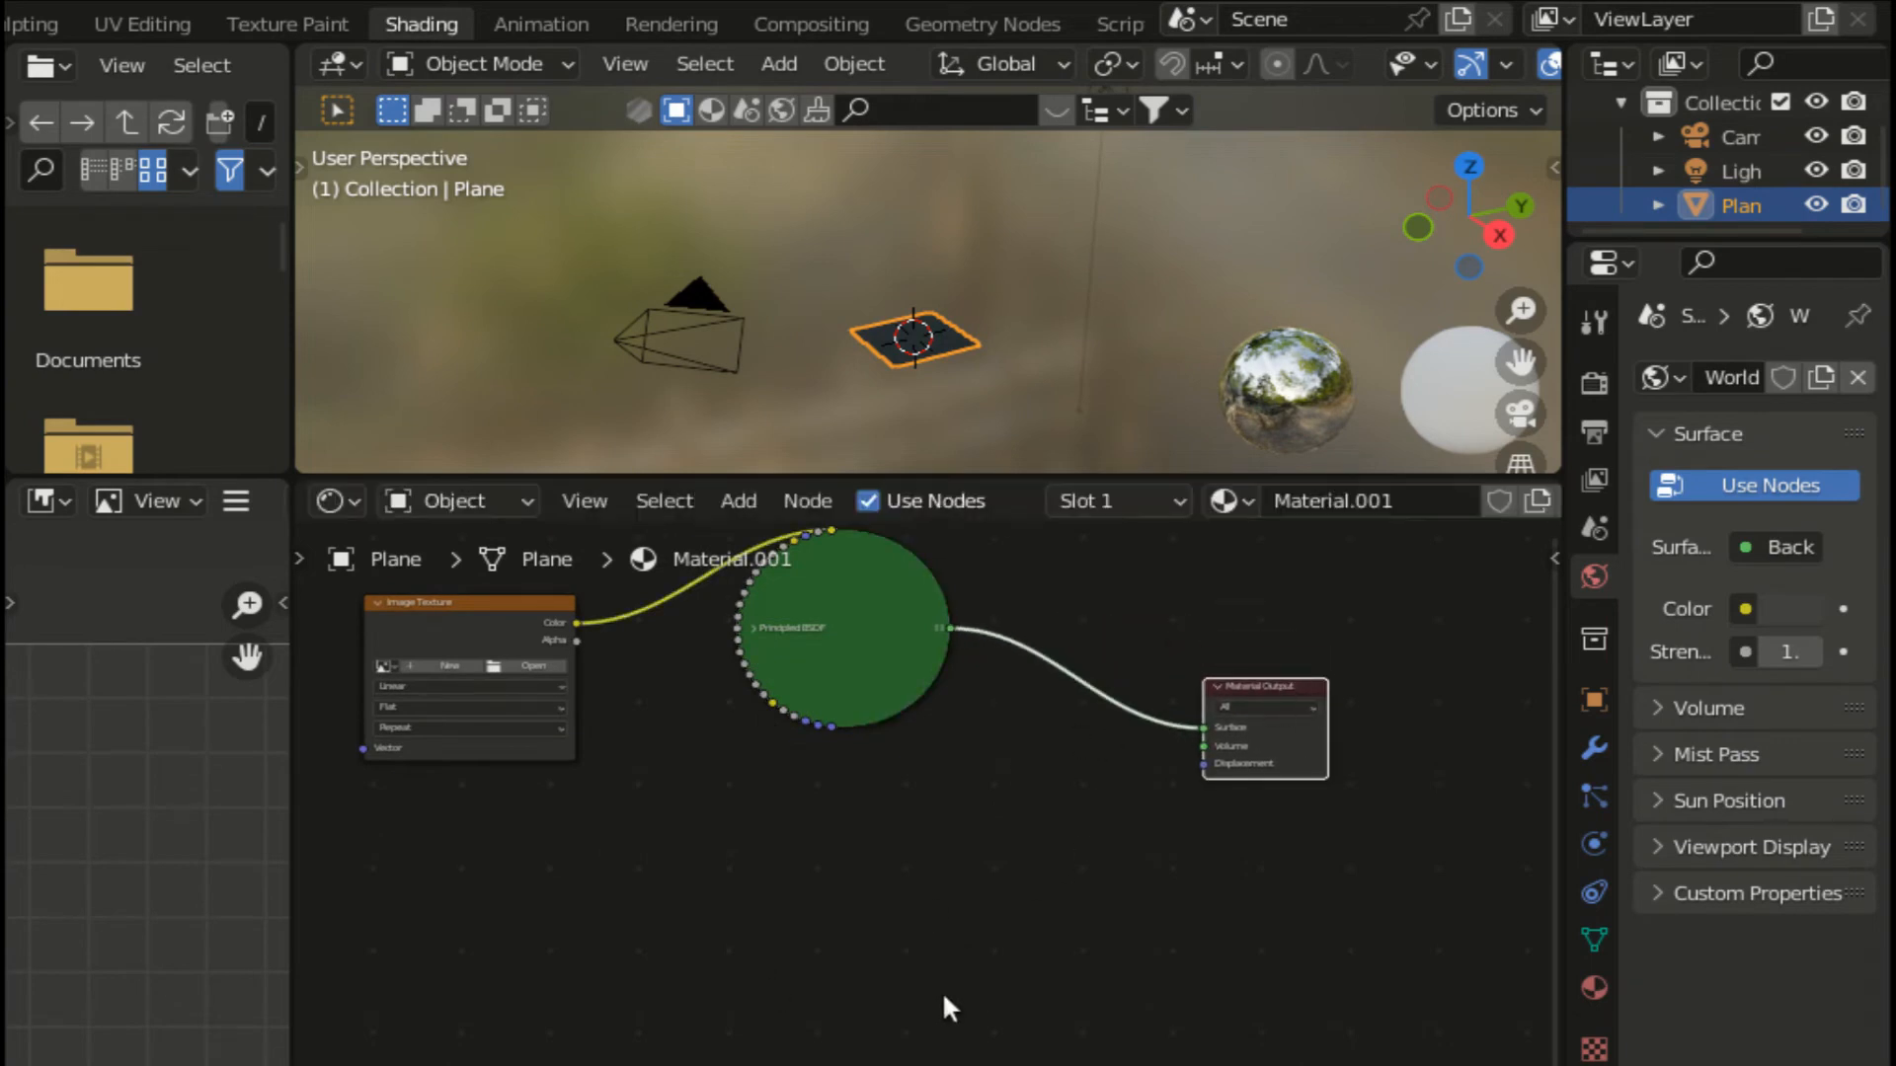
# Step: Load pexels-pixabay-326311.jpg from the Desktop folder into the Image Texture node
pyautogui.moveTo(1080, 403); pyautogui.dragTo(470, 834, button='middle')
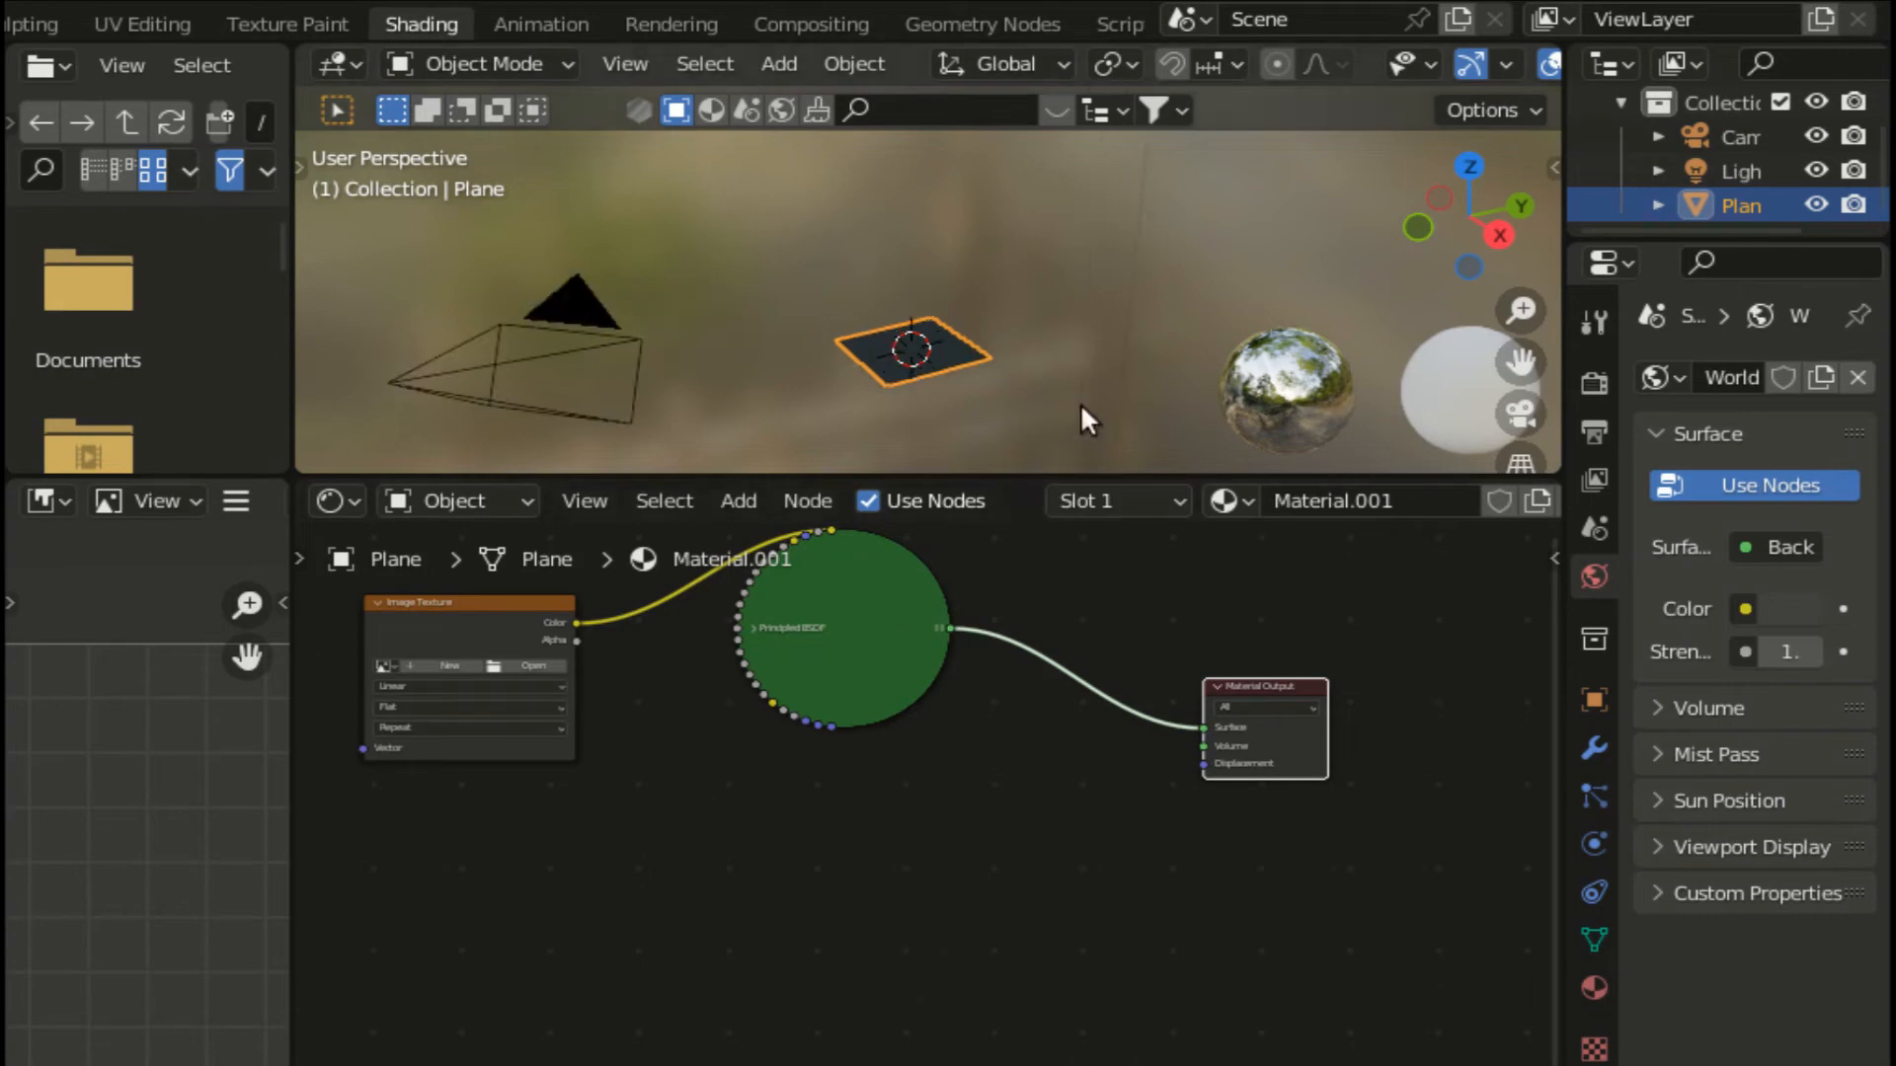
pyautogui.scroll(1, 567, 695)
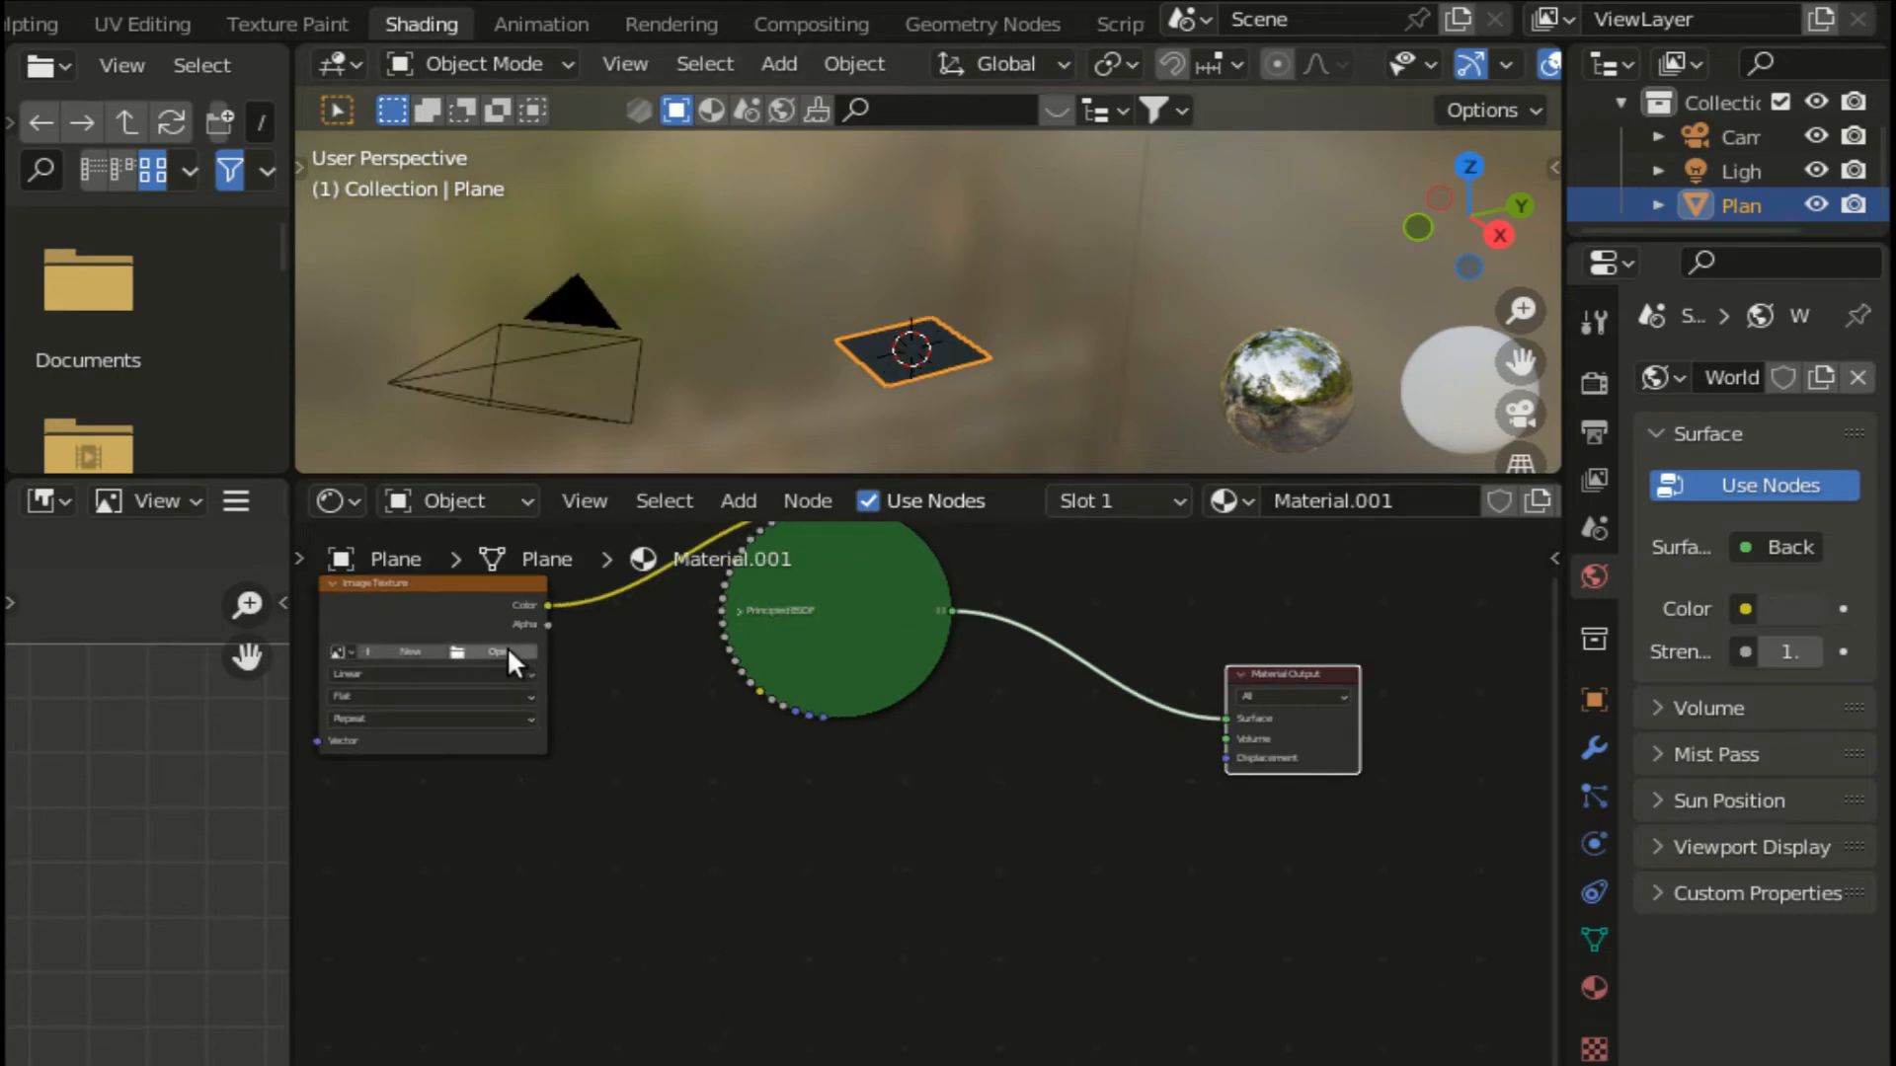
pyautogui.scroll(1, 504, 655)
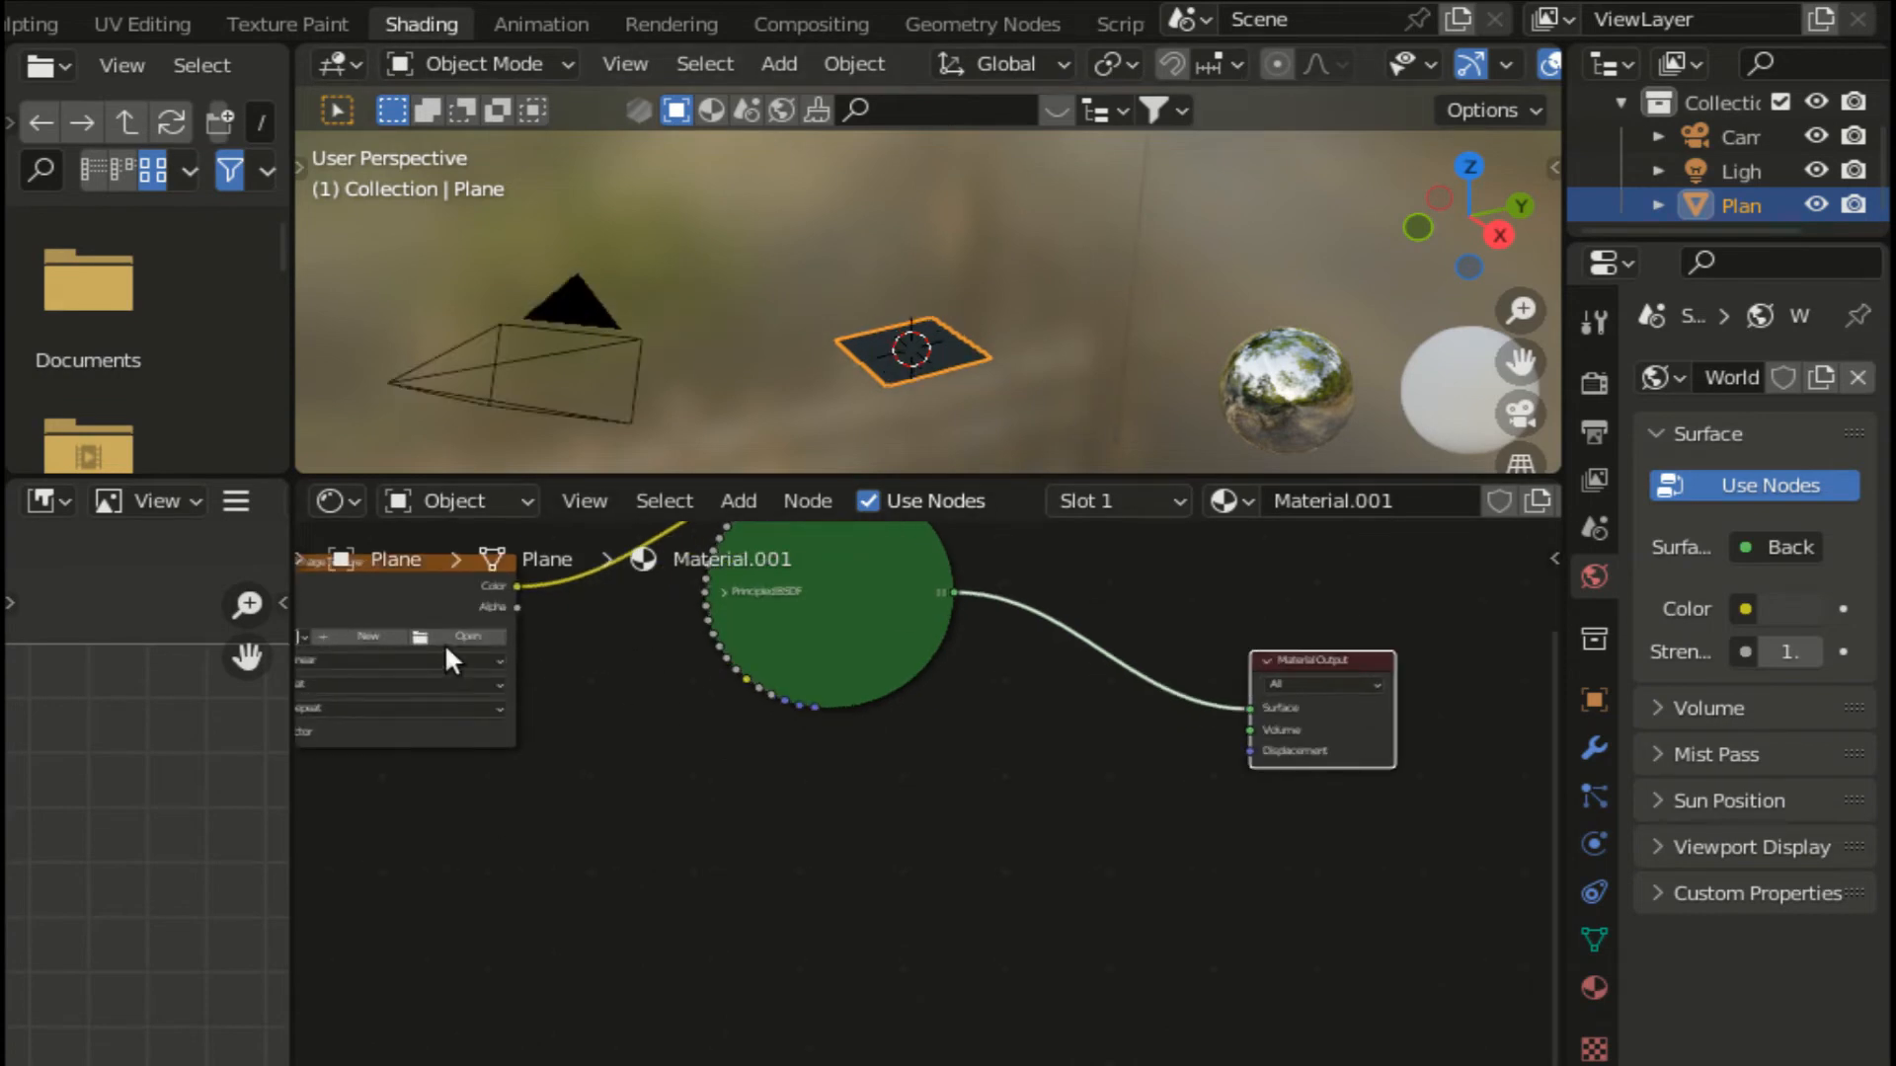
pyautogui.click(462, 634)
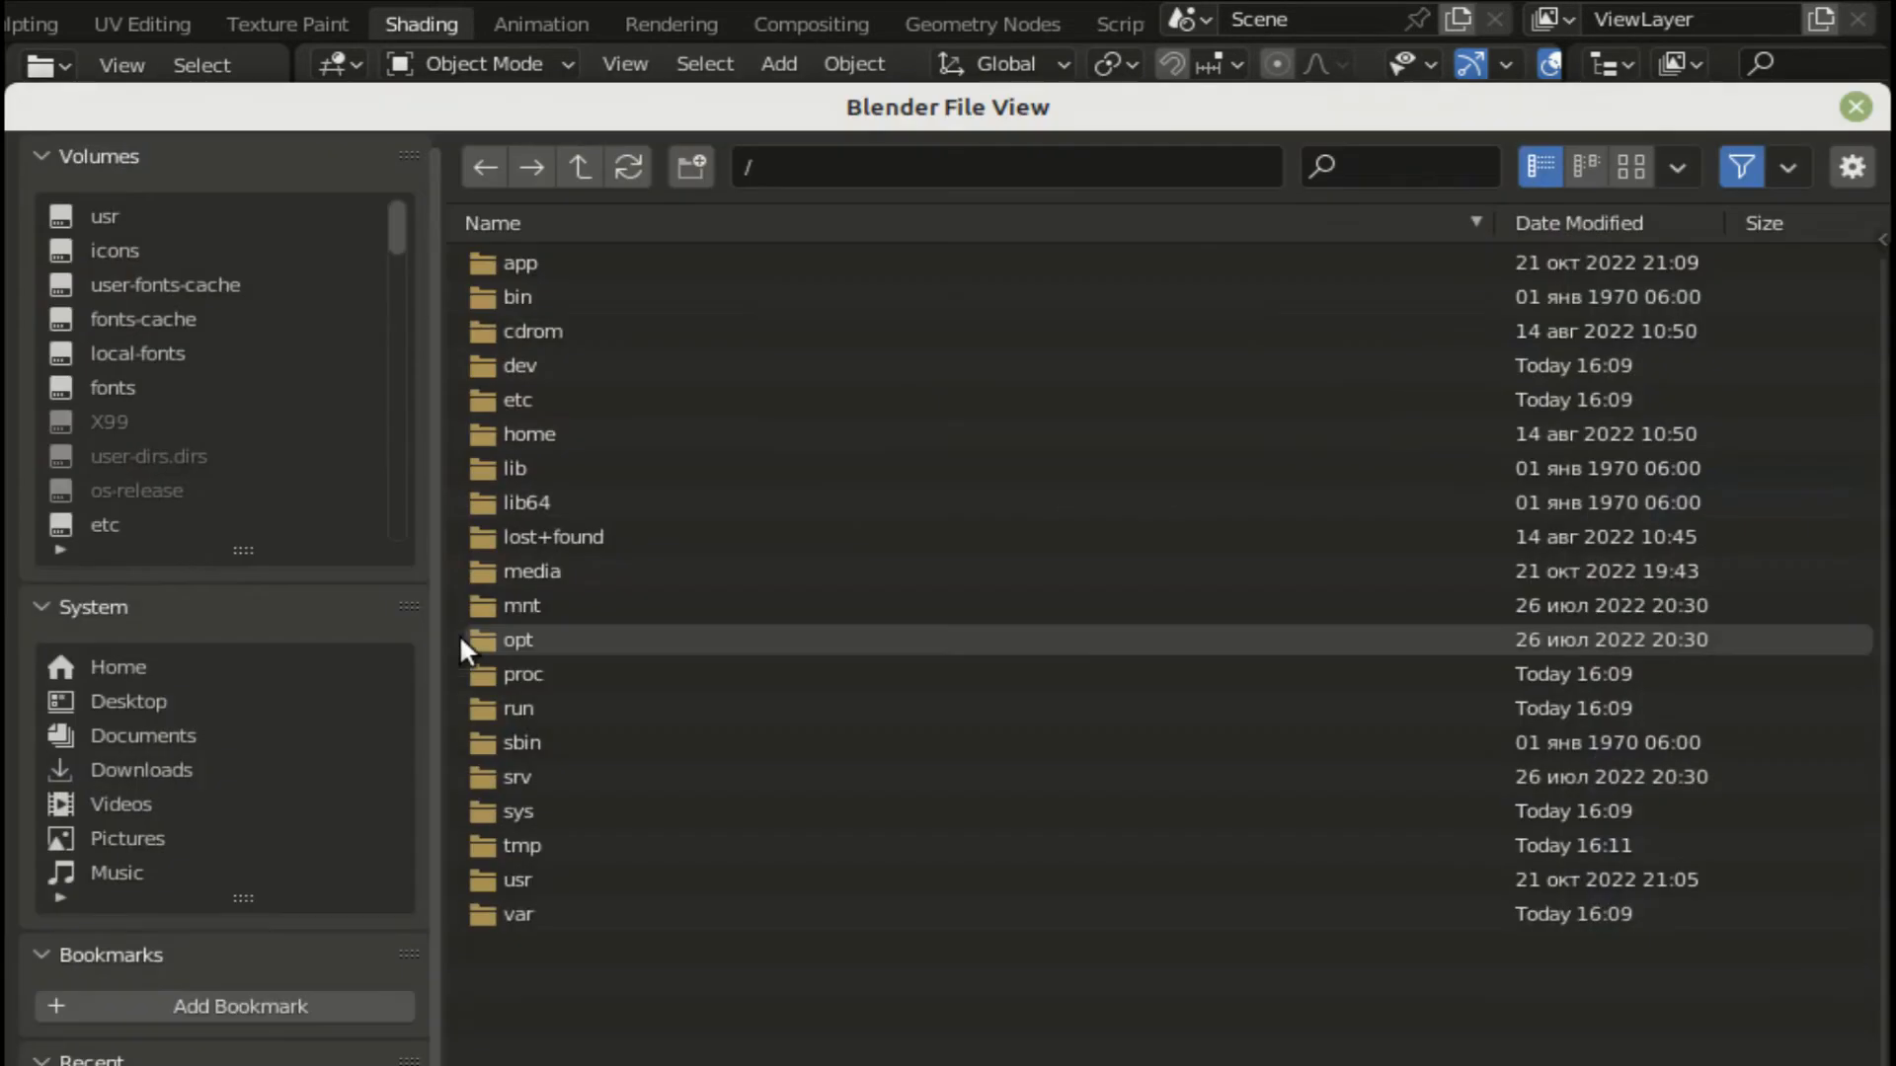
pyautogui.click(156, 703)
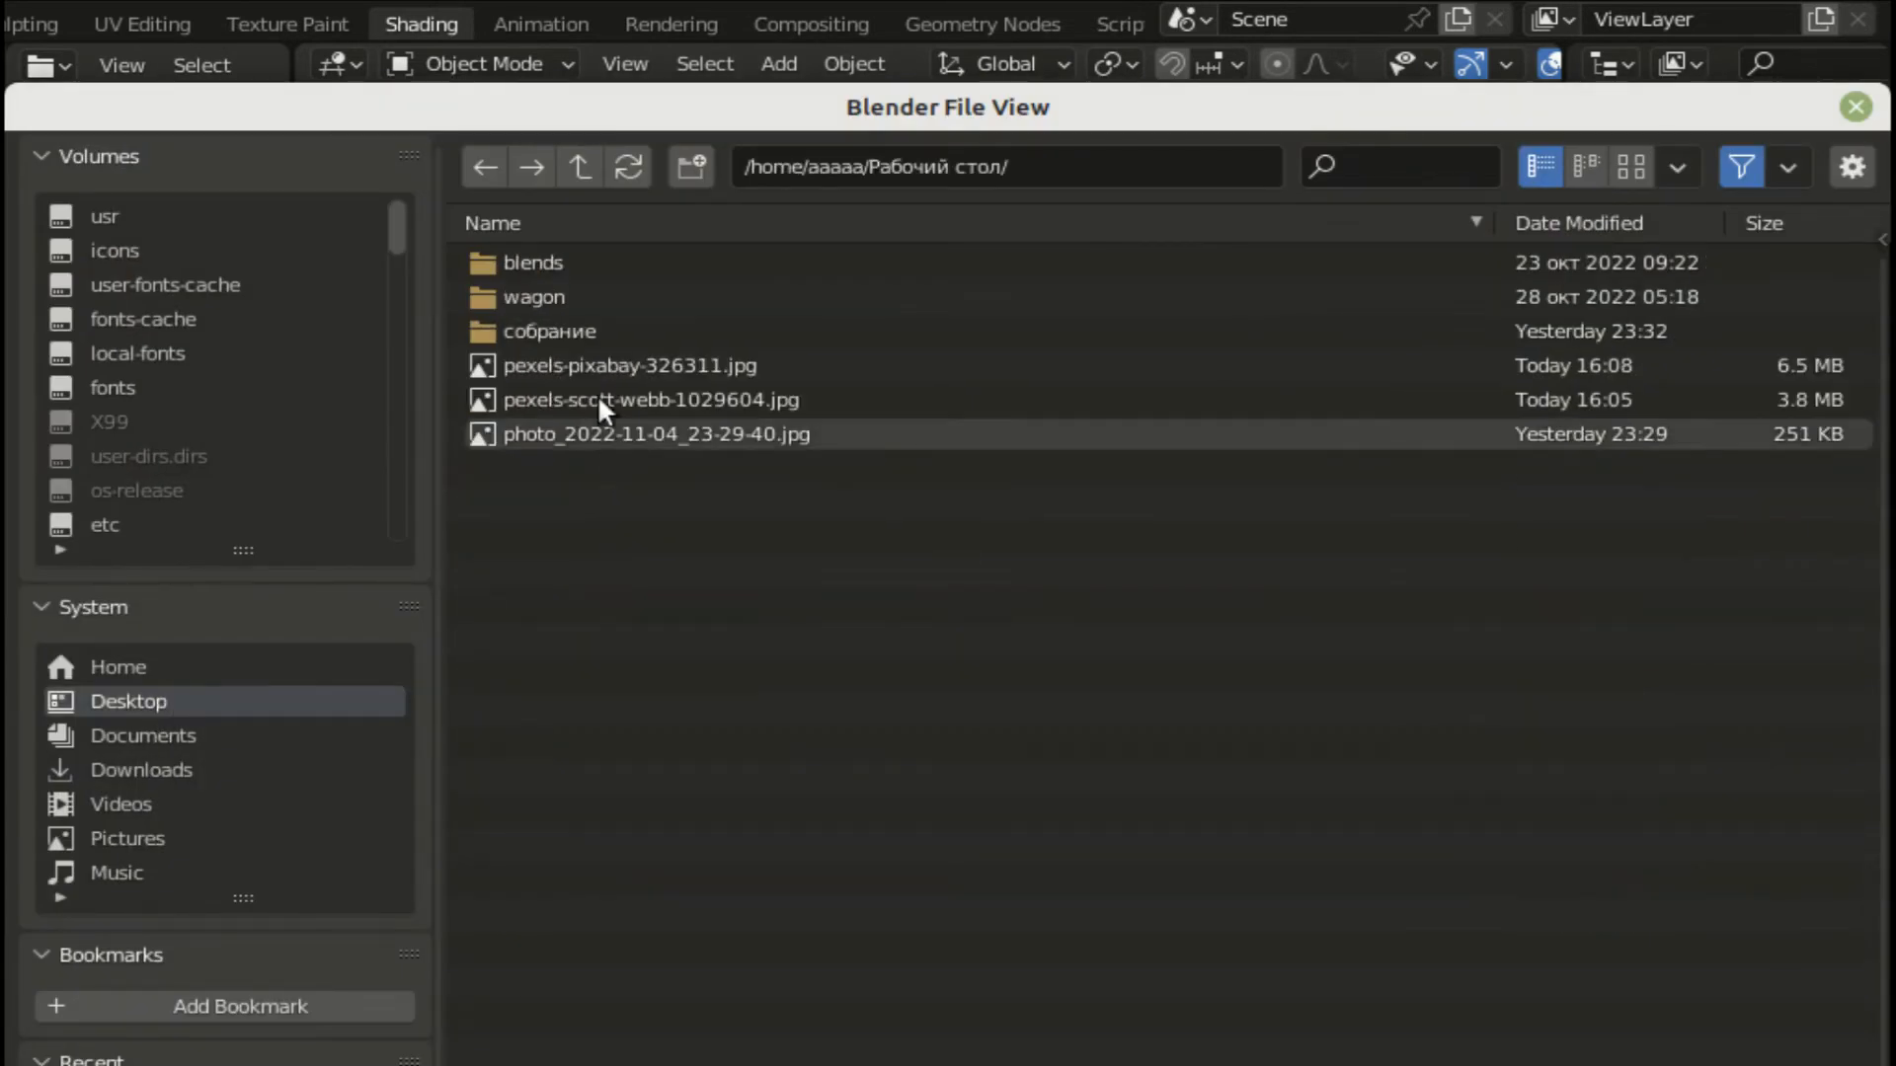
pyautogui.click(608, 365)
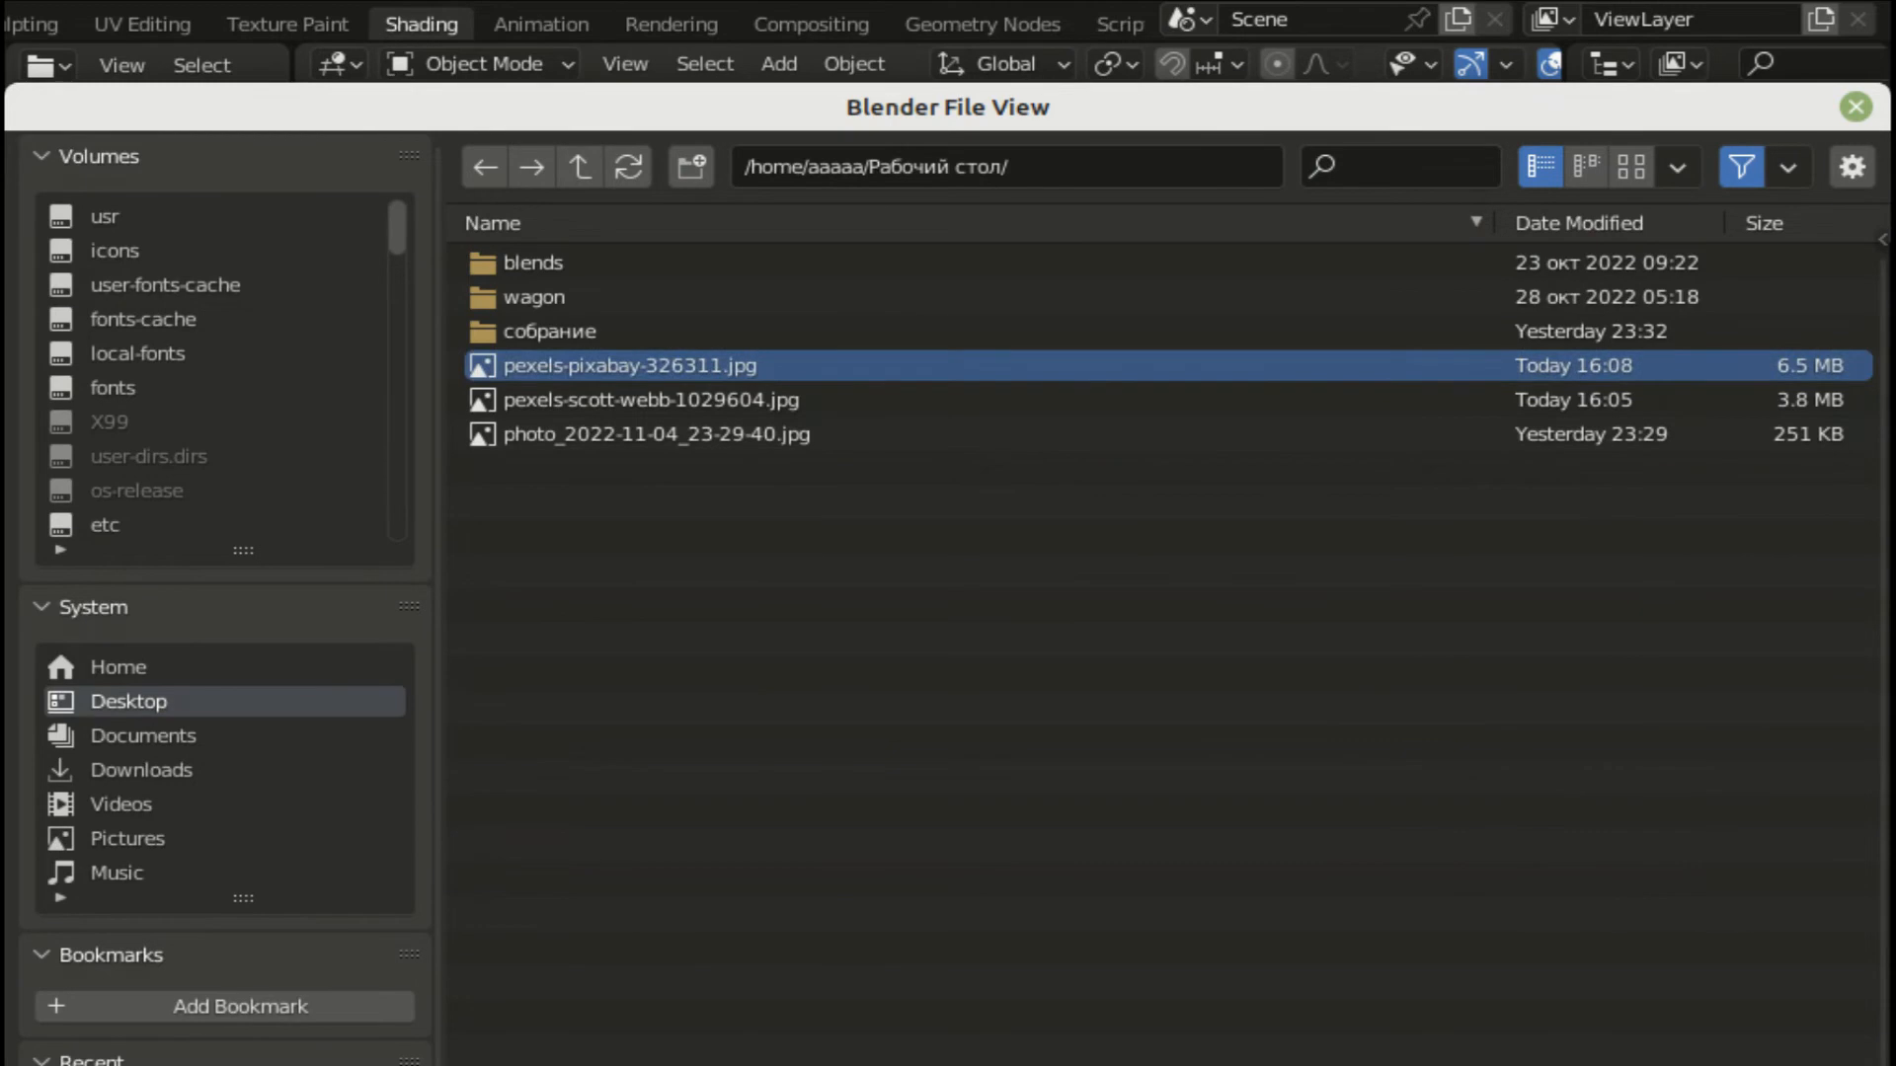
pyautogui.press('Return')
# Step: Duplicate the Image Texture and collapsed Principled BSDF nodes together and place the copies below the originals
pyautogui.moveTo(990, 474); pyautogui.dragTo(996, 702)
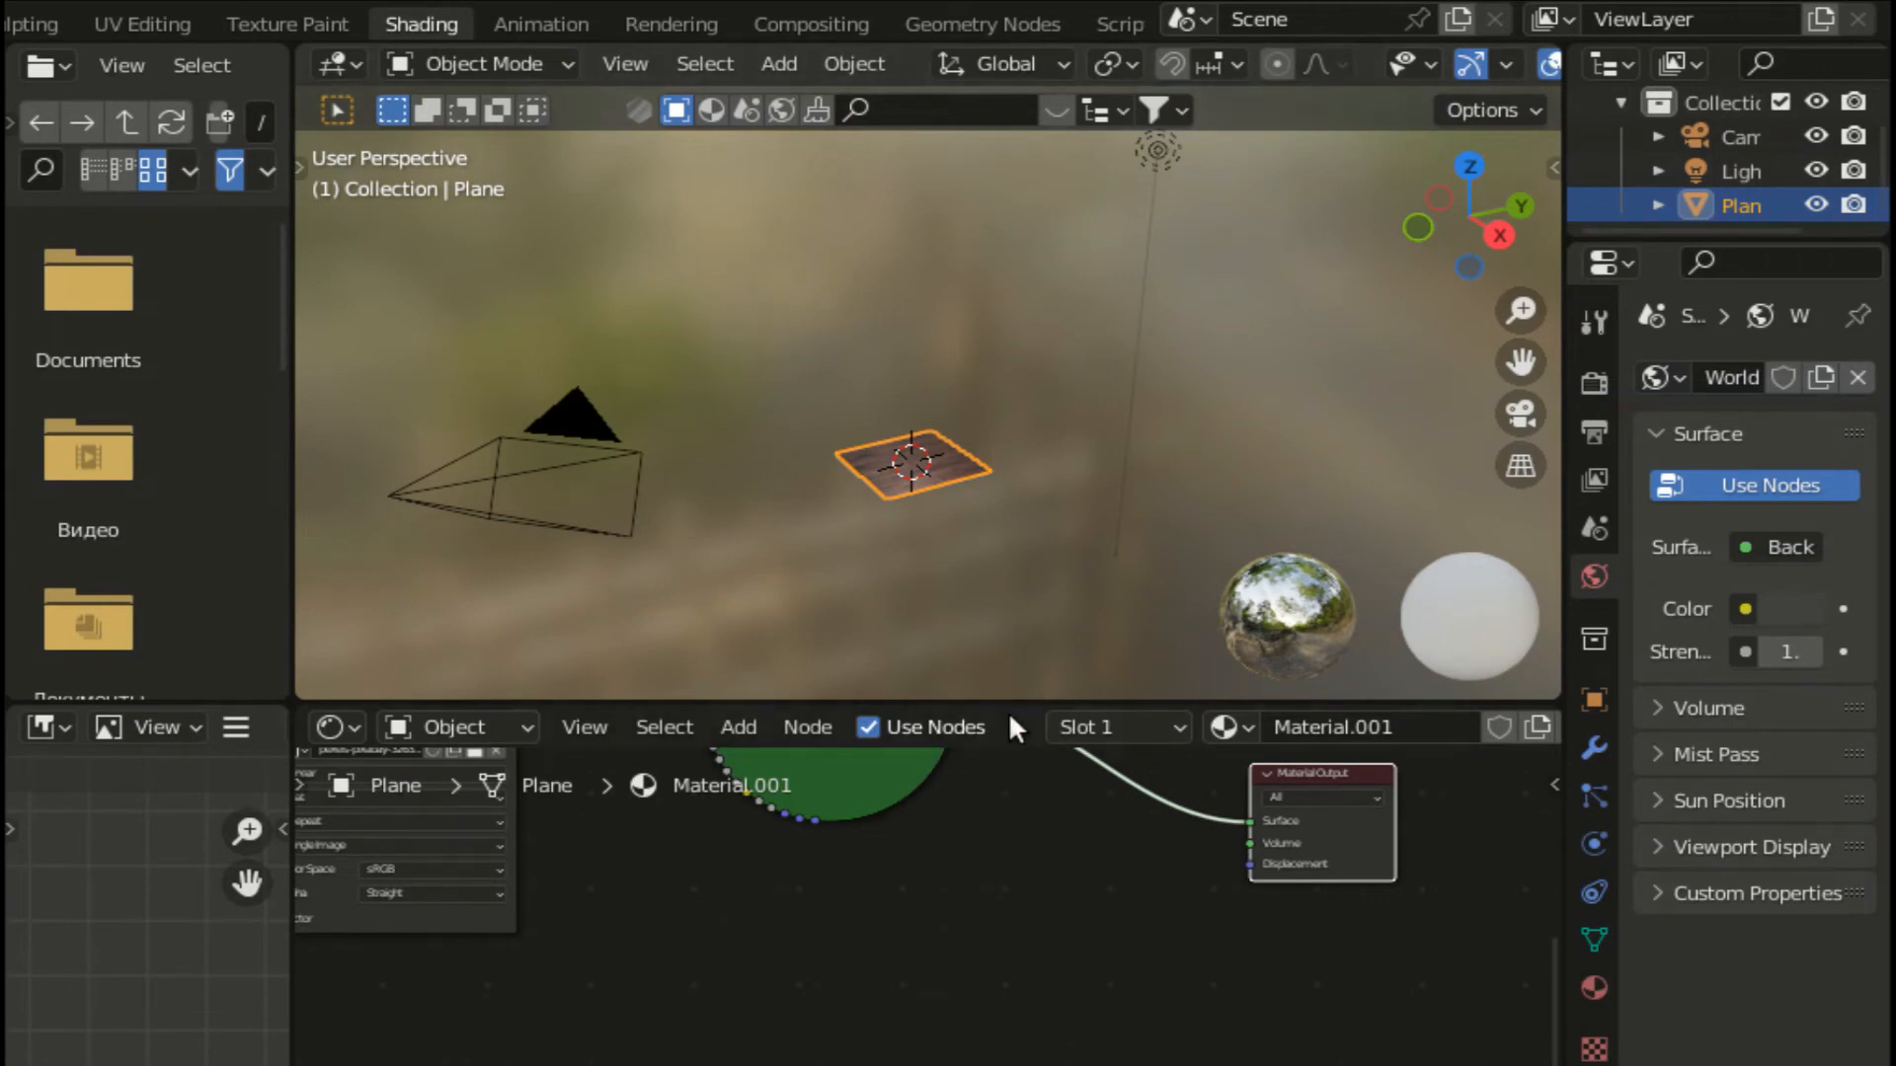
pyautogui.moveTo(1011, 699); pyautogui.dragTo(875, 842)
pyautogui.scroll(-4, 875, 841)
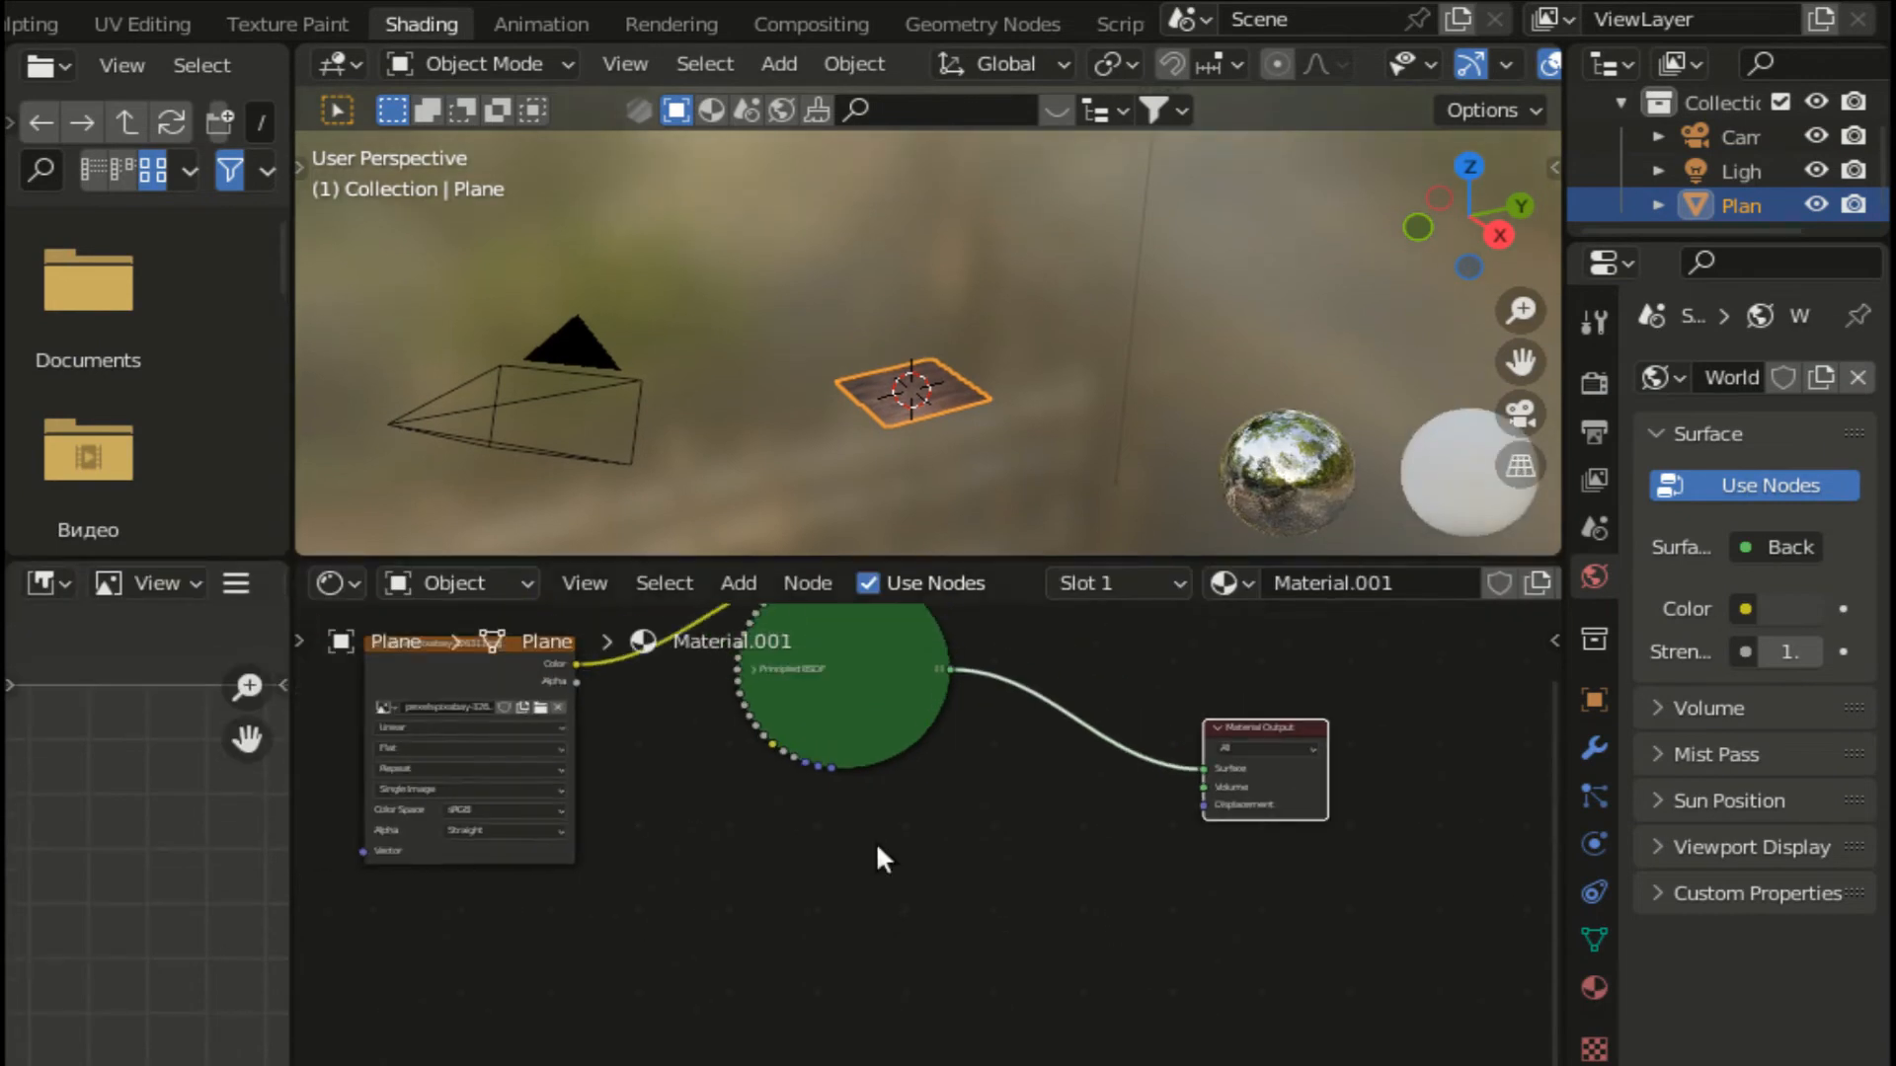
pyautogui.moveTo(962, 649); pyautogui.dragTo(462, 986)
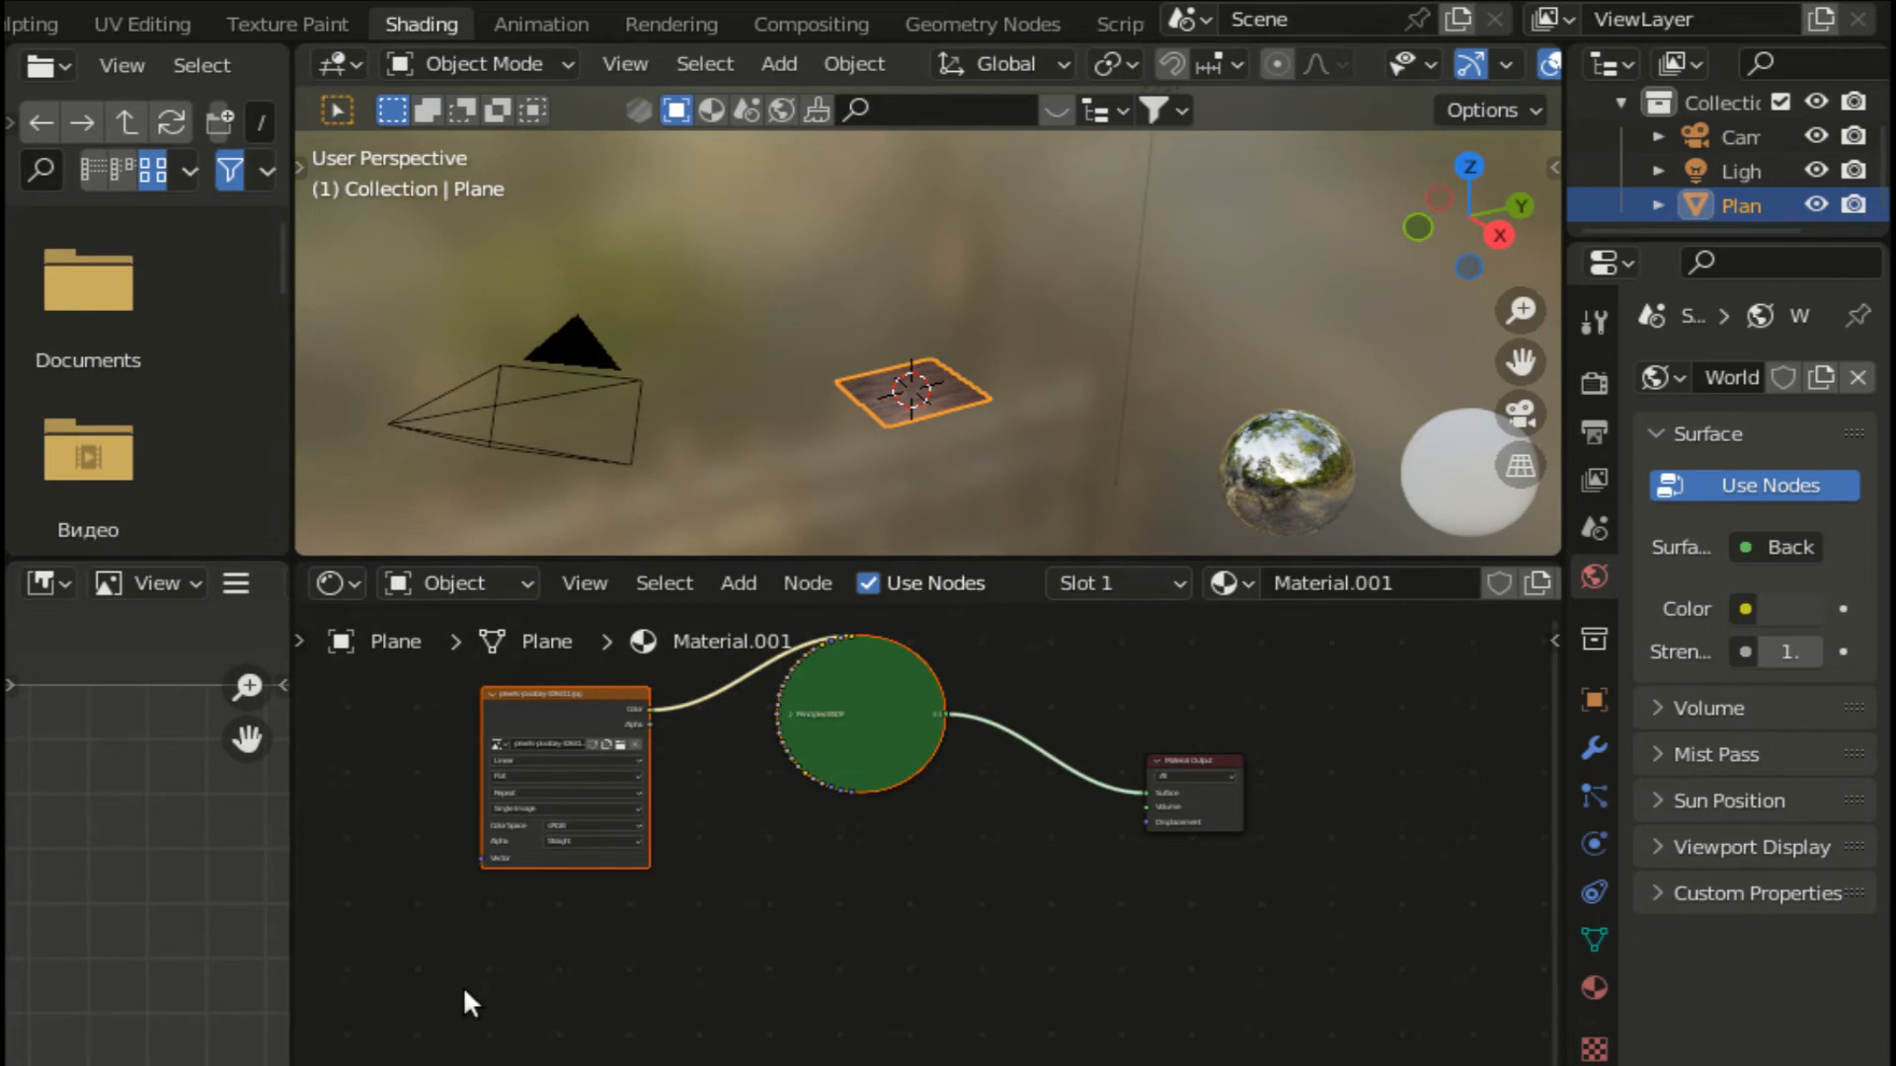
pyautogui.press('g')
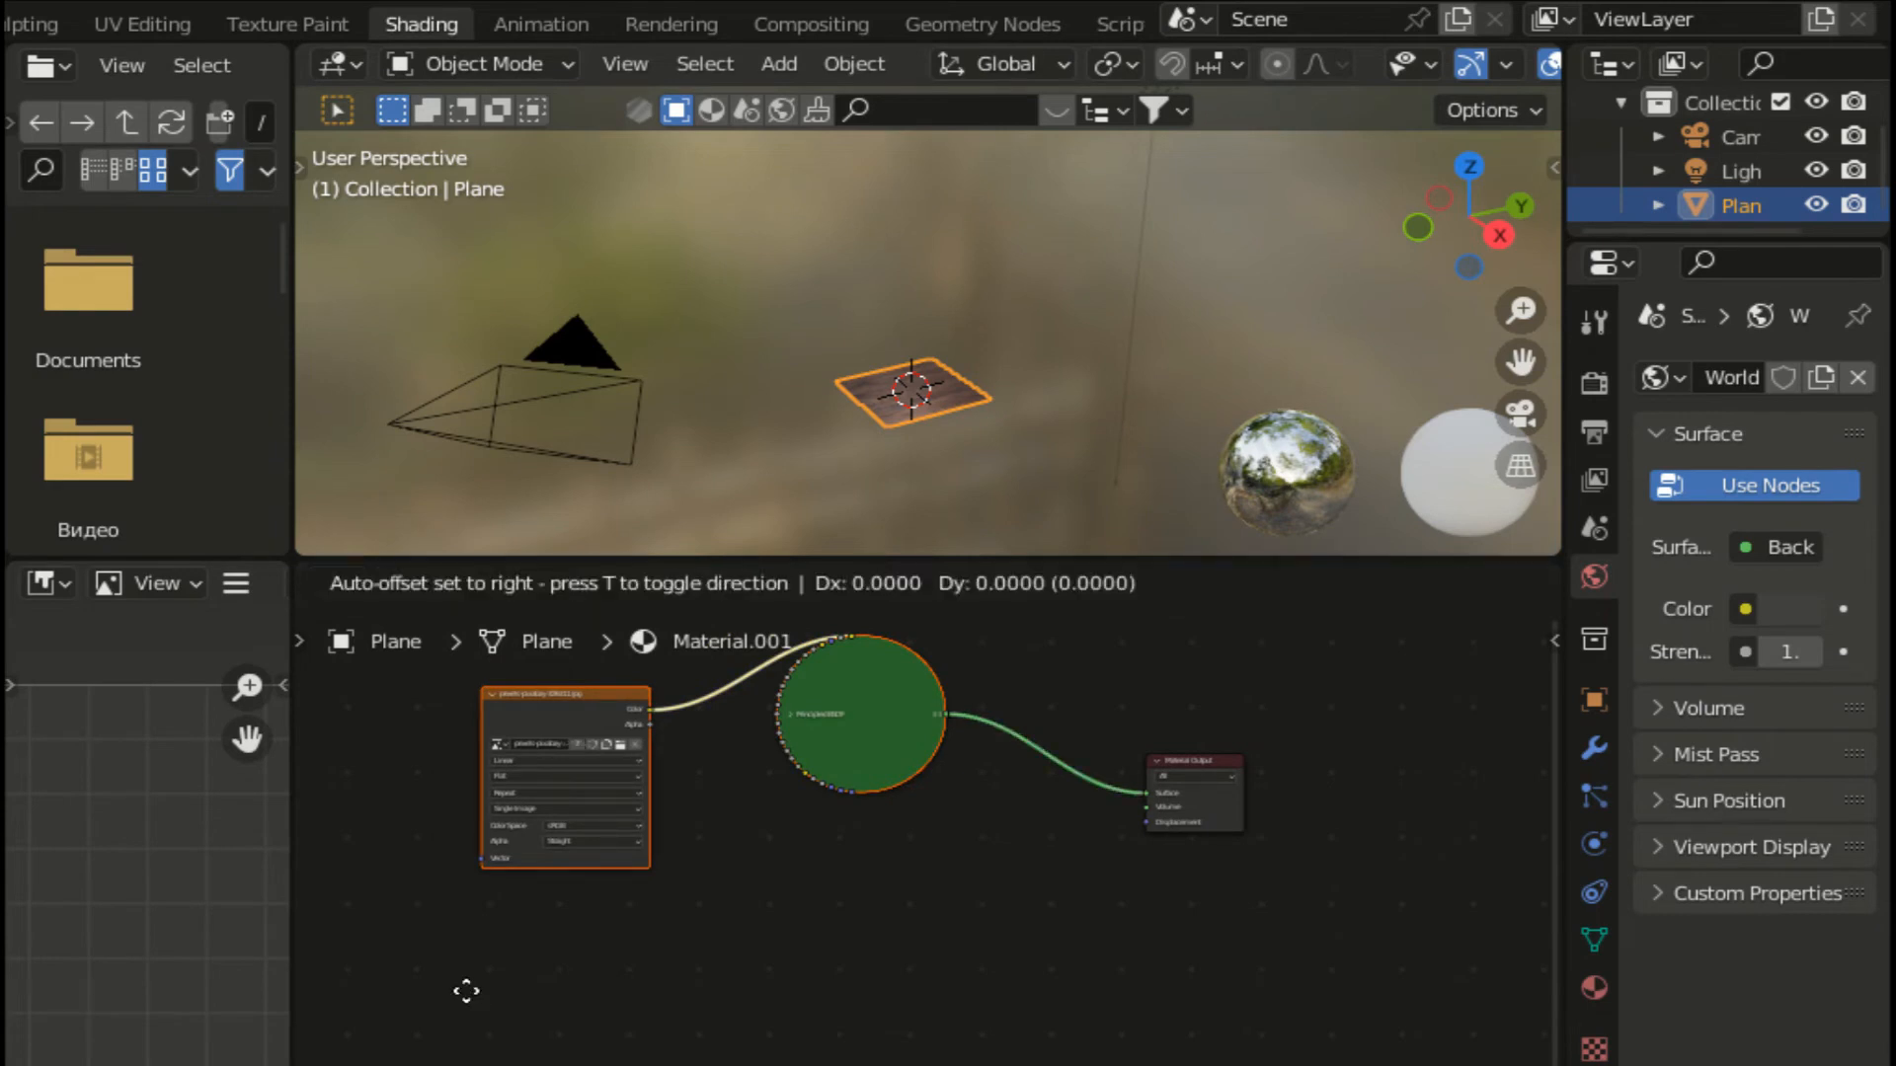
pyautogui.click(513, 974)
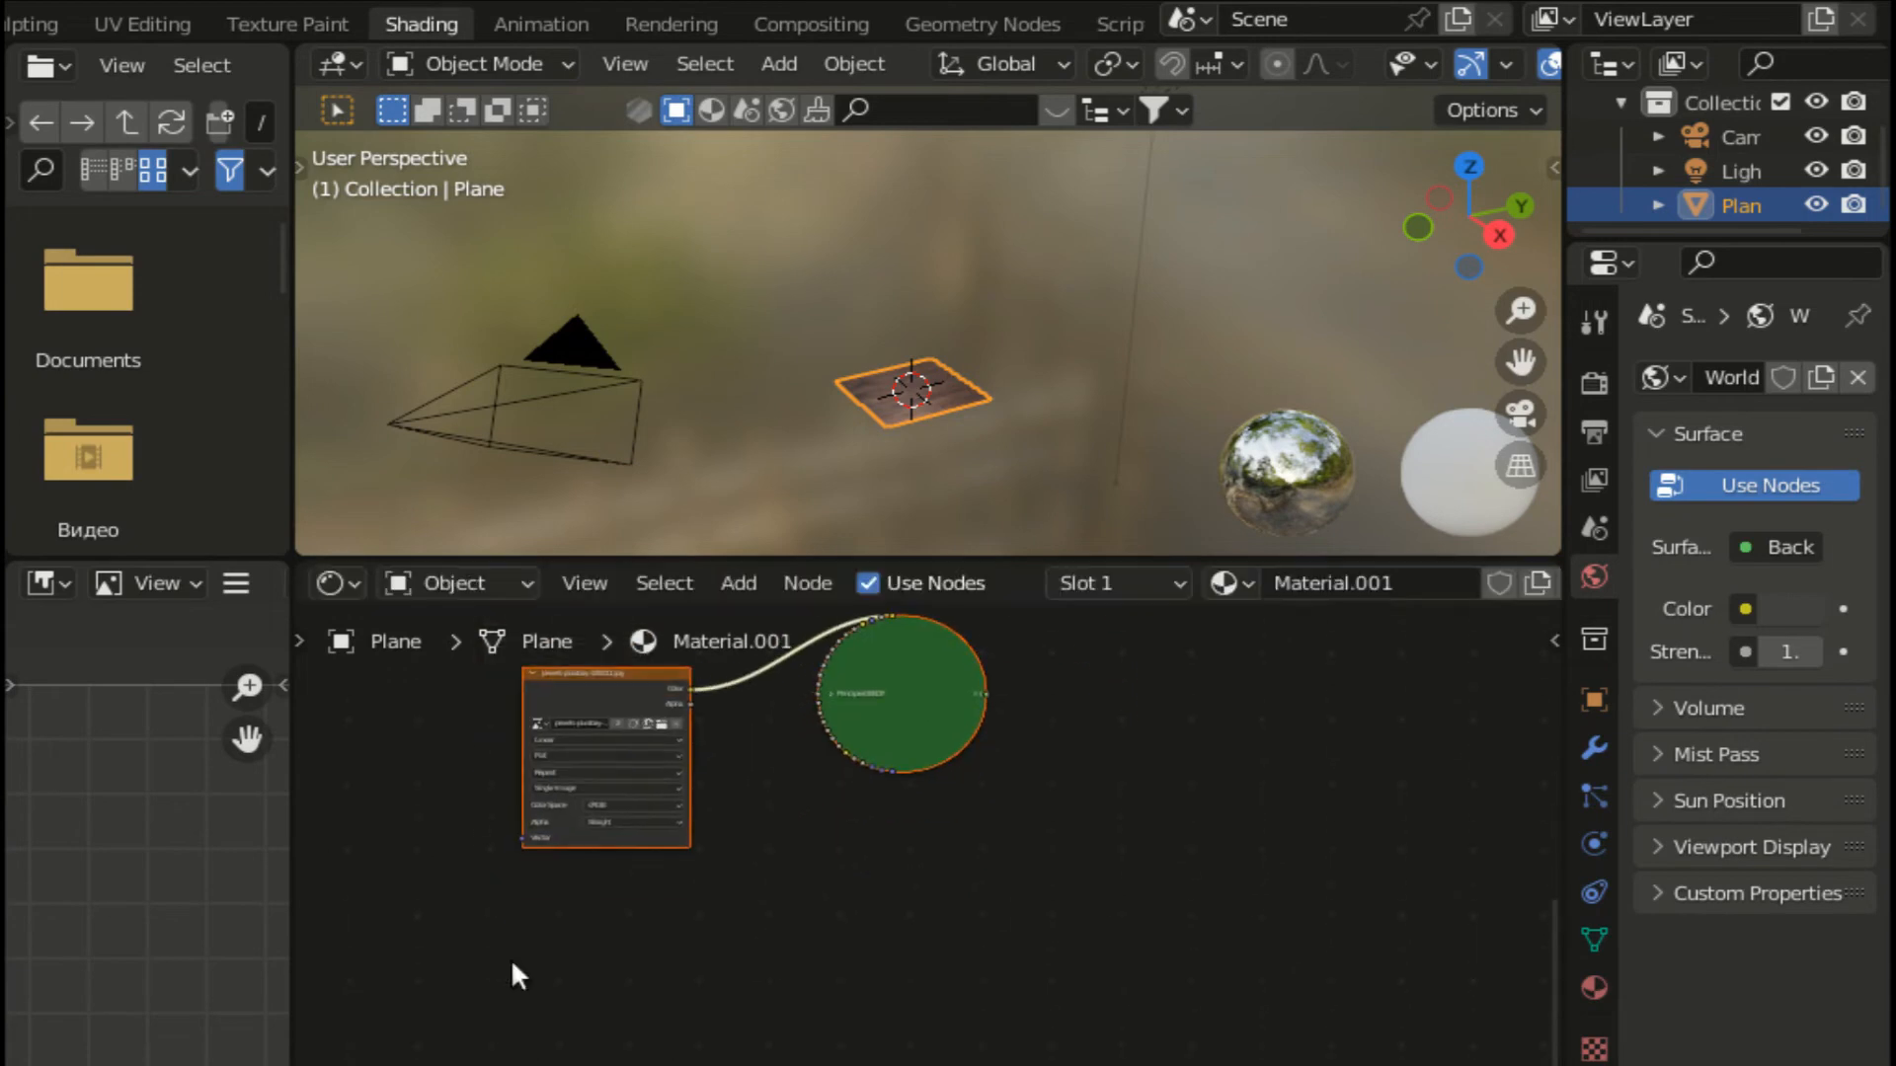
pyautogui.scroll(-3, 1210, 1017)
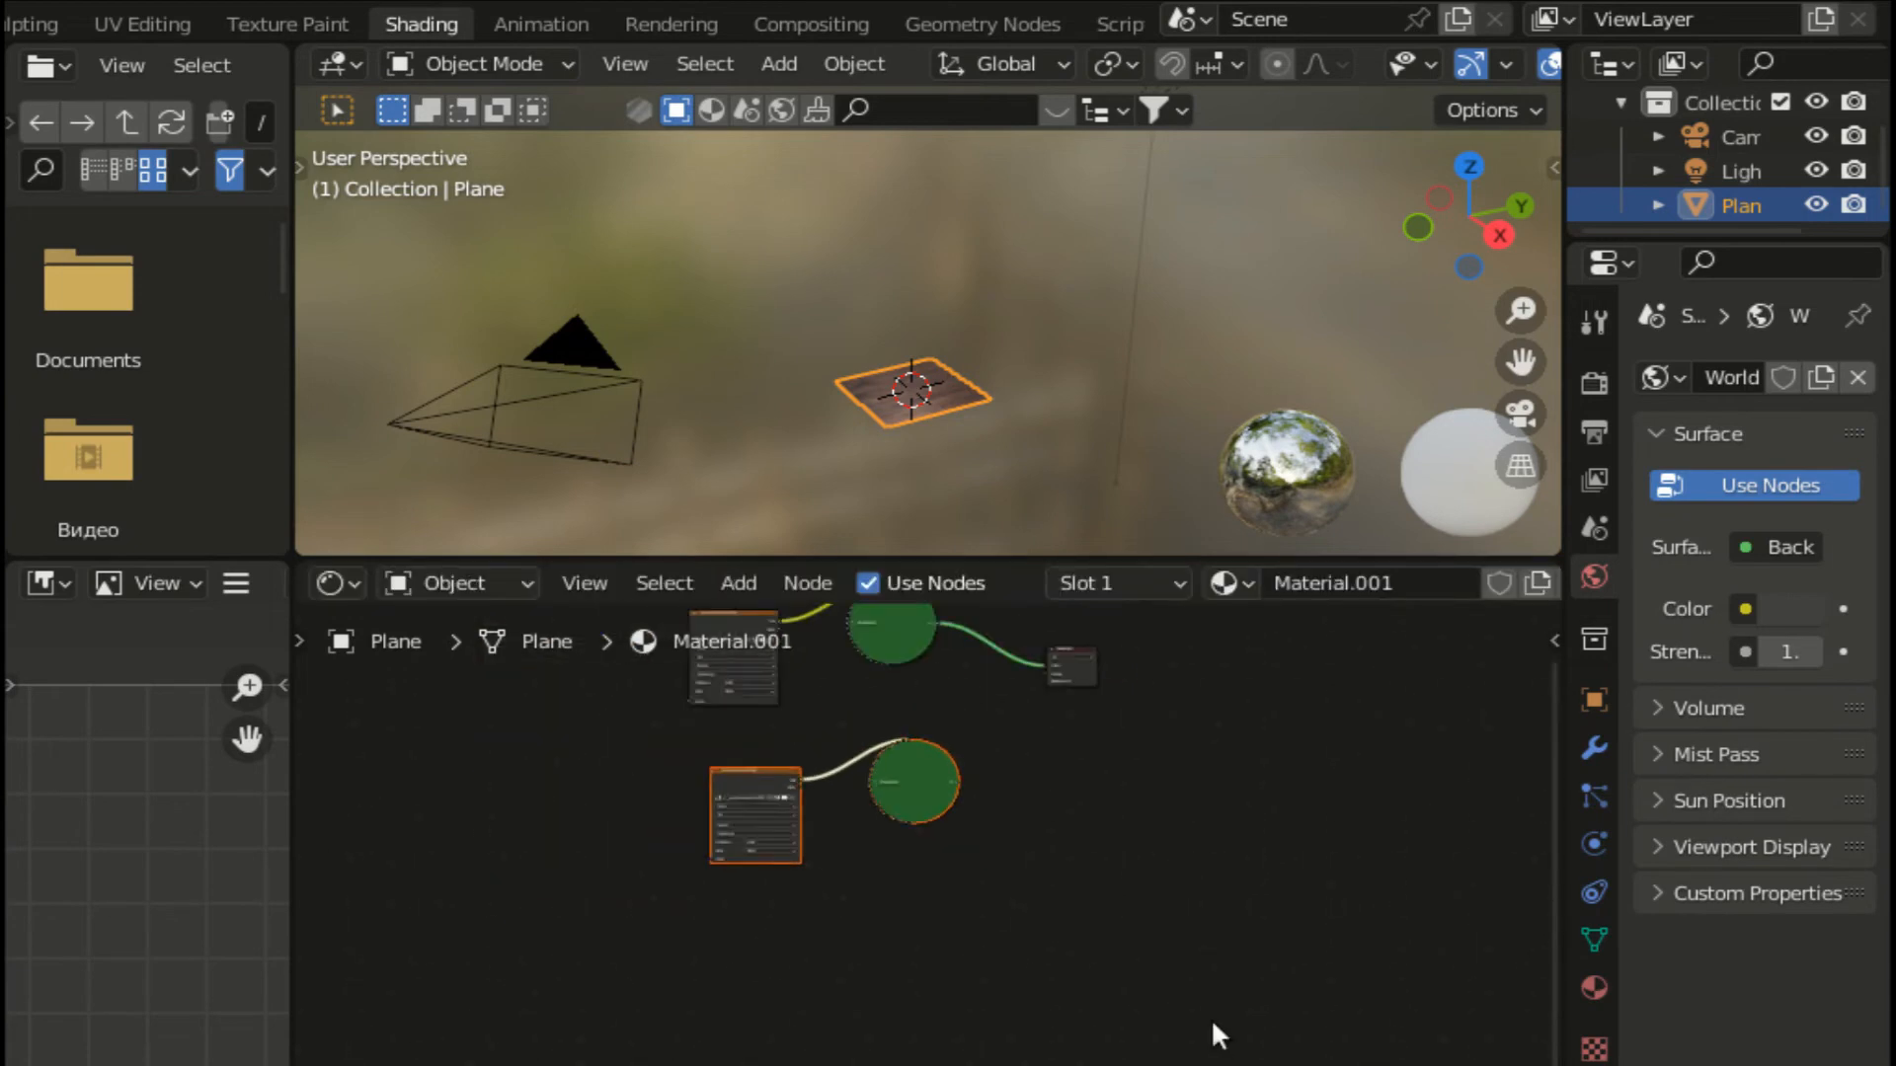
pyautogui.scroll(-1, 1211, 1017)
pyautogui.moveTo(1553, 762); pyautogui.dragTo(1560, 638)
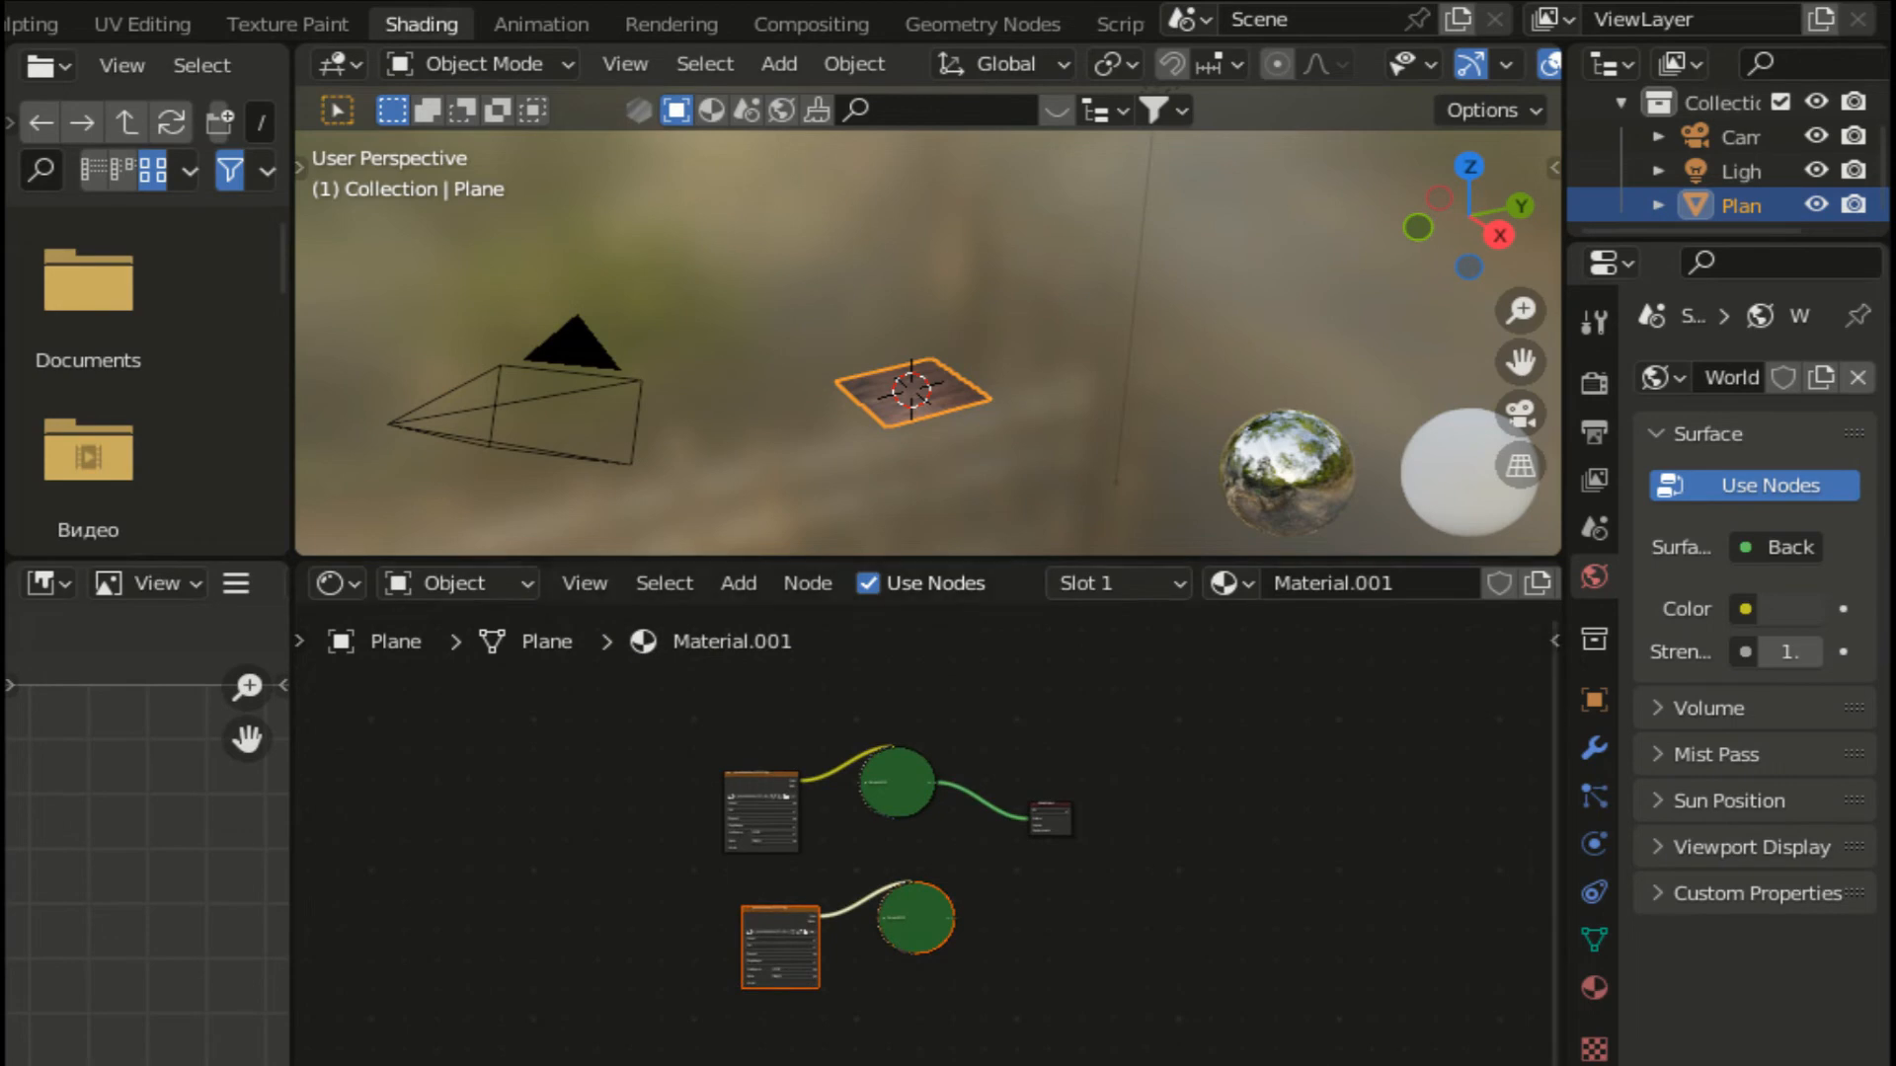
# Step: Move the Material Output node farther away from the two Principled BSDF nodes
pyautogui.keyDown('ctrl'); pyautogui.hscroll(3, 868, 987); pyautogui.keyUp('ctrl')
pyautogui.scroll(2, 859, 967)
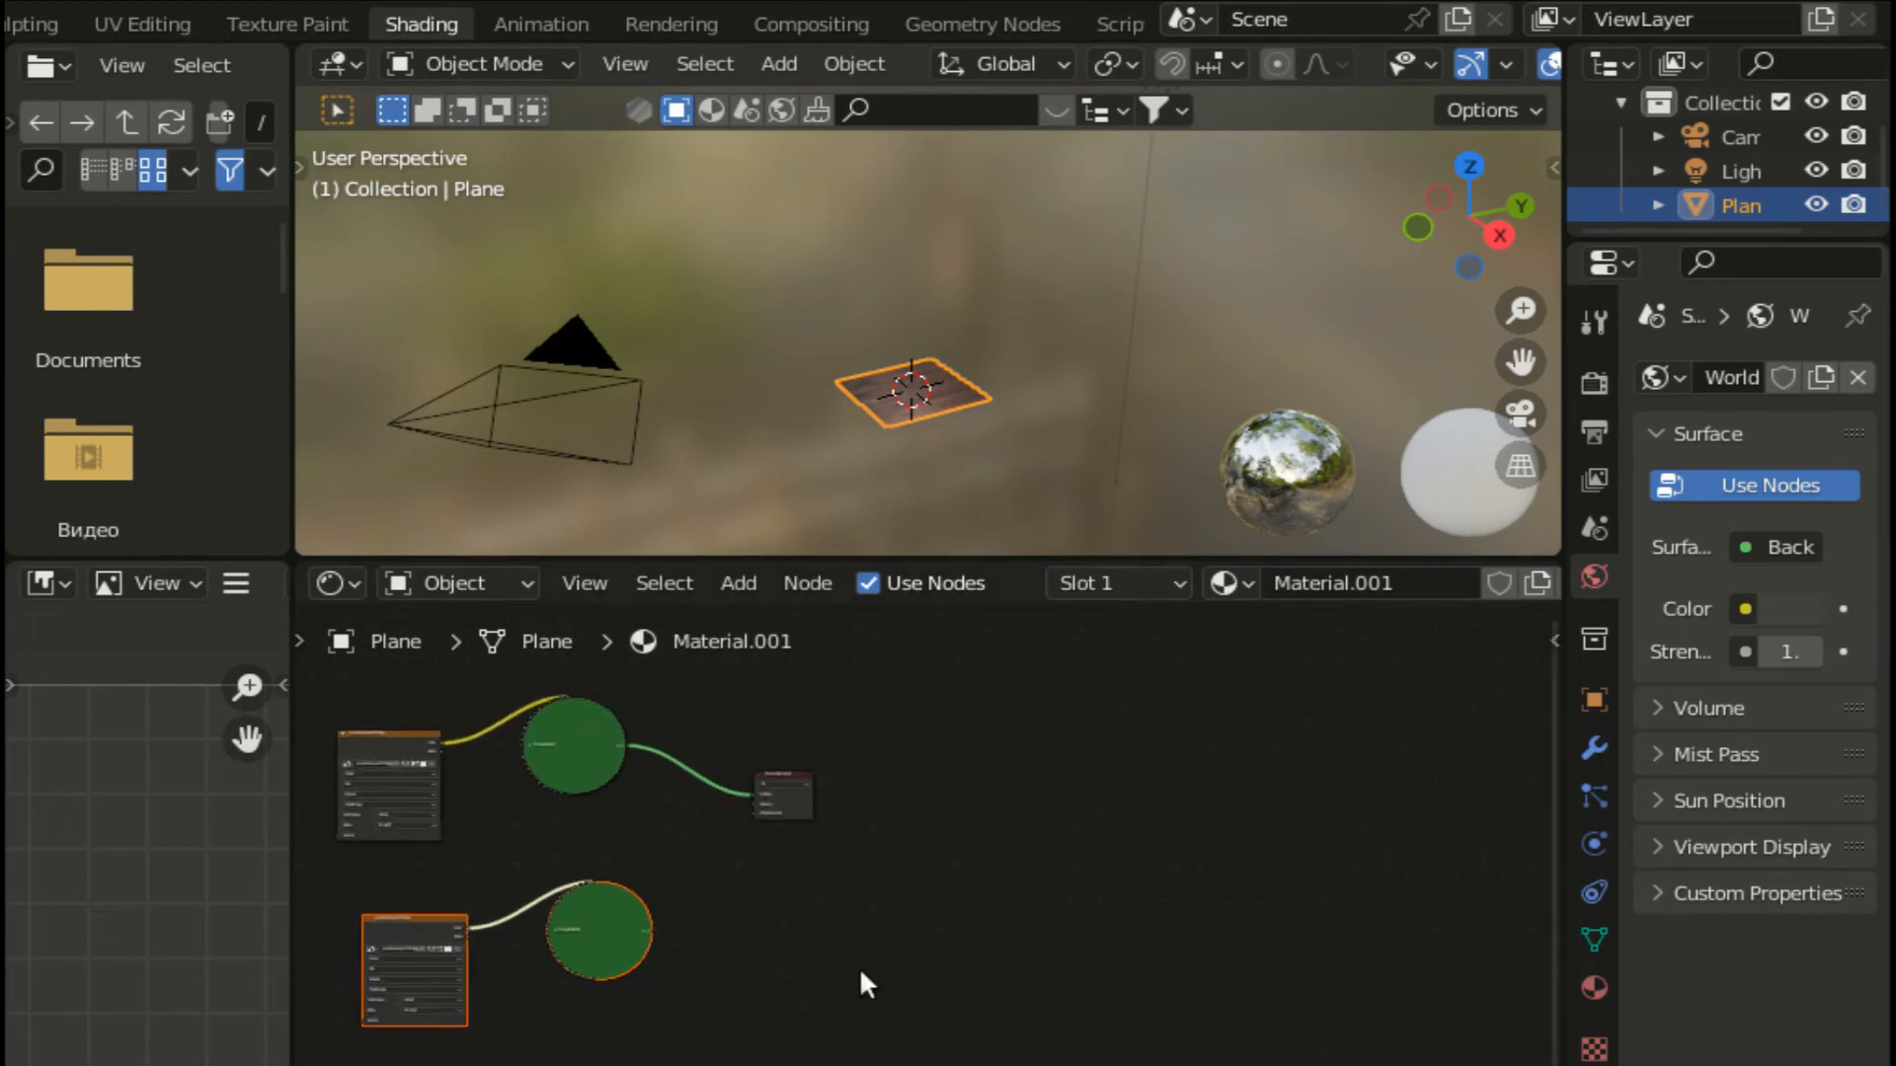
pyautogui.scroll(2, 830, 808)
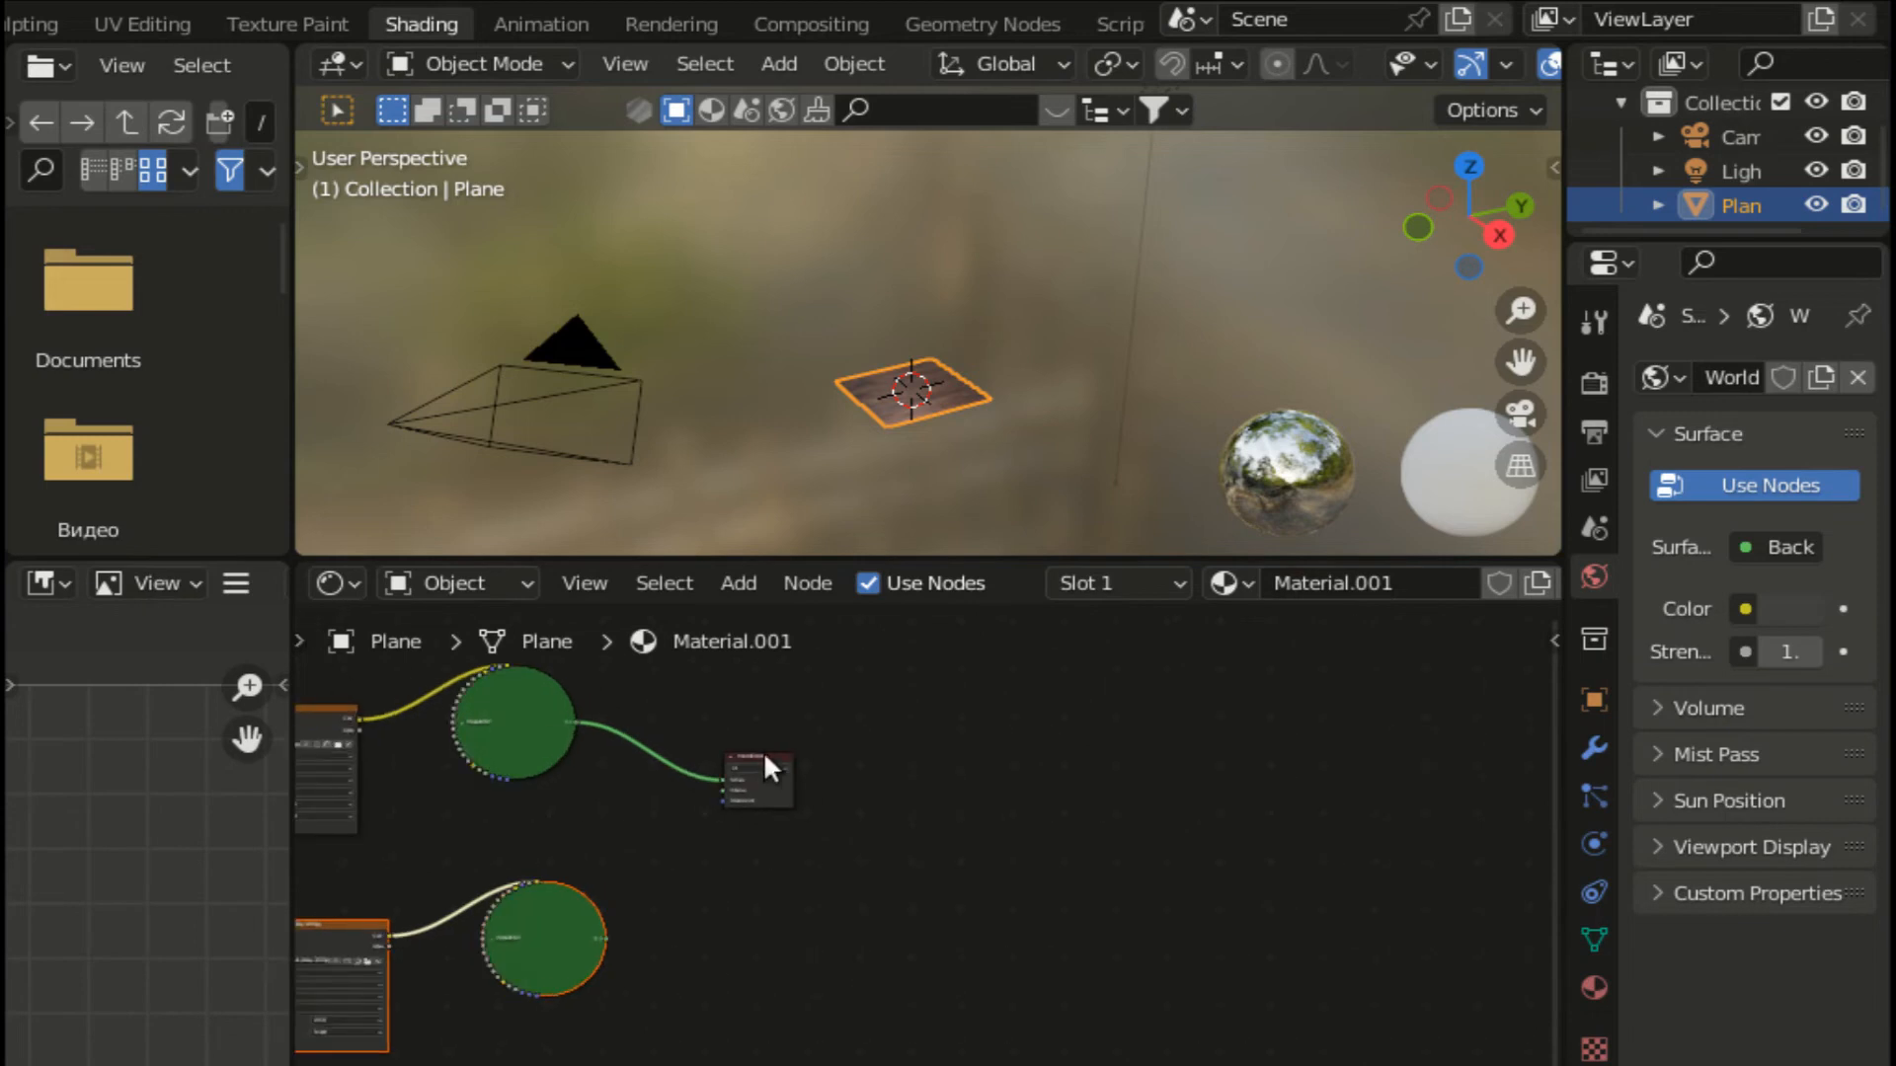
pyautogui.moveTo(762, 751); pyautogui.dragTo(1071, 807)
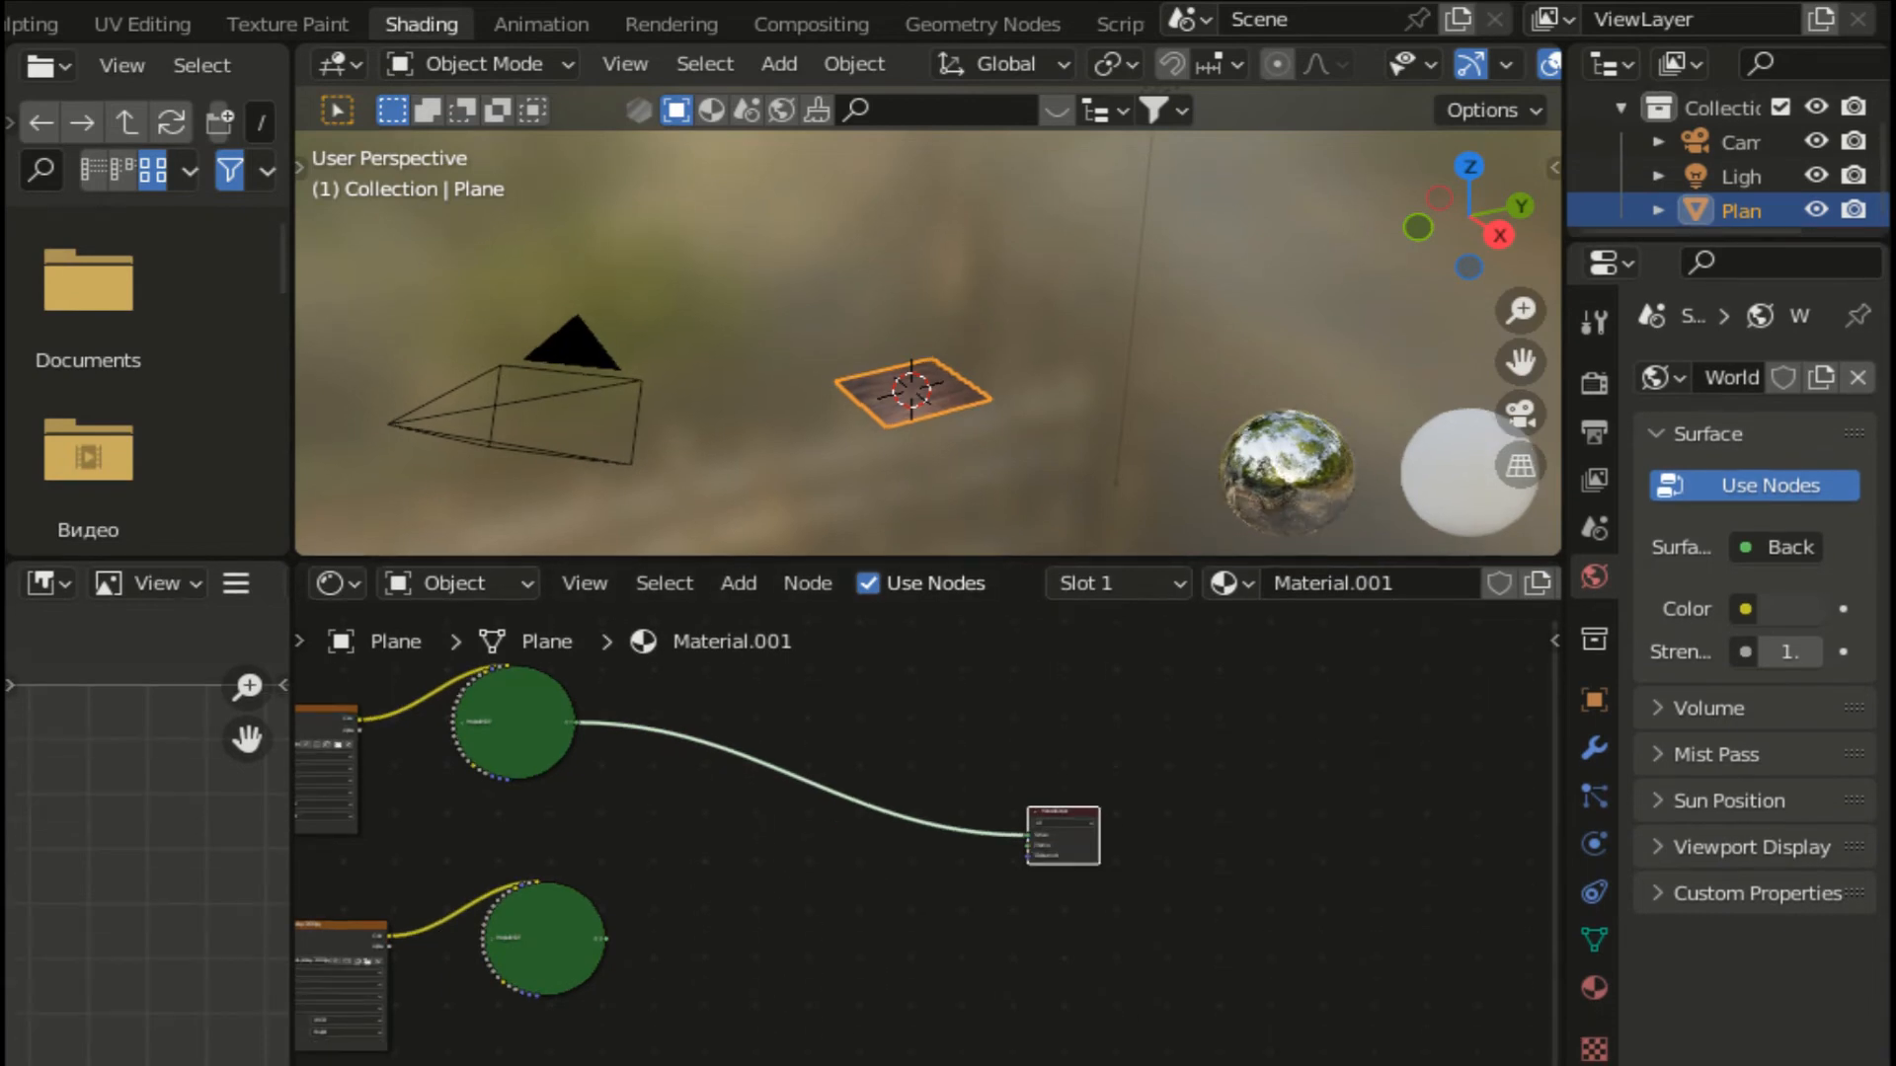
# Step: Load pexels-scott-webb-1029604.jpg from the Desktop folder into the duplicated Image Texture node
pyautogui.moveTo(330, 993); pyautogui.dragTo(670, 993, button='middle')
pyautogui.scroll(5, 669, 993)
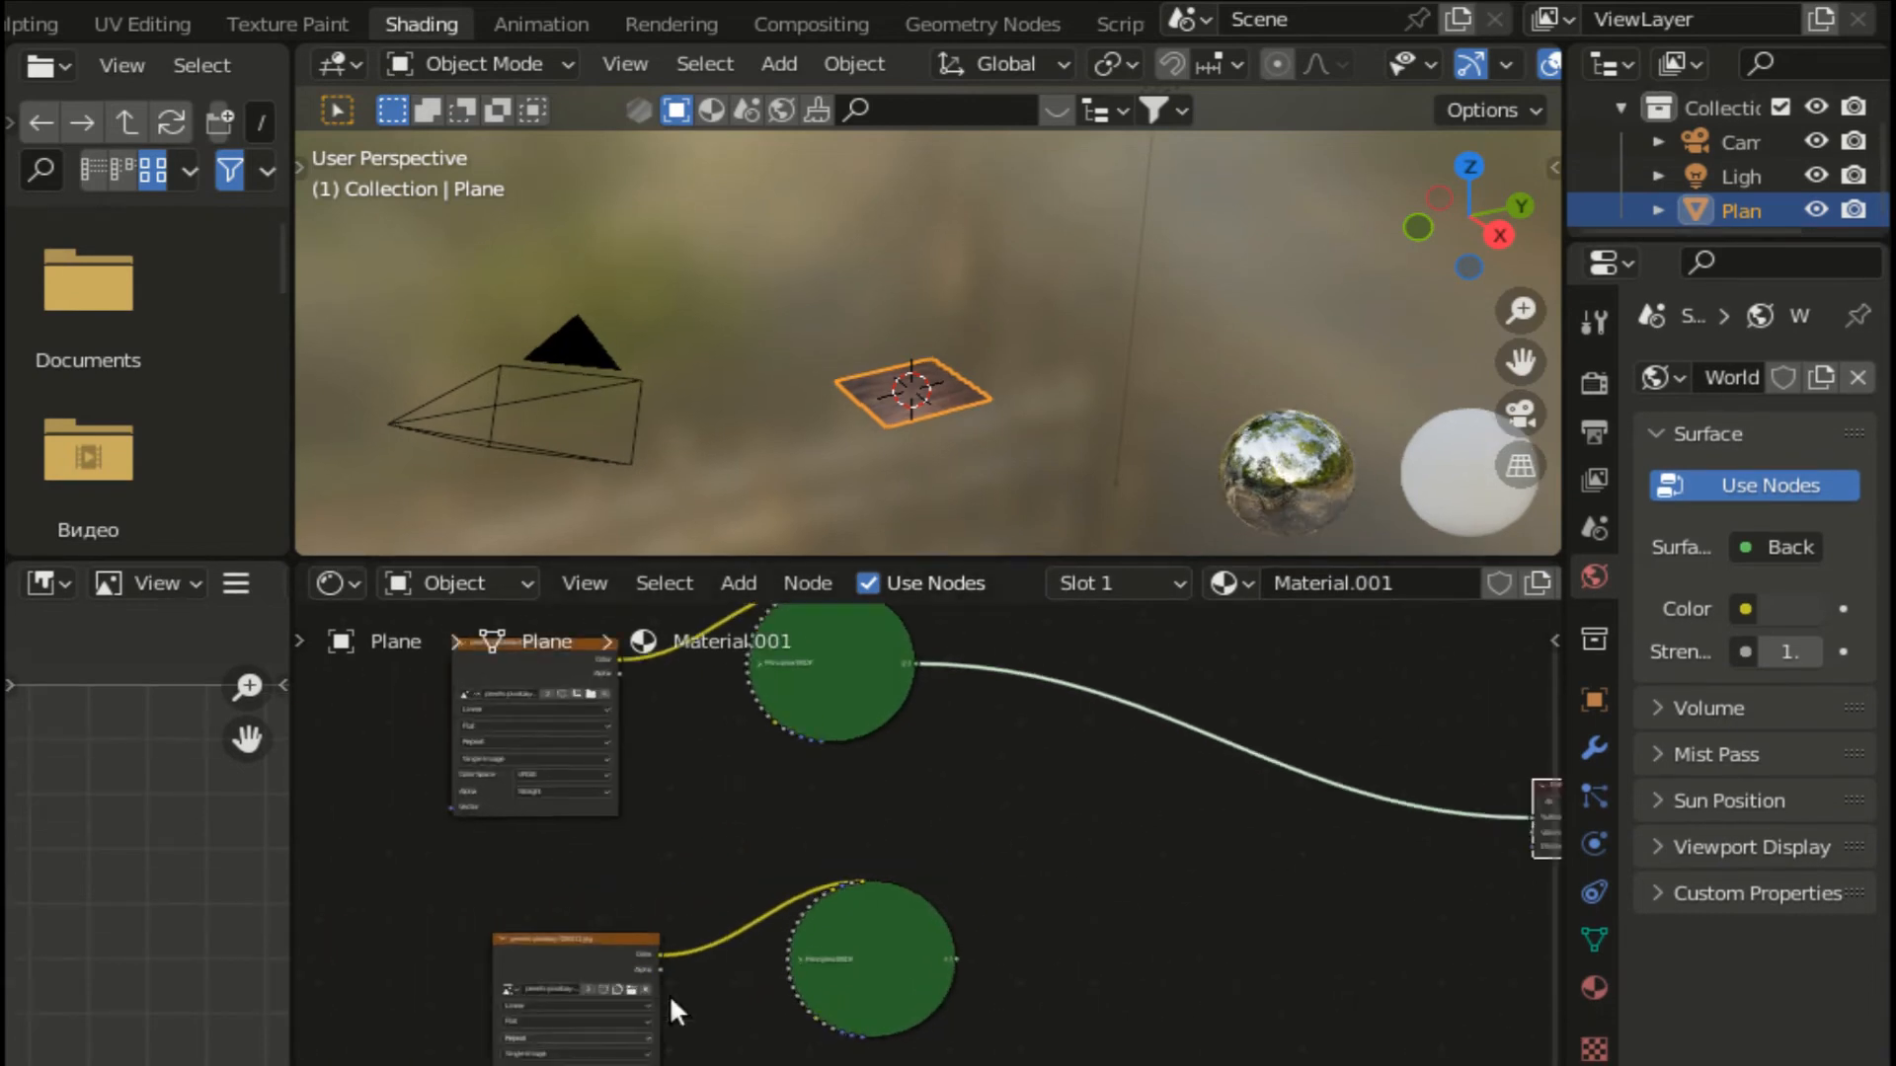
pyautogui.scroll(2, 619, 1027)
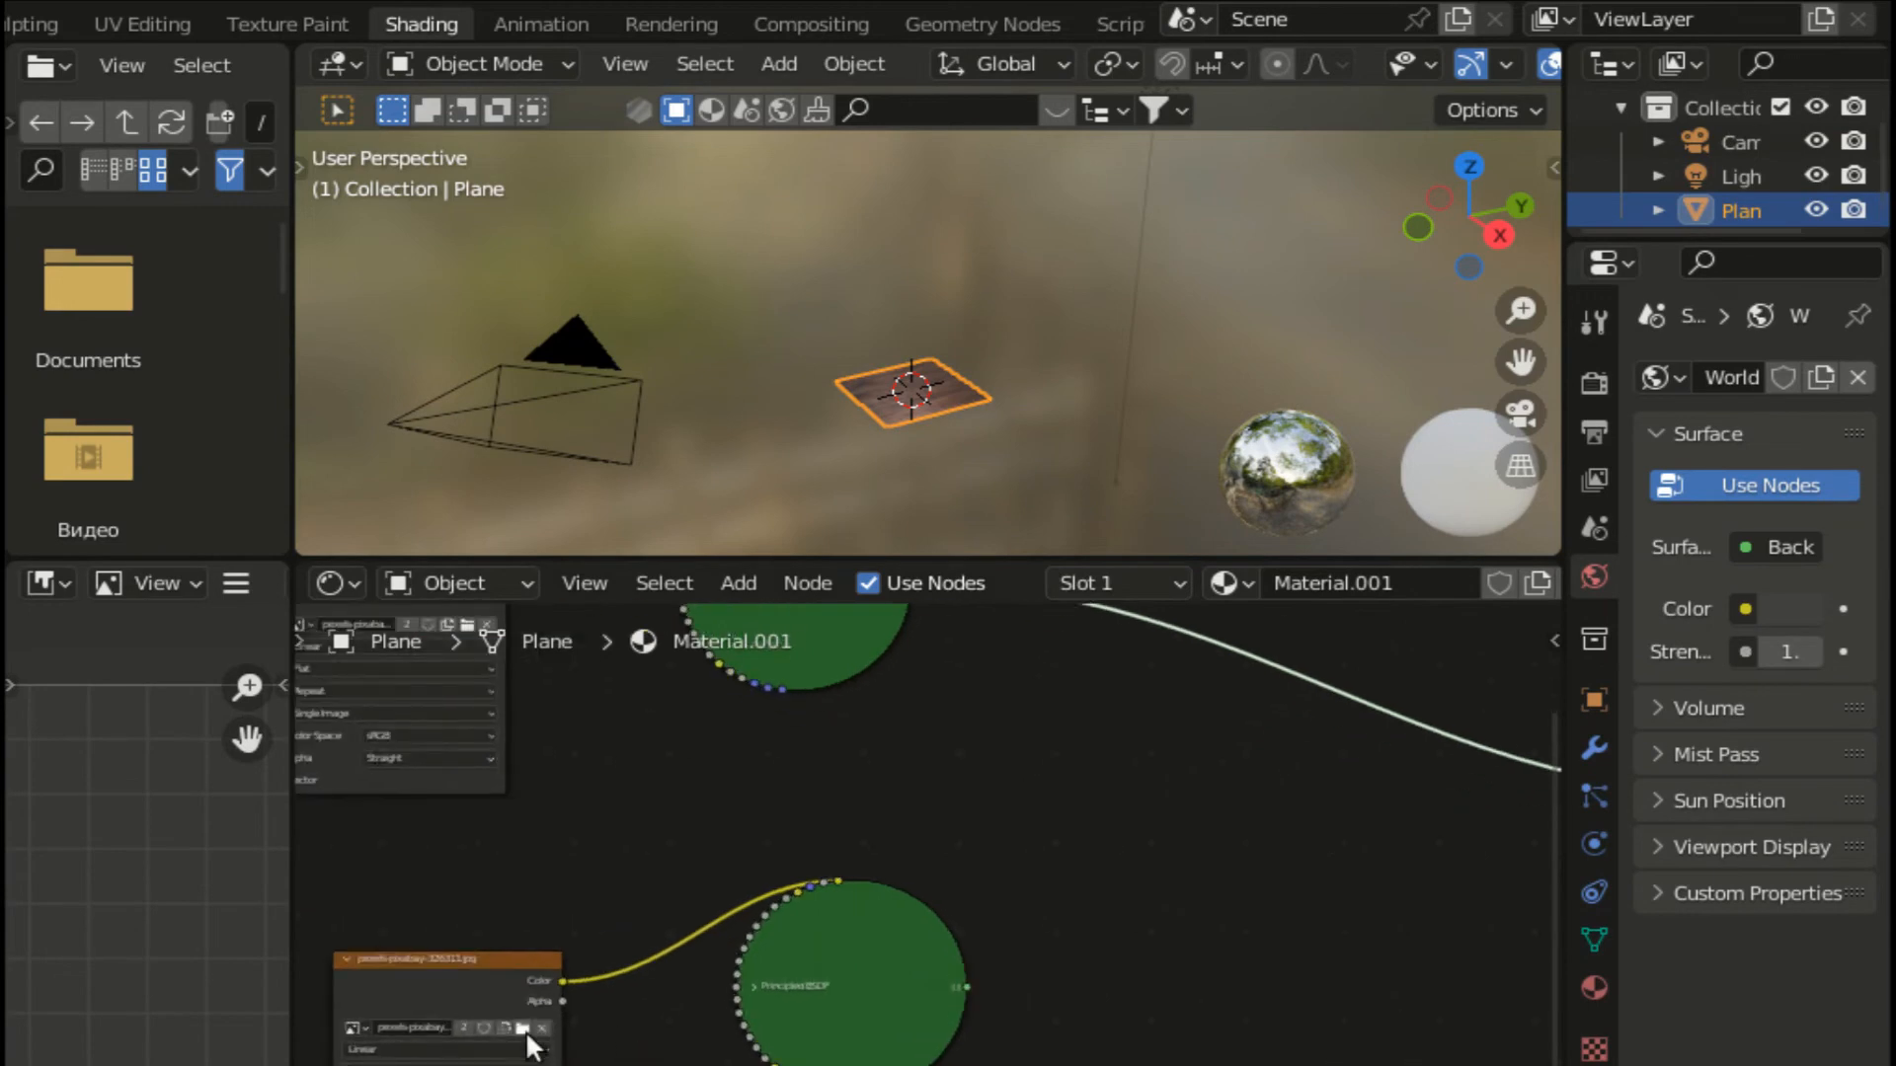
pyautogui.click(526, 1033)
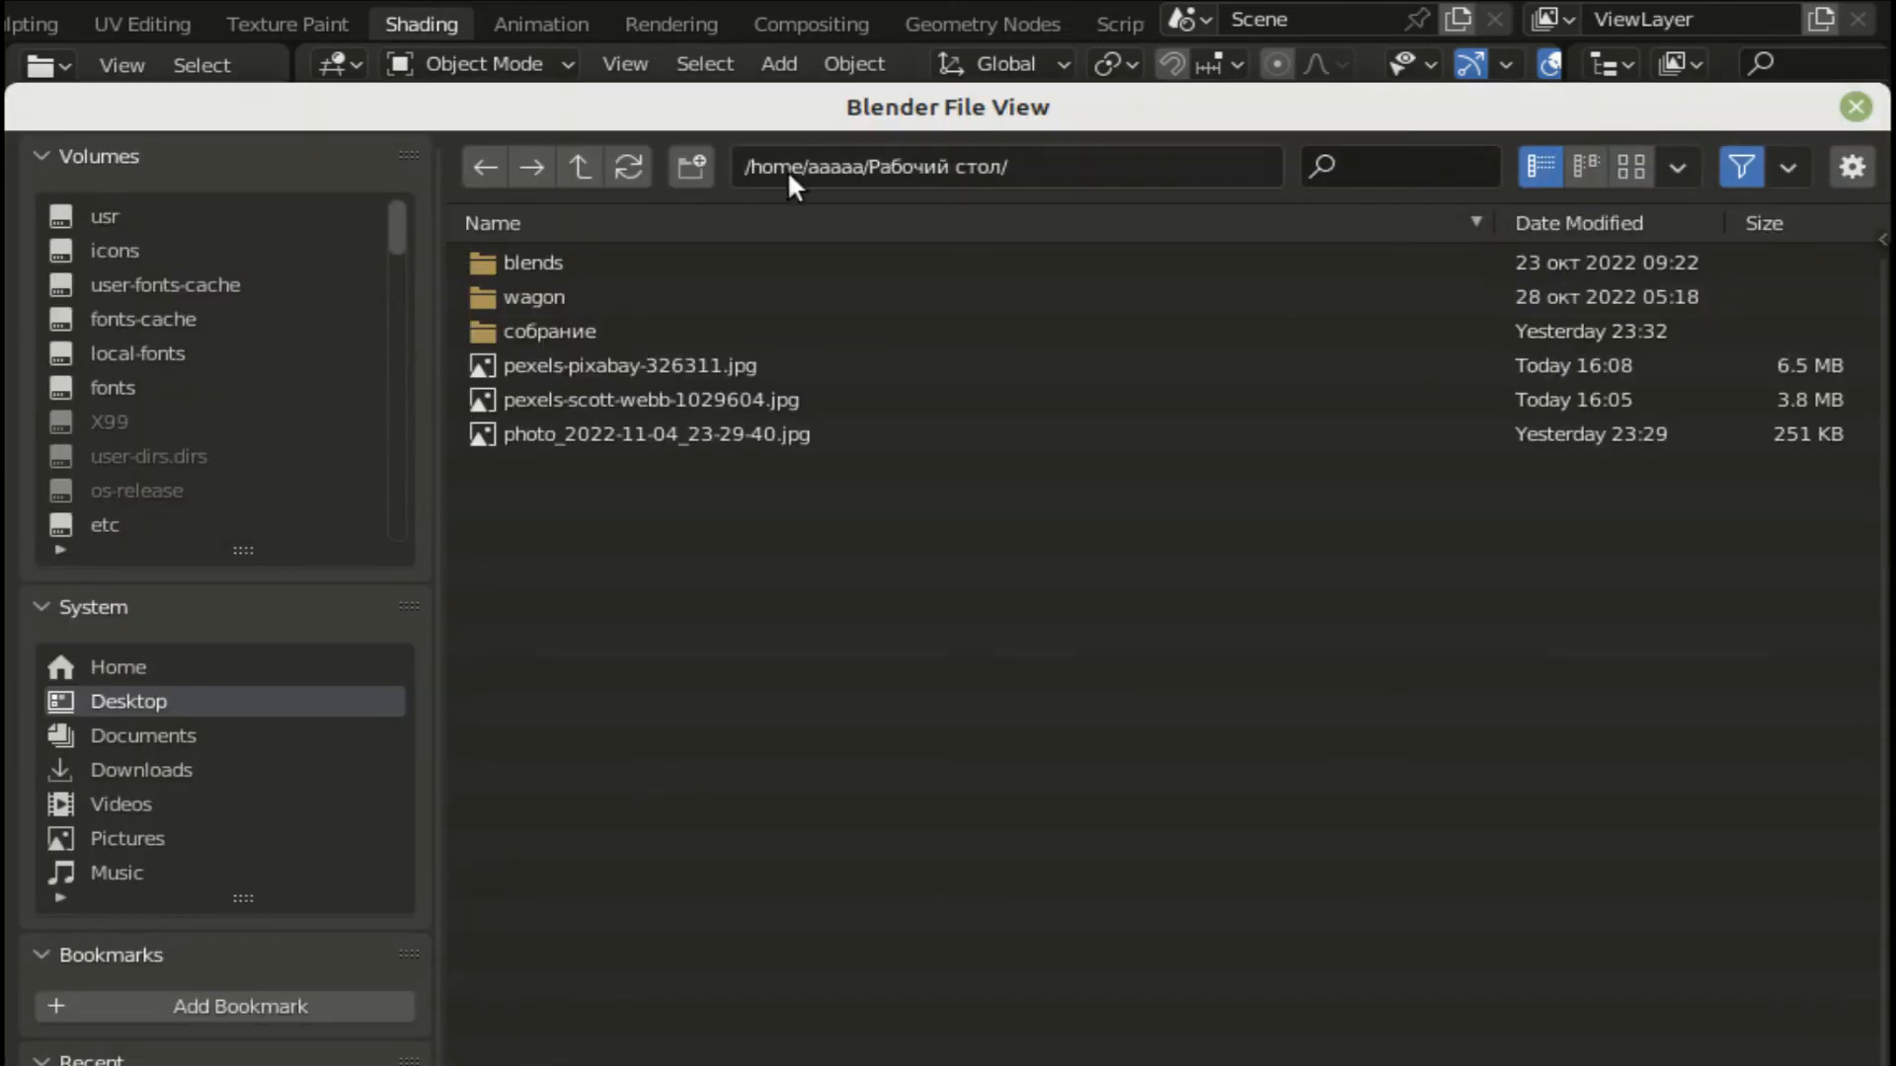
pyautogui.click(751, 397)
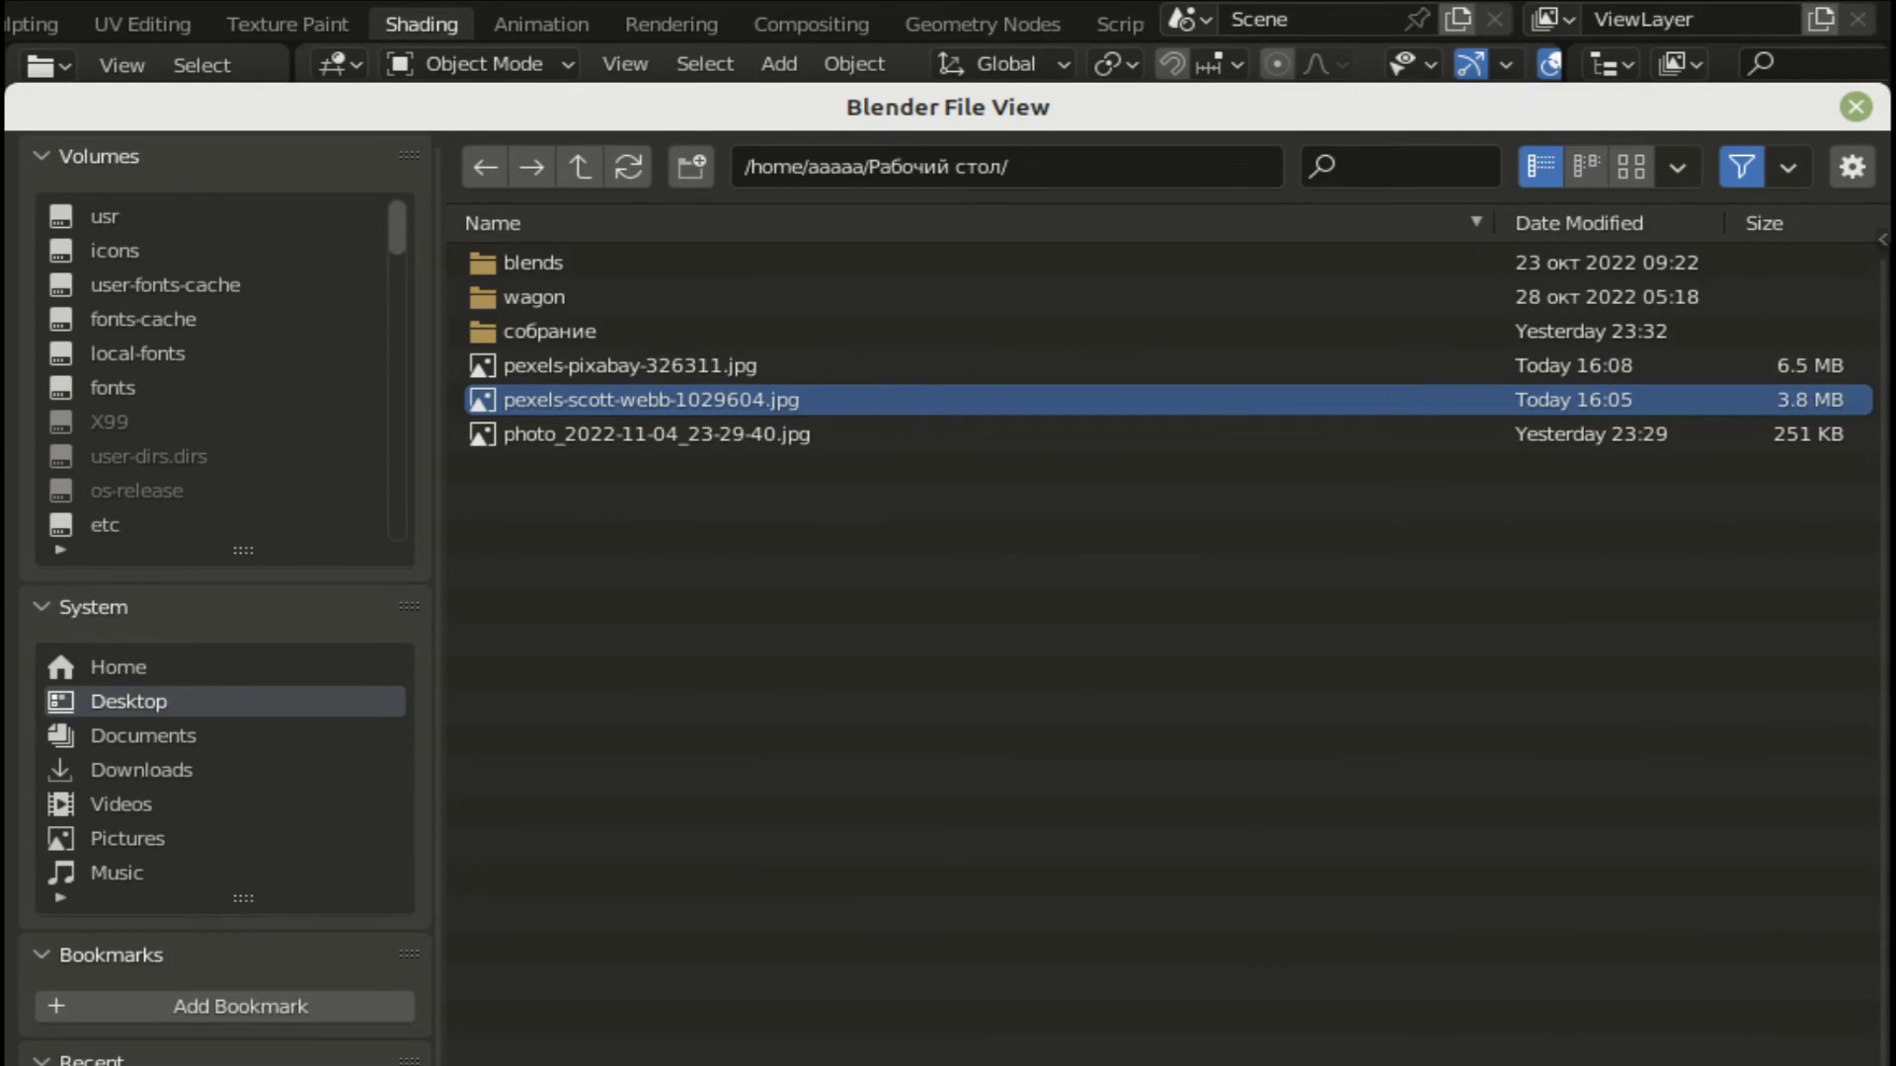
pyautogui.click(1580, 1064)
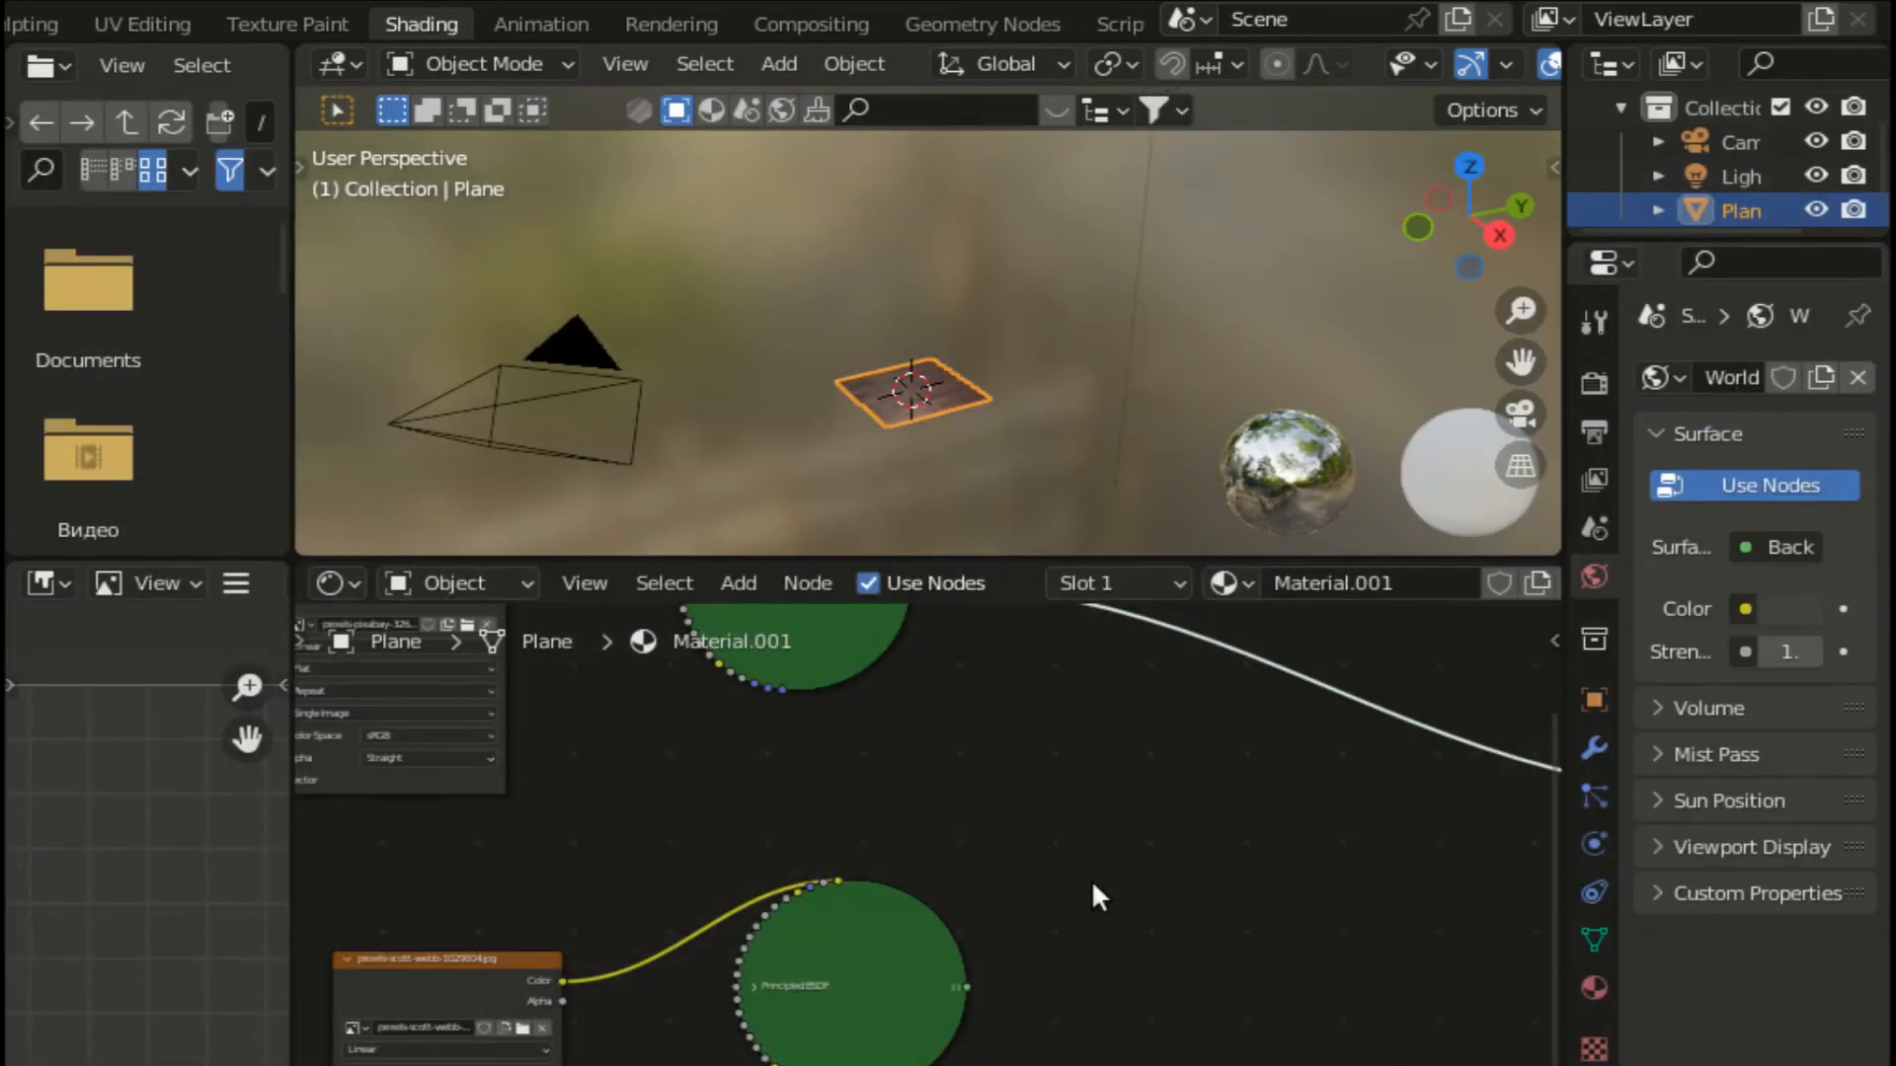
# Step: Connect the duplicated Principled BSDF to the Material Output's Surface input and check the texture on the plane
pyautogui.press('Home')
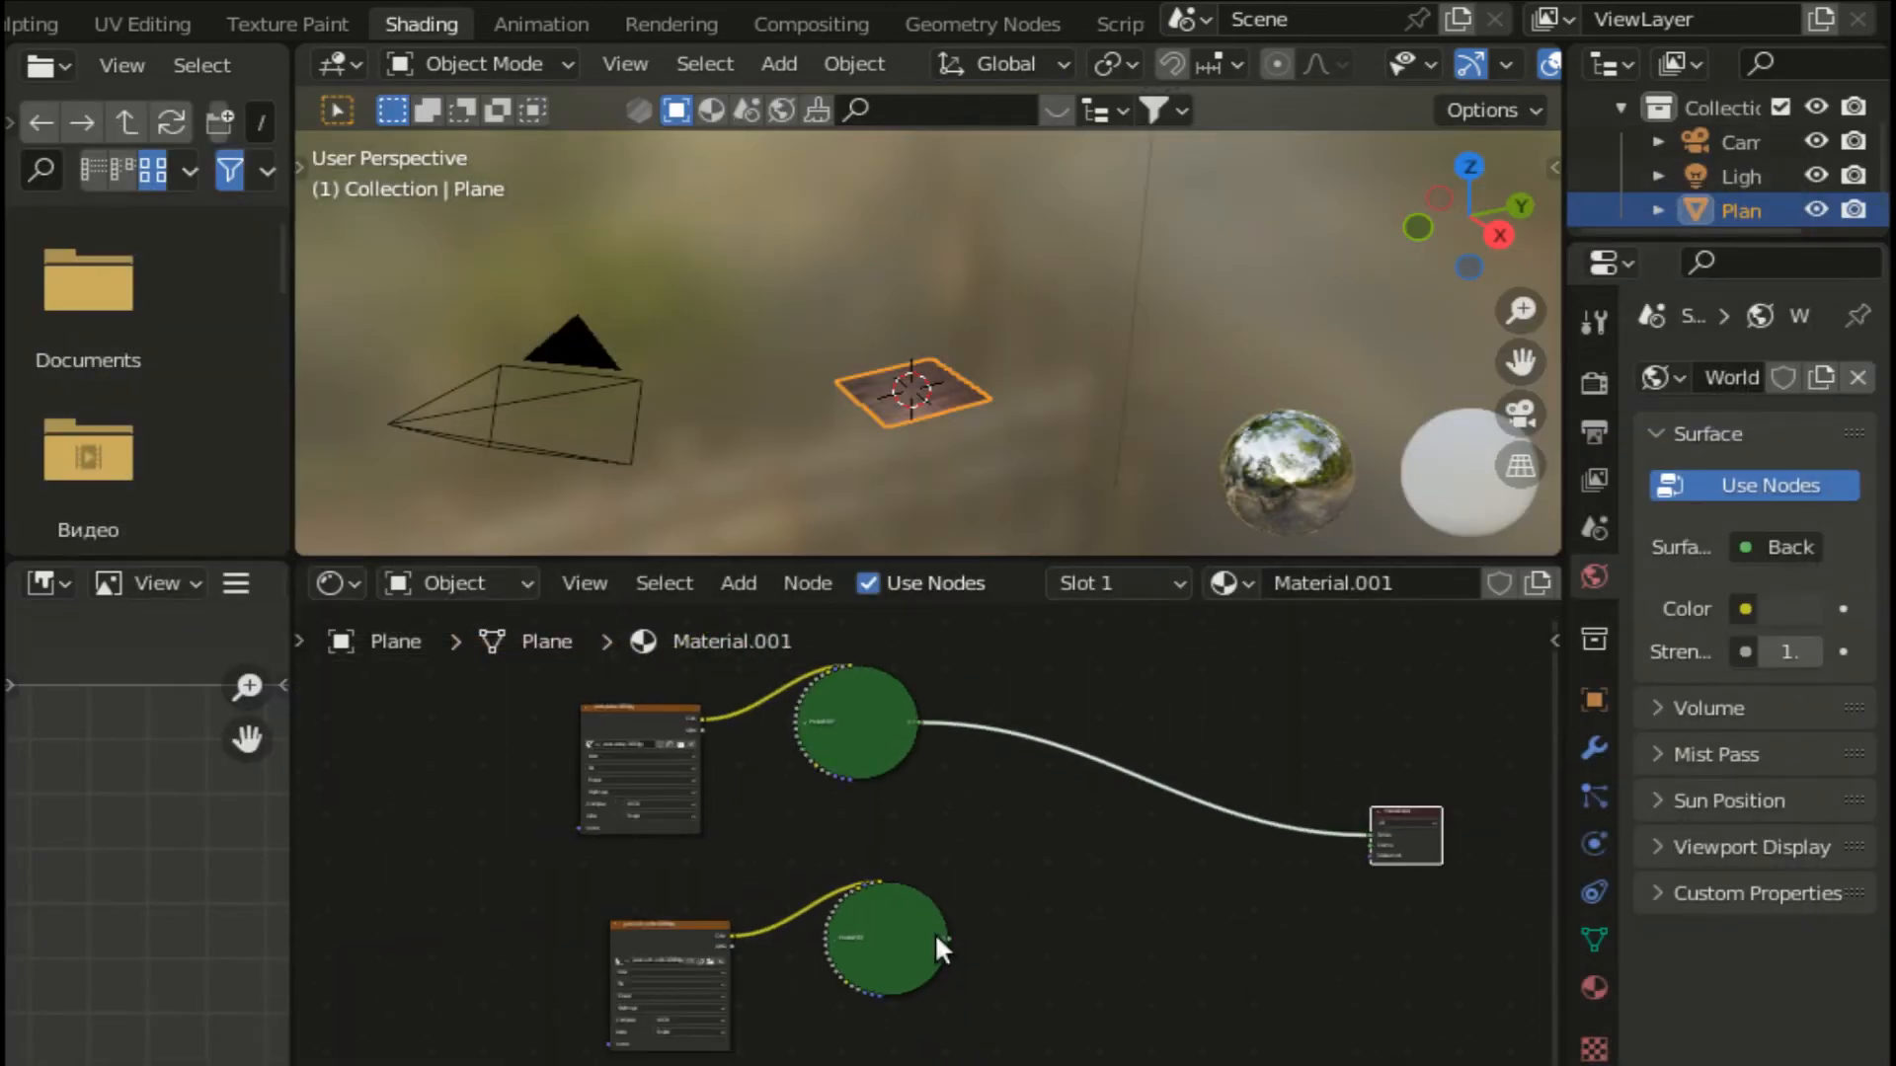
pyautogui.scroll(2, 1000, 940)
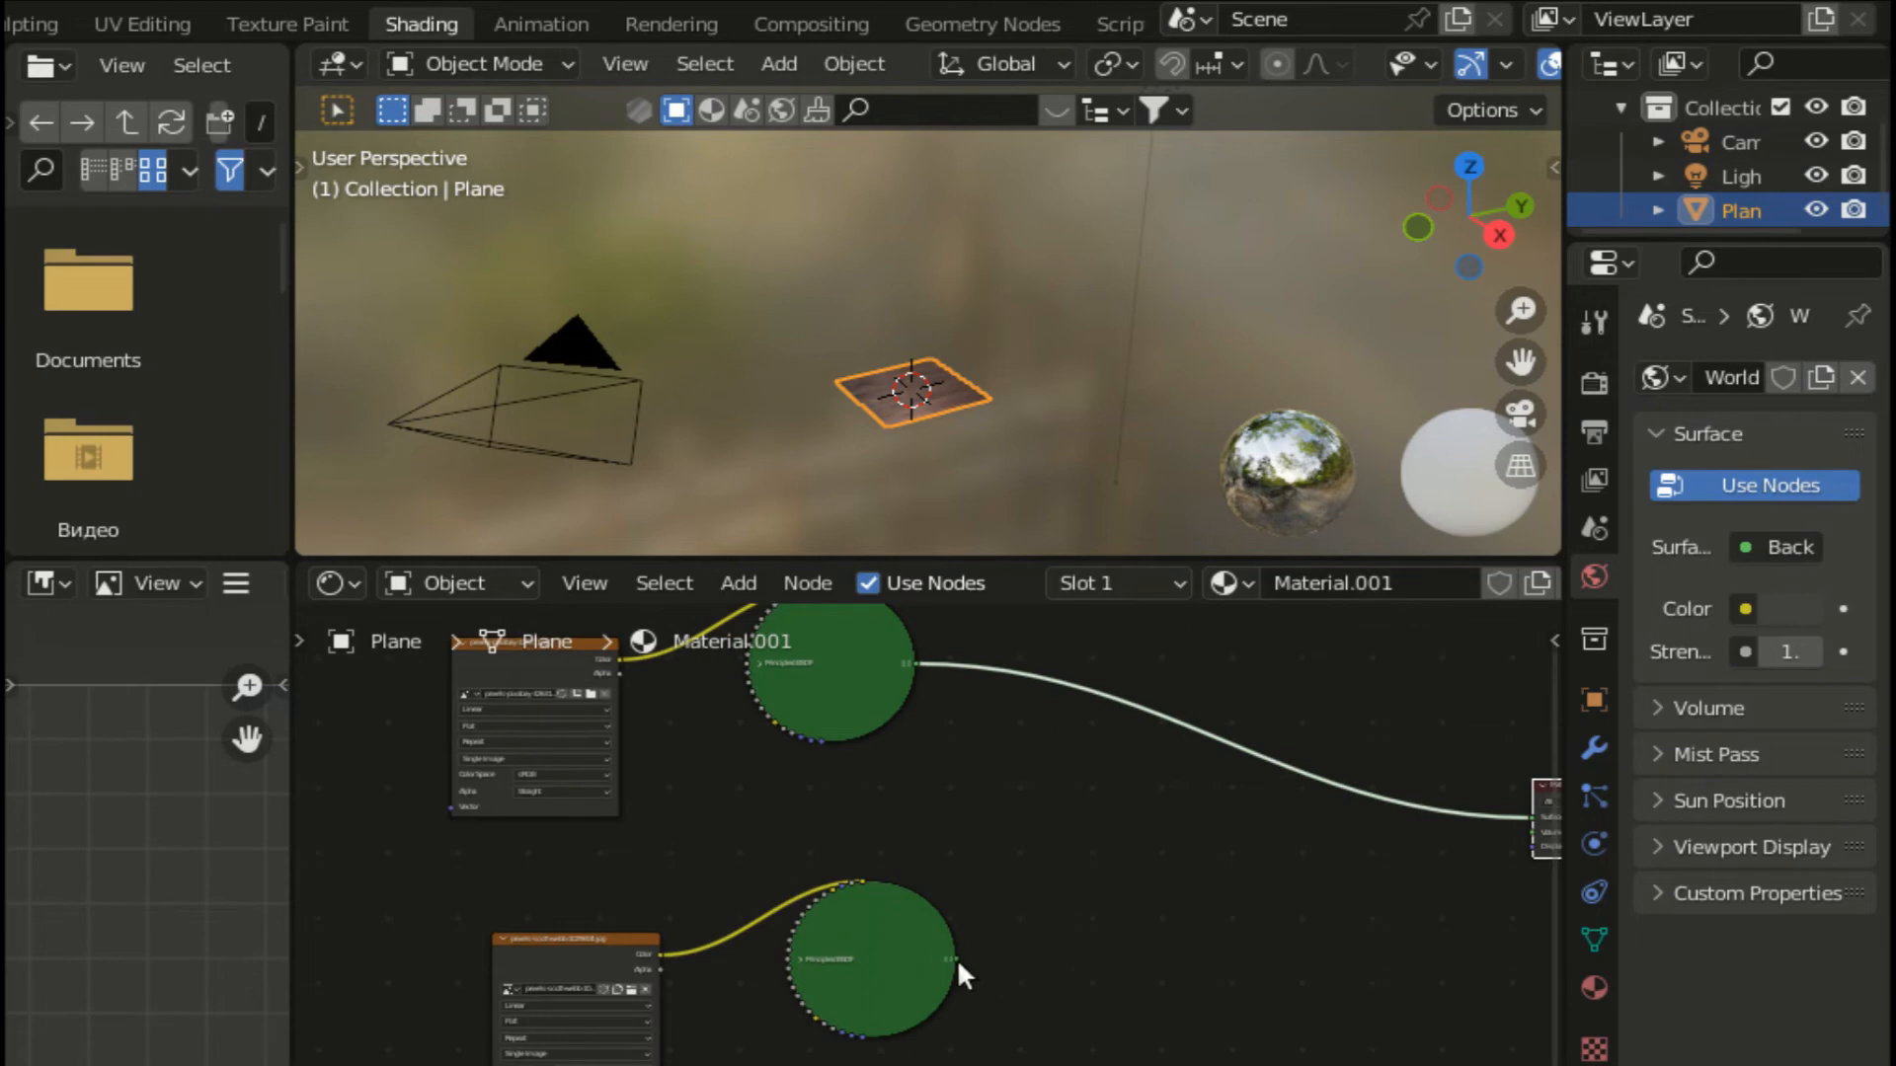
pyautogui.moveTo(963, 960); pyautogui.dragTo(1263, 817)
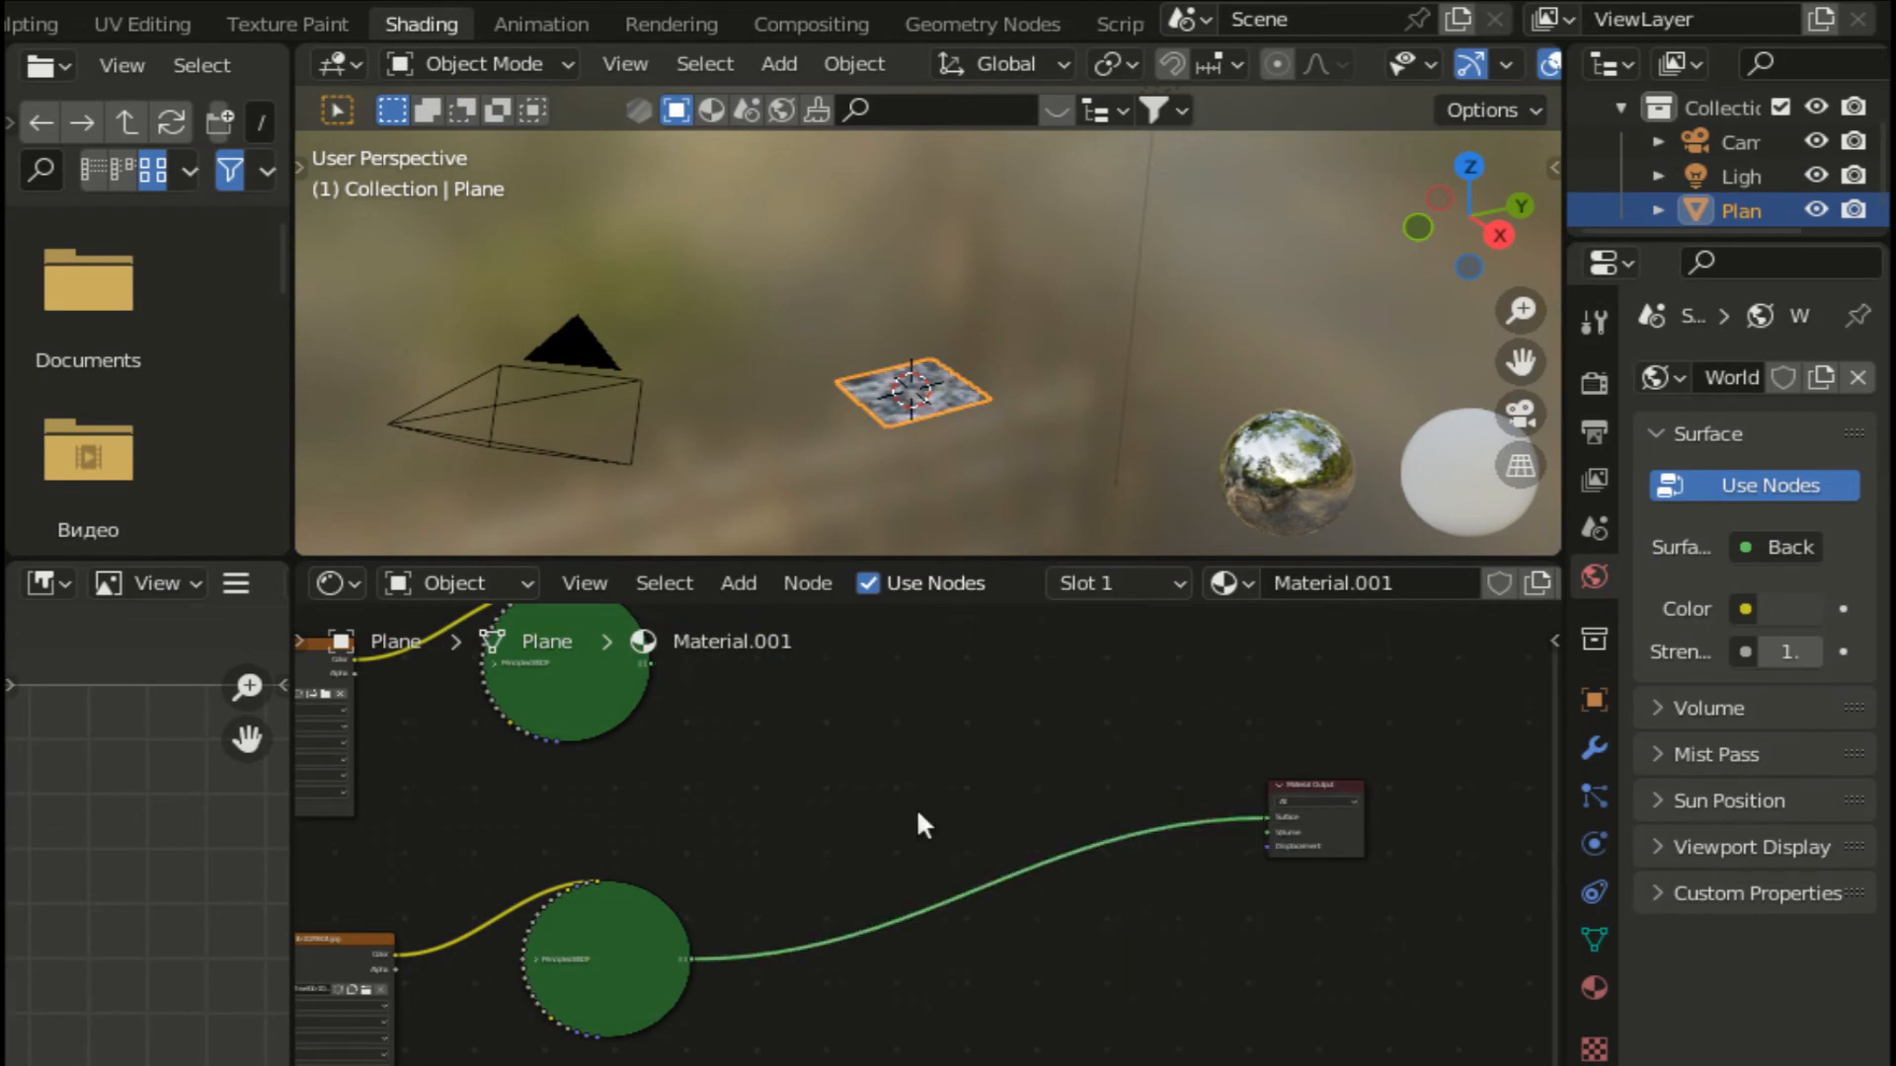
pyautogui.scroll(4, 973, 296)
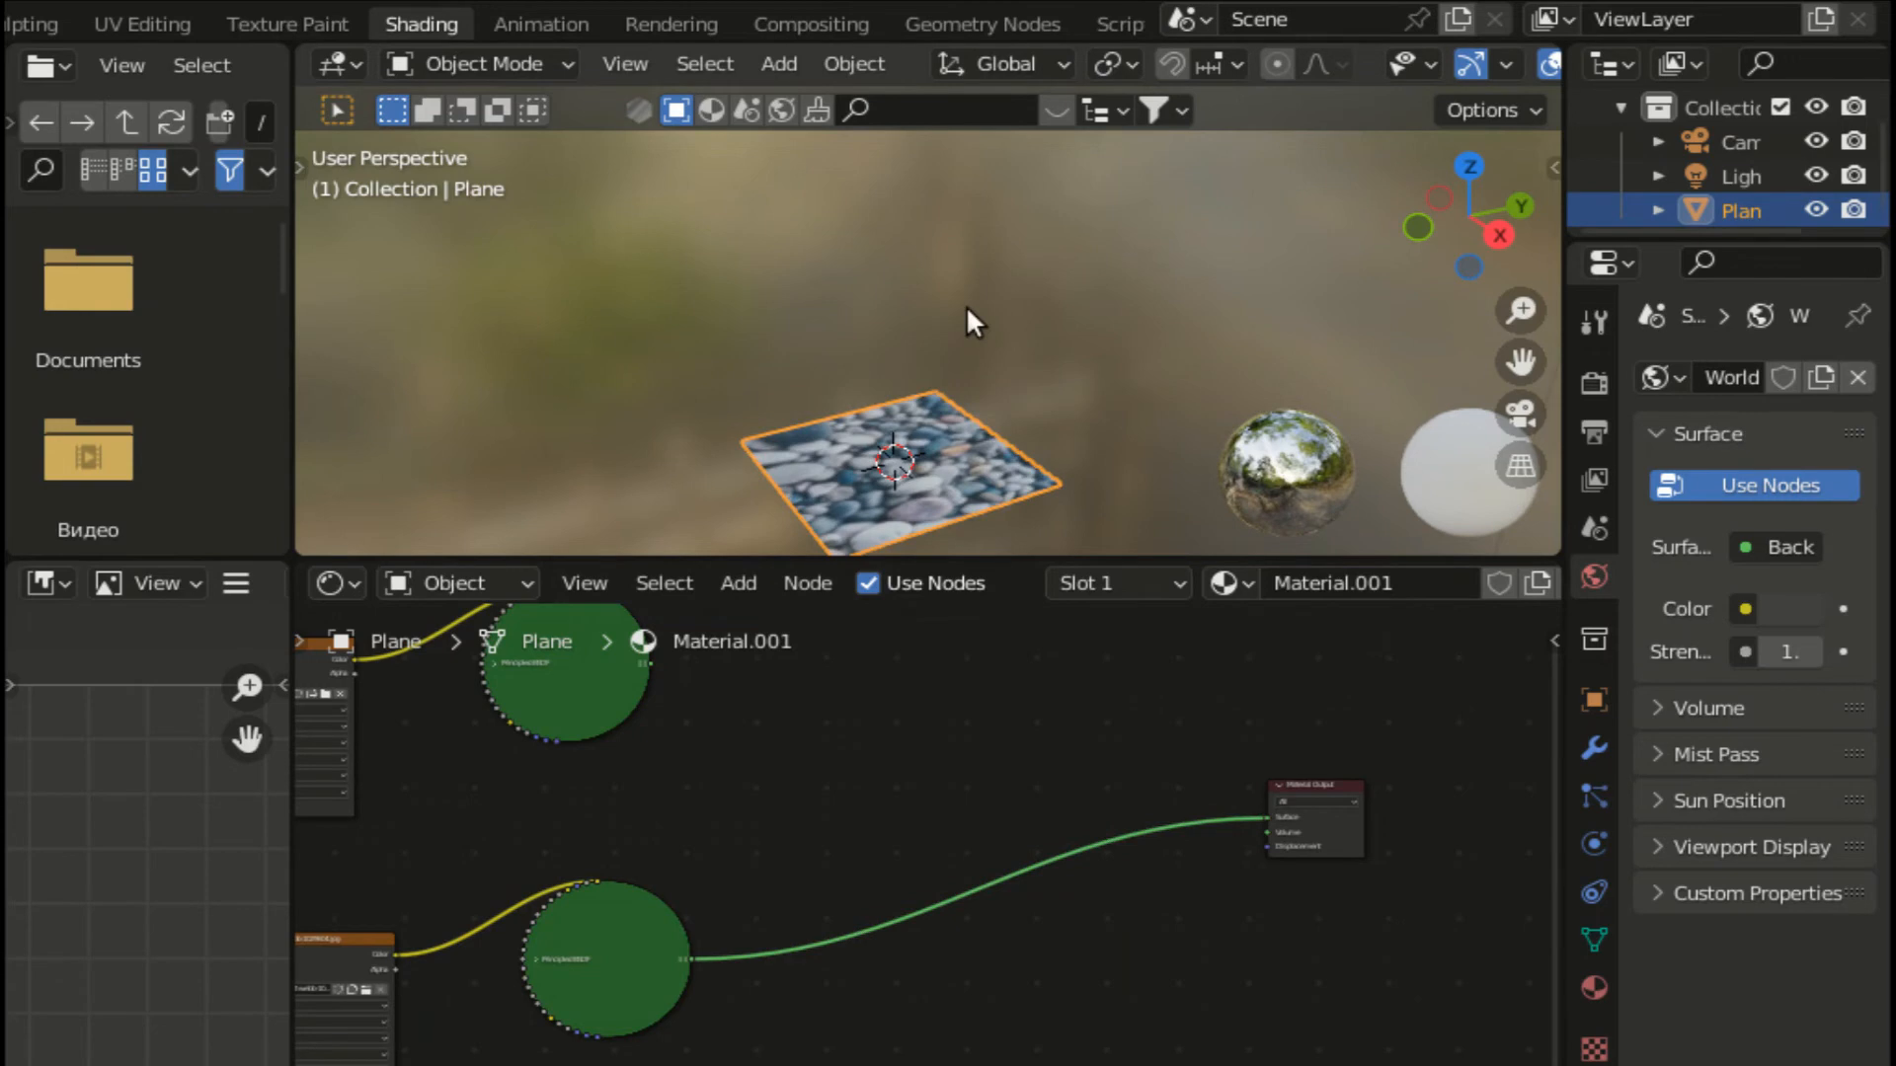
pyautogui.scroll(-3, 966, 305)
pyautogui.moveTo(1499, 235); pyautogui.dragTo(1486, 276)
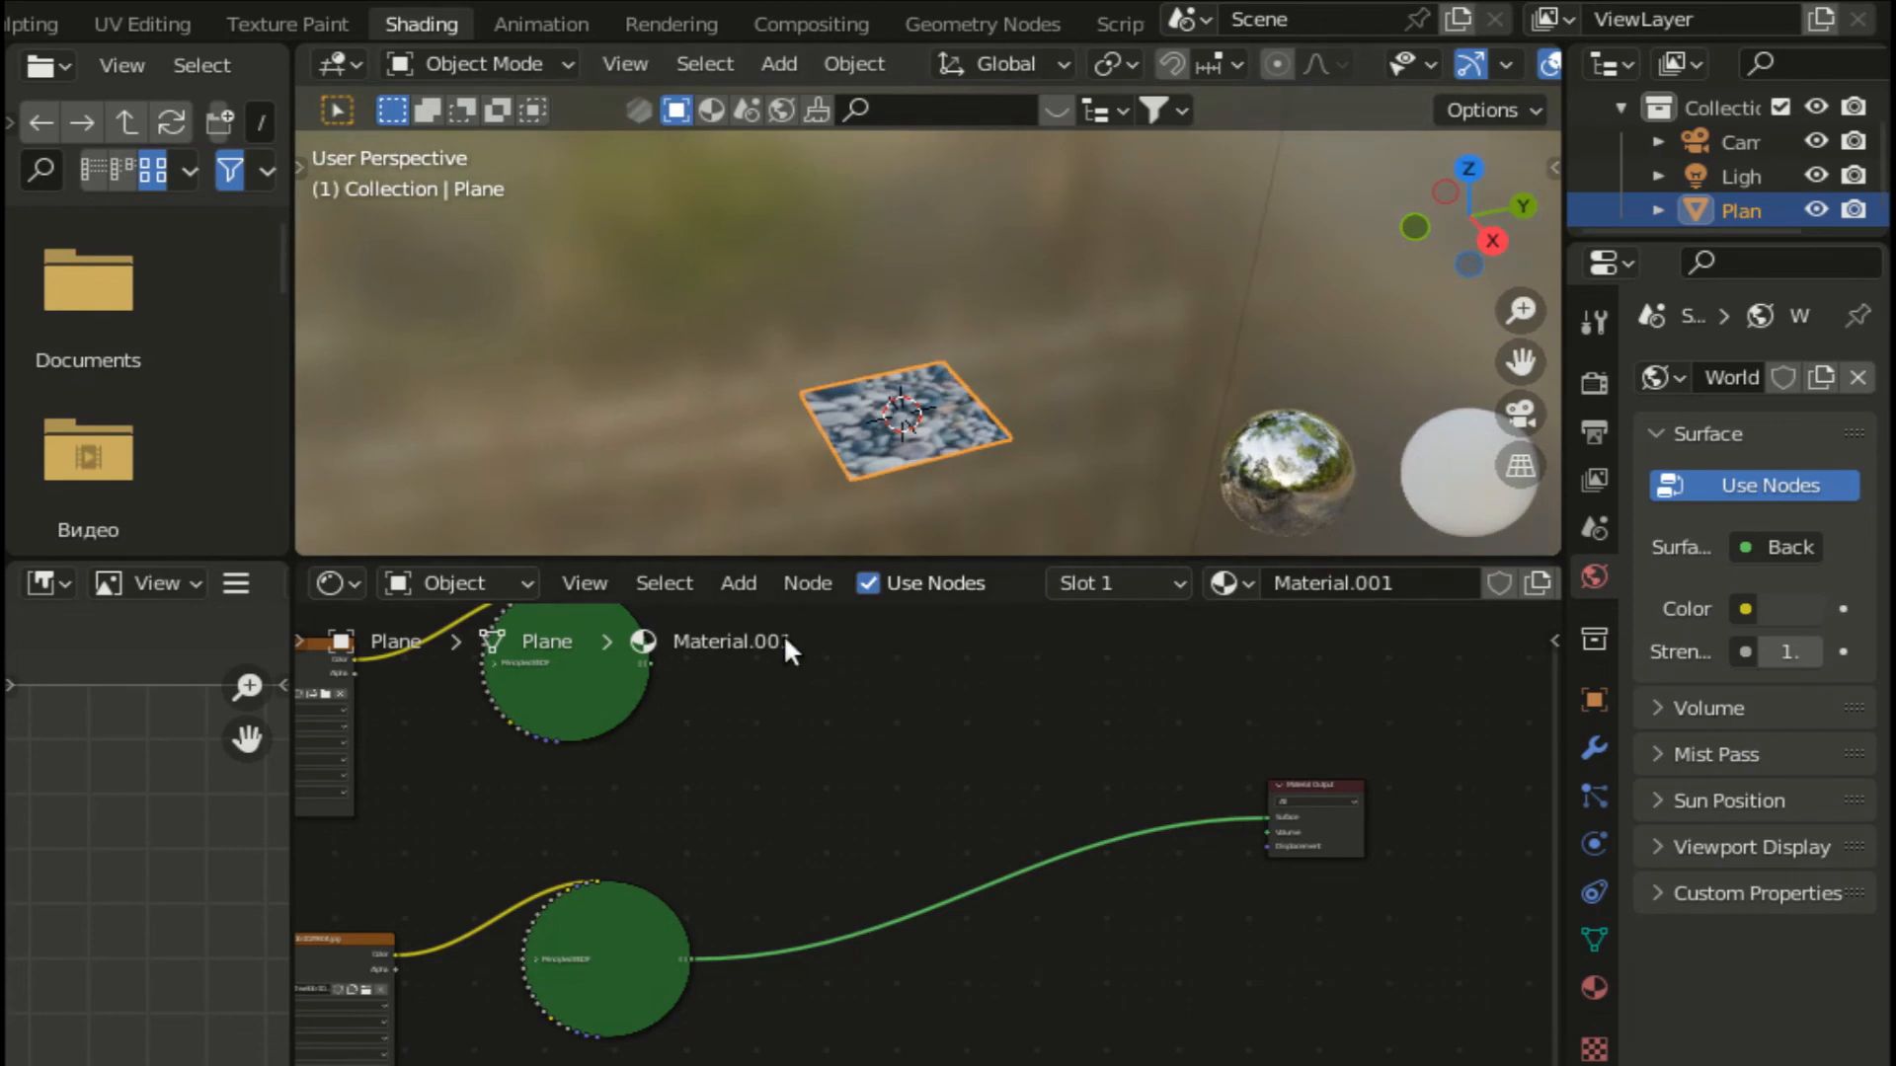
# Step: Add a Mix Shader node between the two Principled BSDF nodes and the Material Output node
pyautogui.scroll(-4, 844, 775)
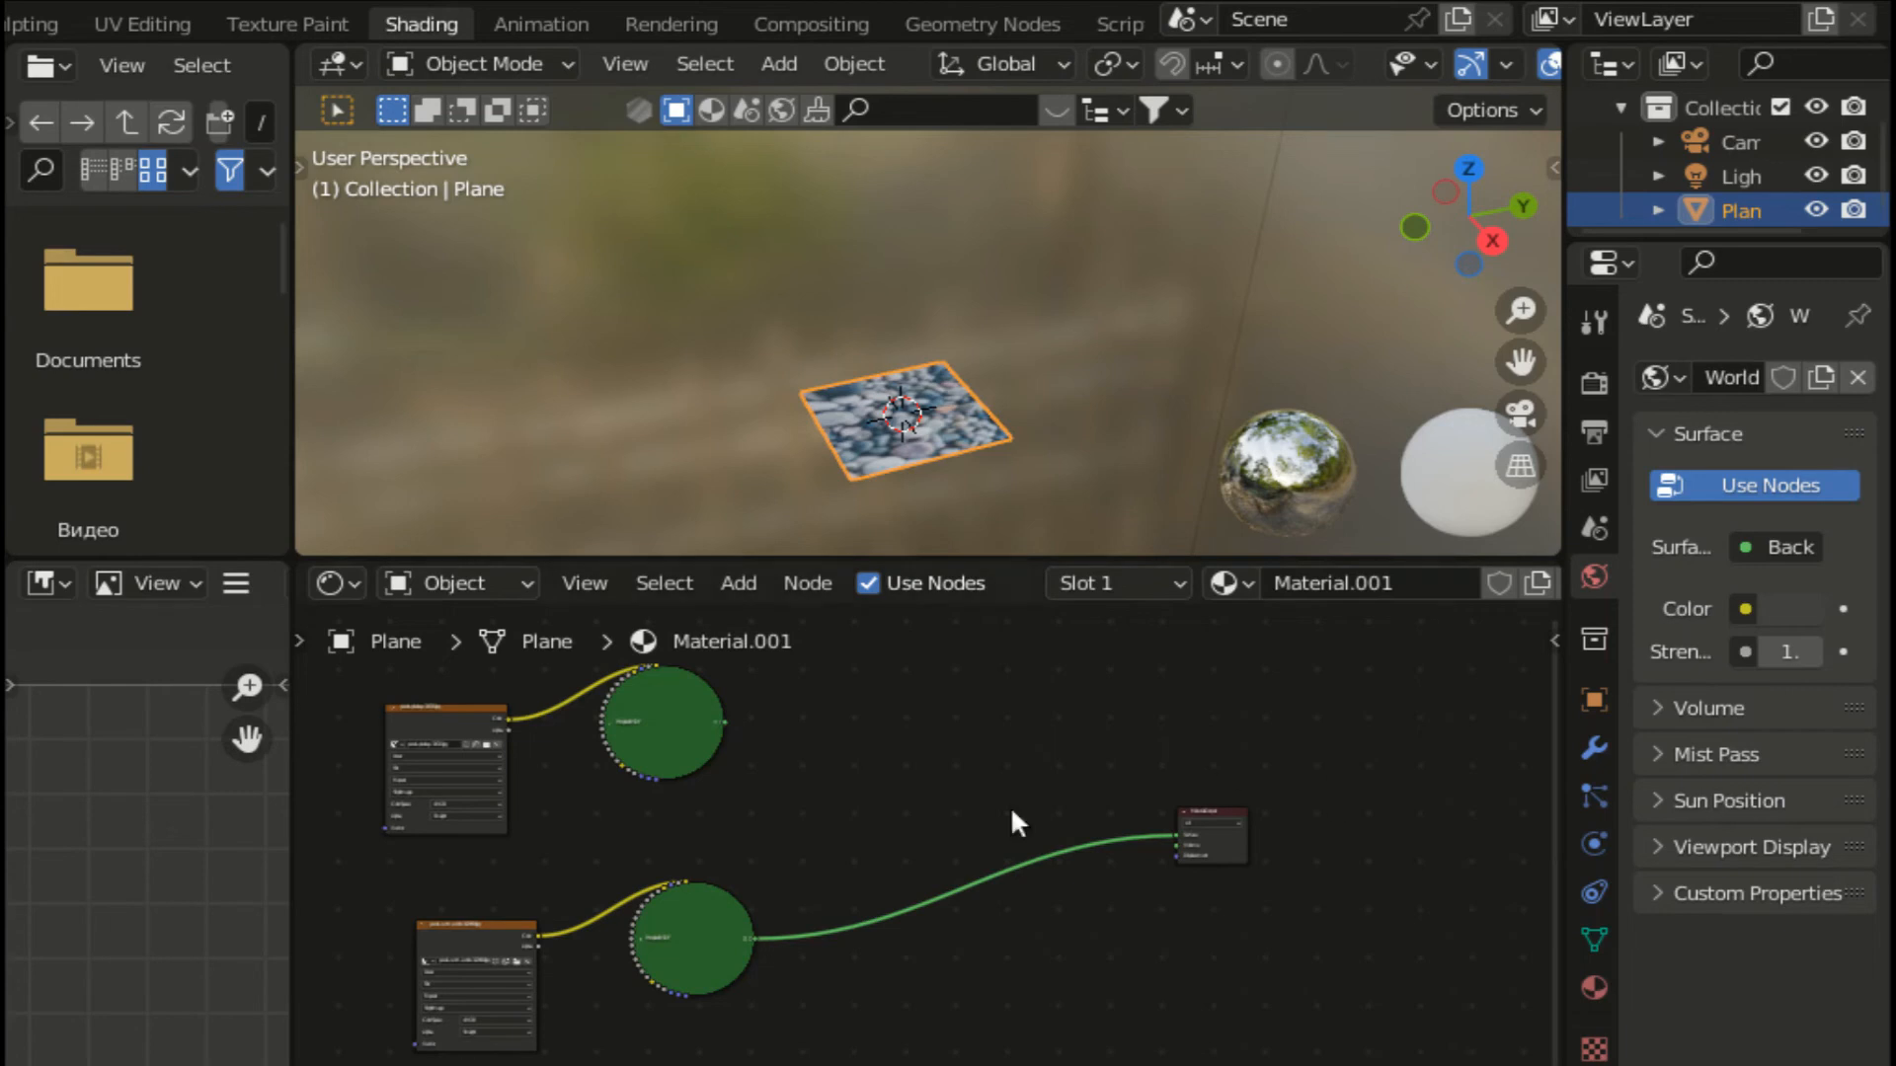
pyautogui.hotkey('shift', 'a')
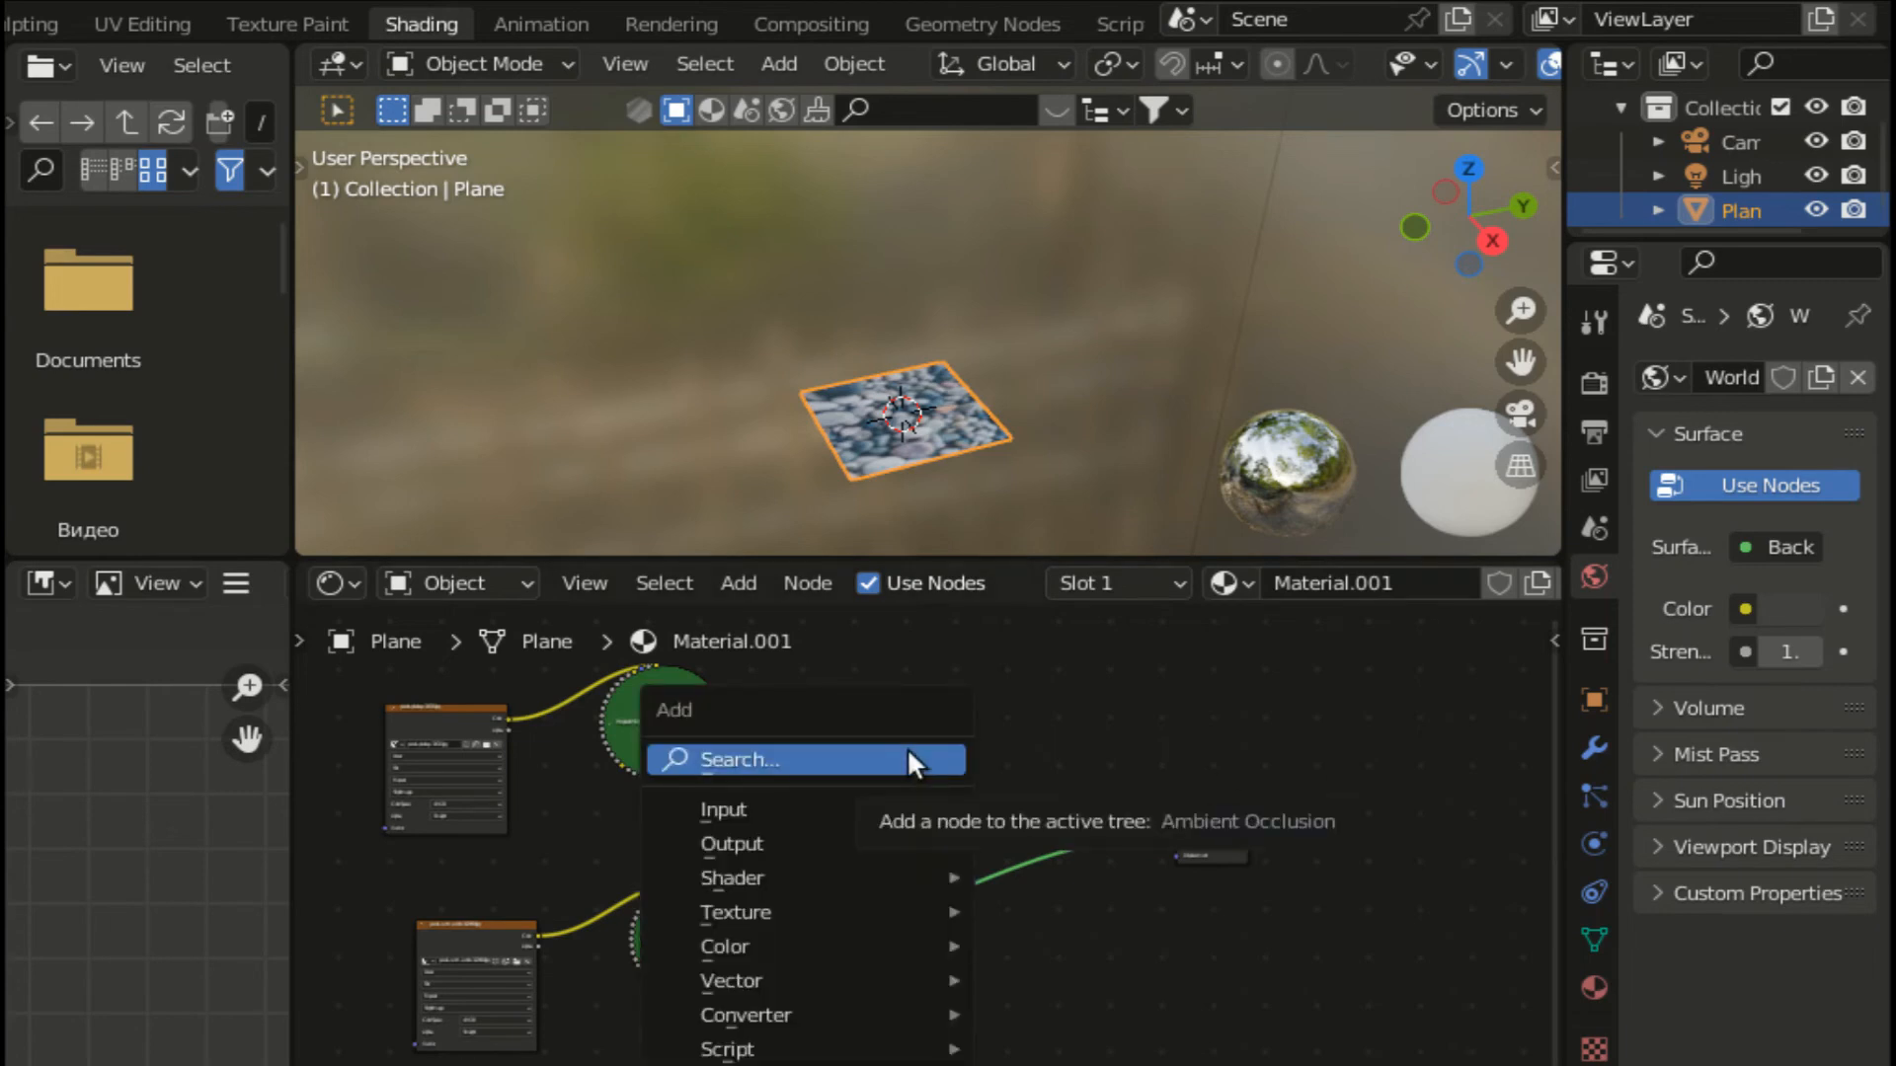
pyautogui.click(892, 761)
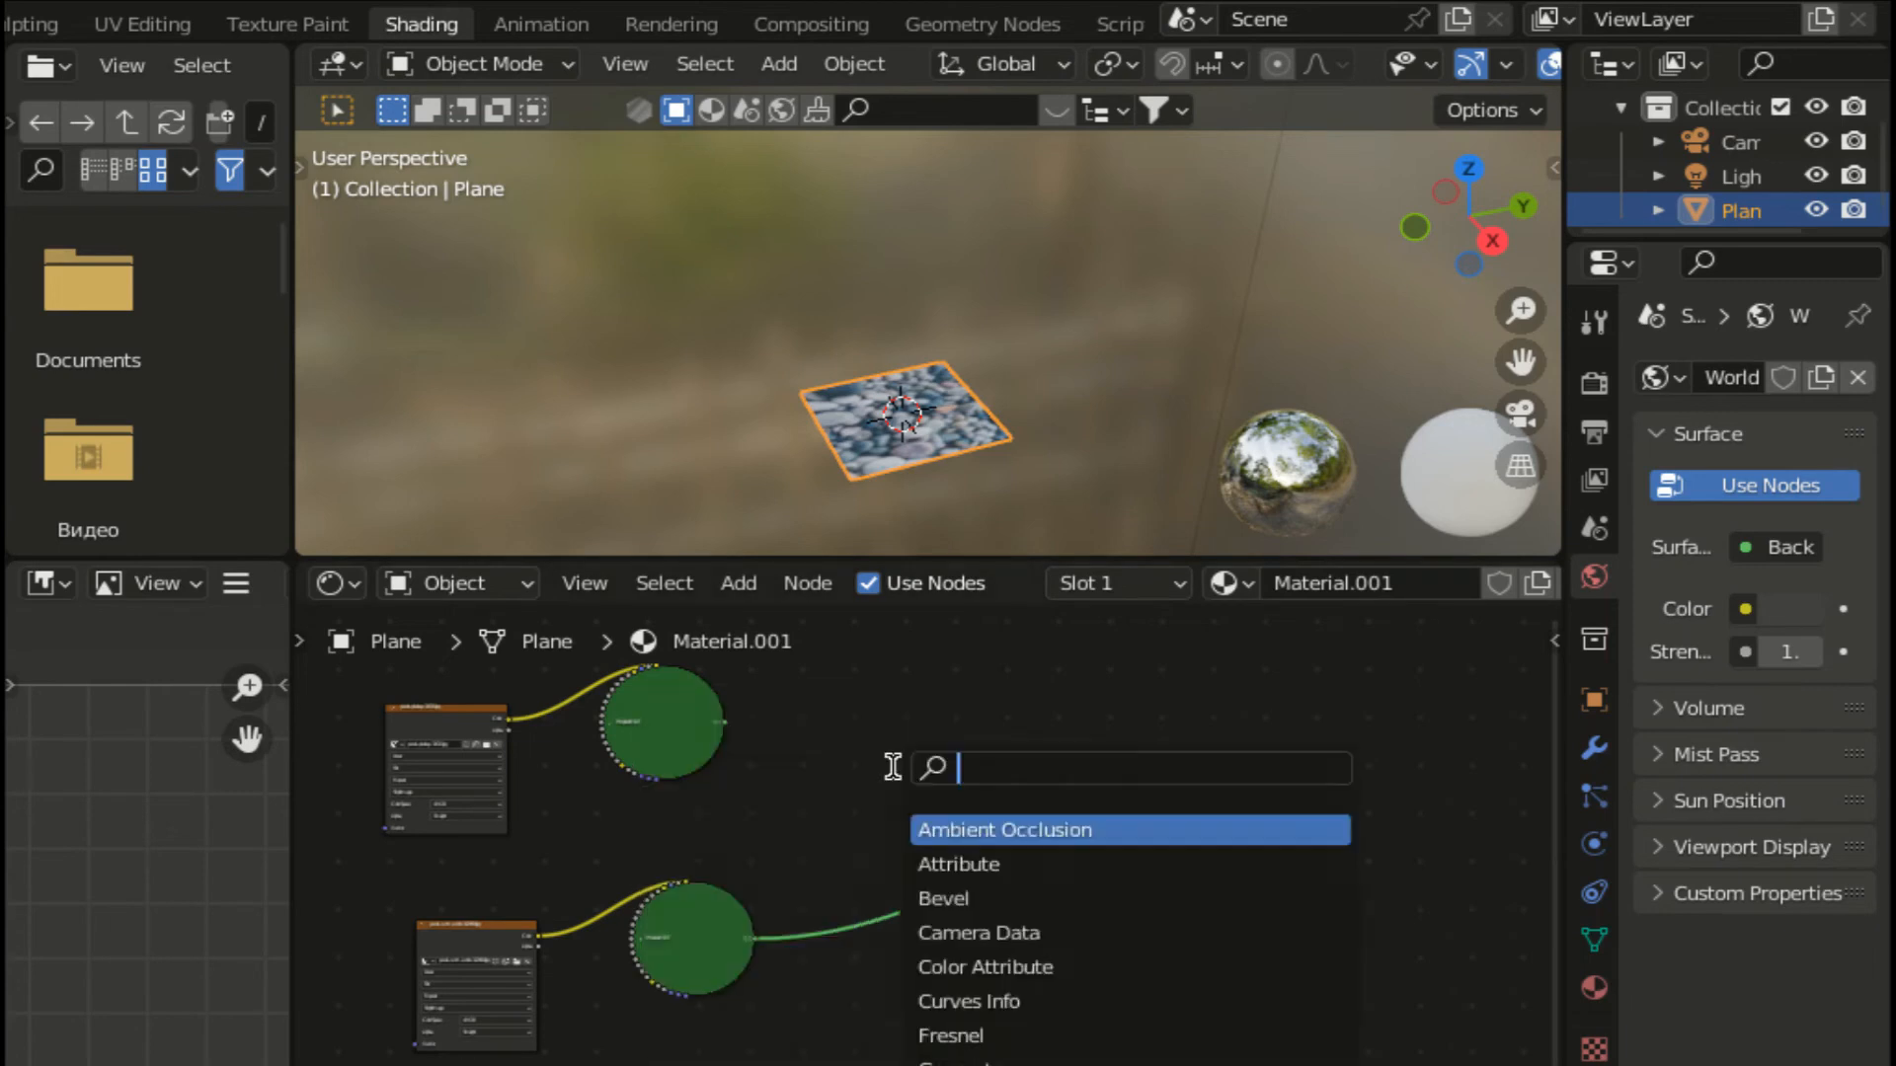
pyautogui.write('mi')
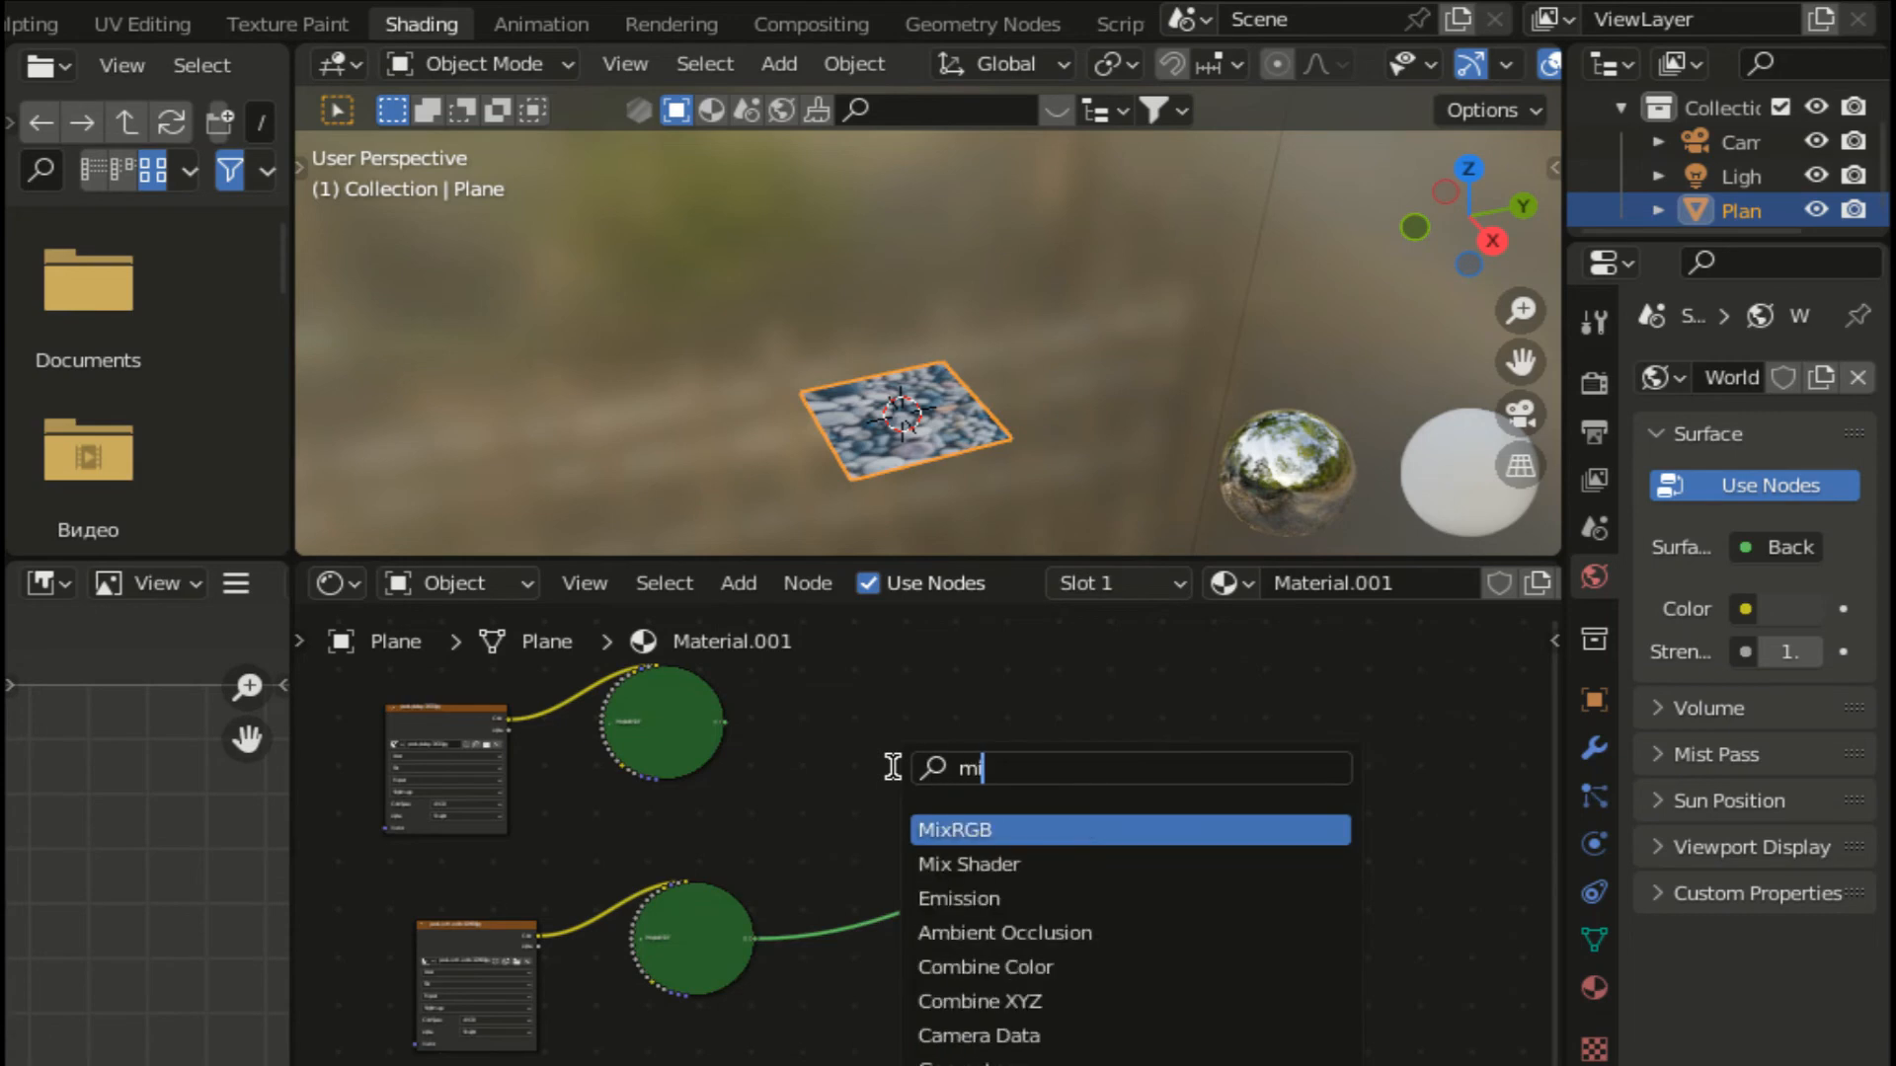
pyautogui.write('x')
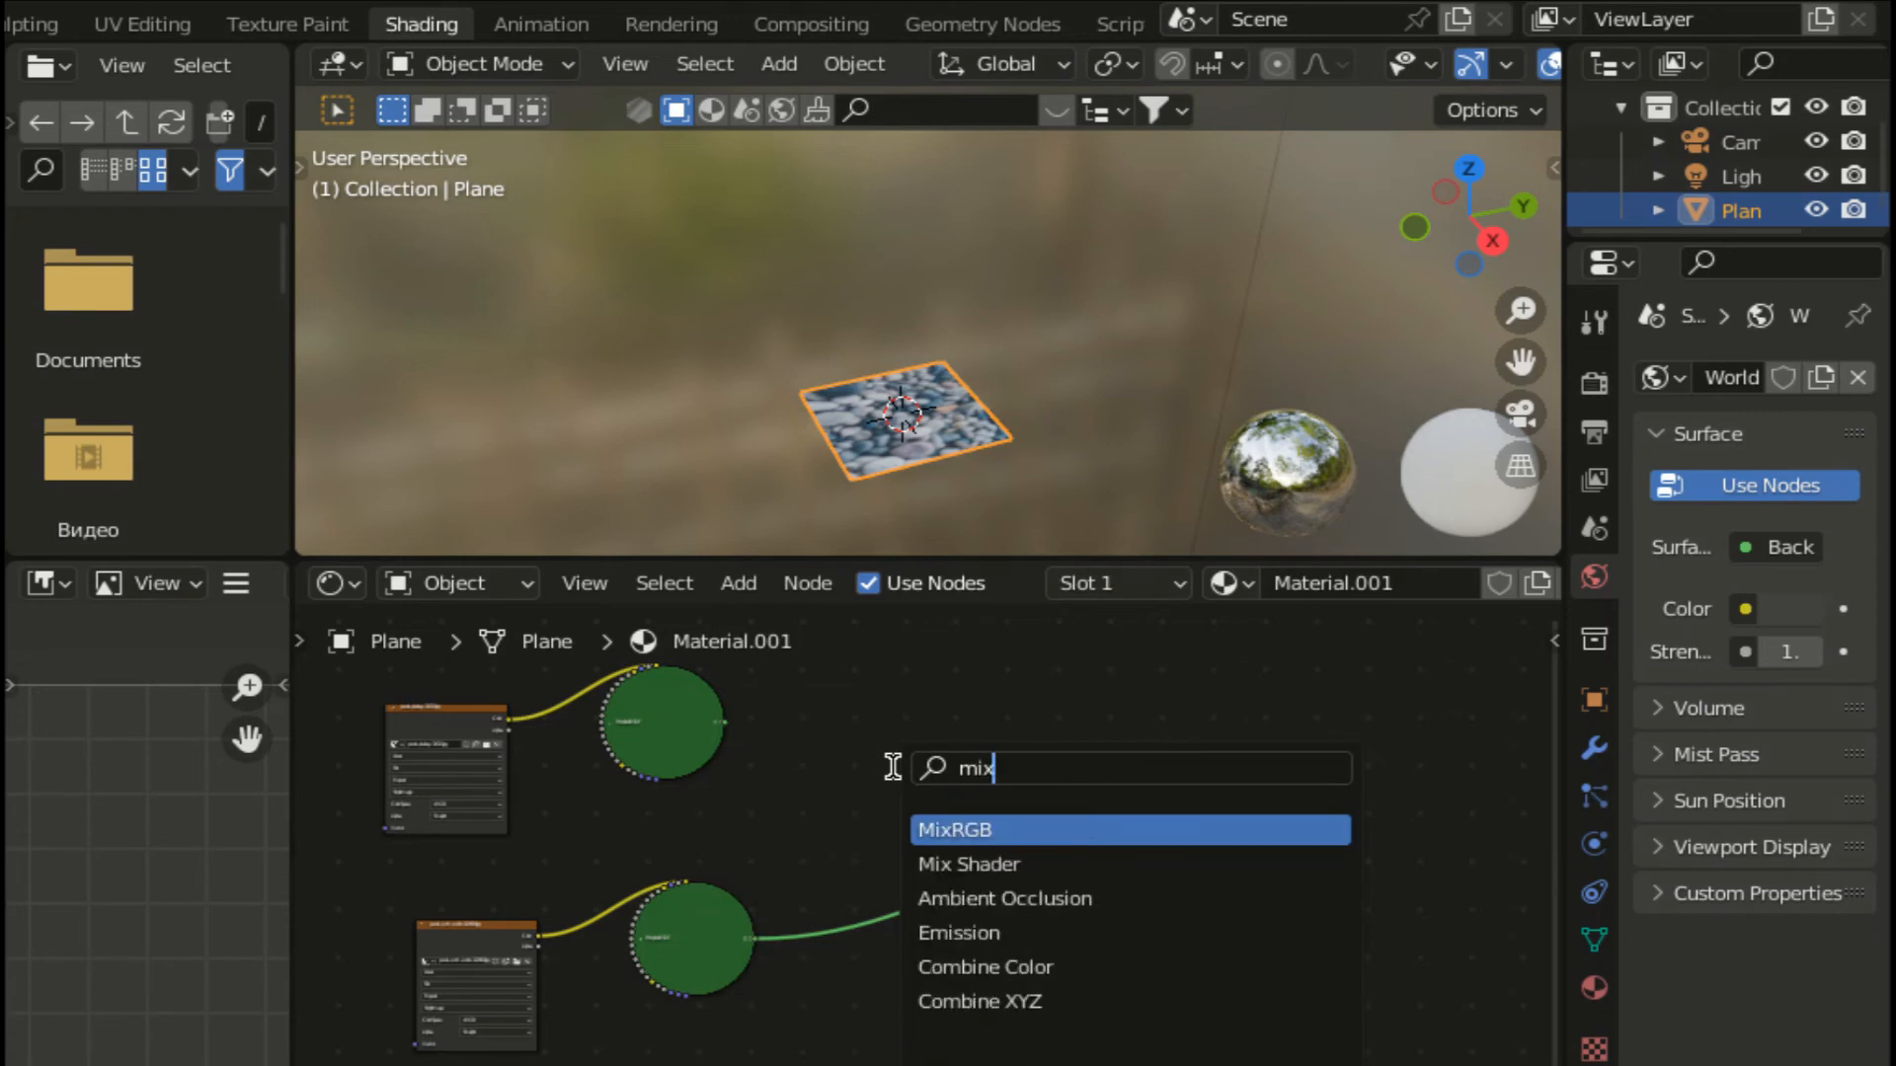
pyautogui.click(966, 864)
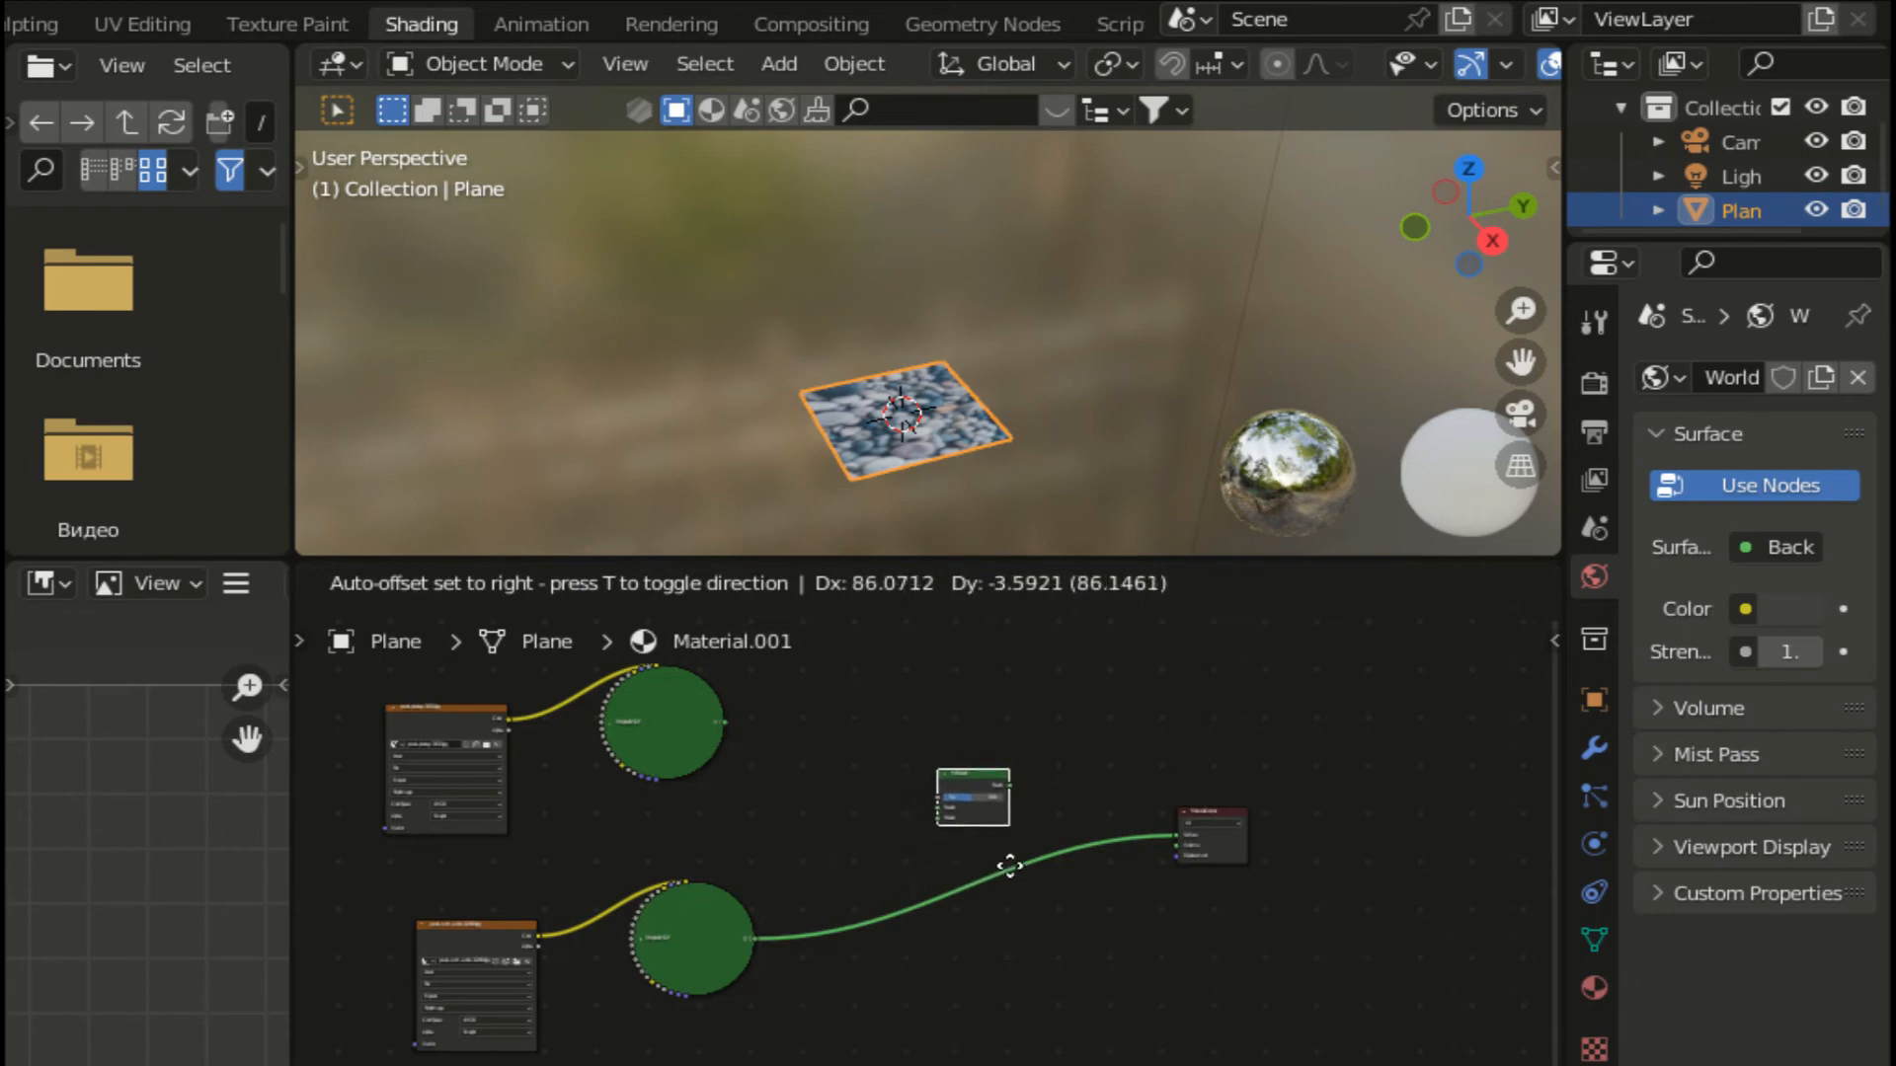
pyautogui.click(1008, 864)
# Step: Connect the original and duplicated Principled BSDFs to the Mix Shader's first and second Shader inputs, and its output to the Material Output's Surface
pyautogui.scroll(2, 1005, 861)
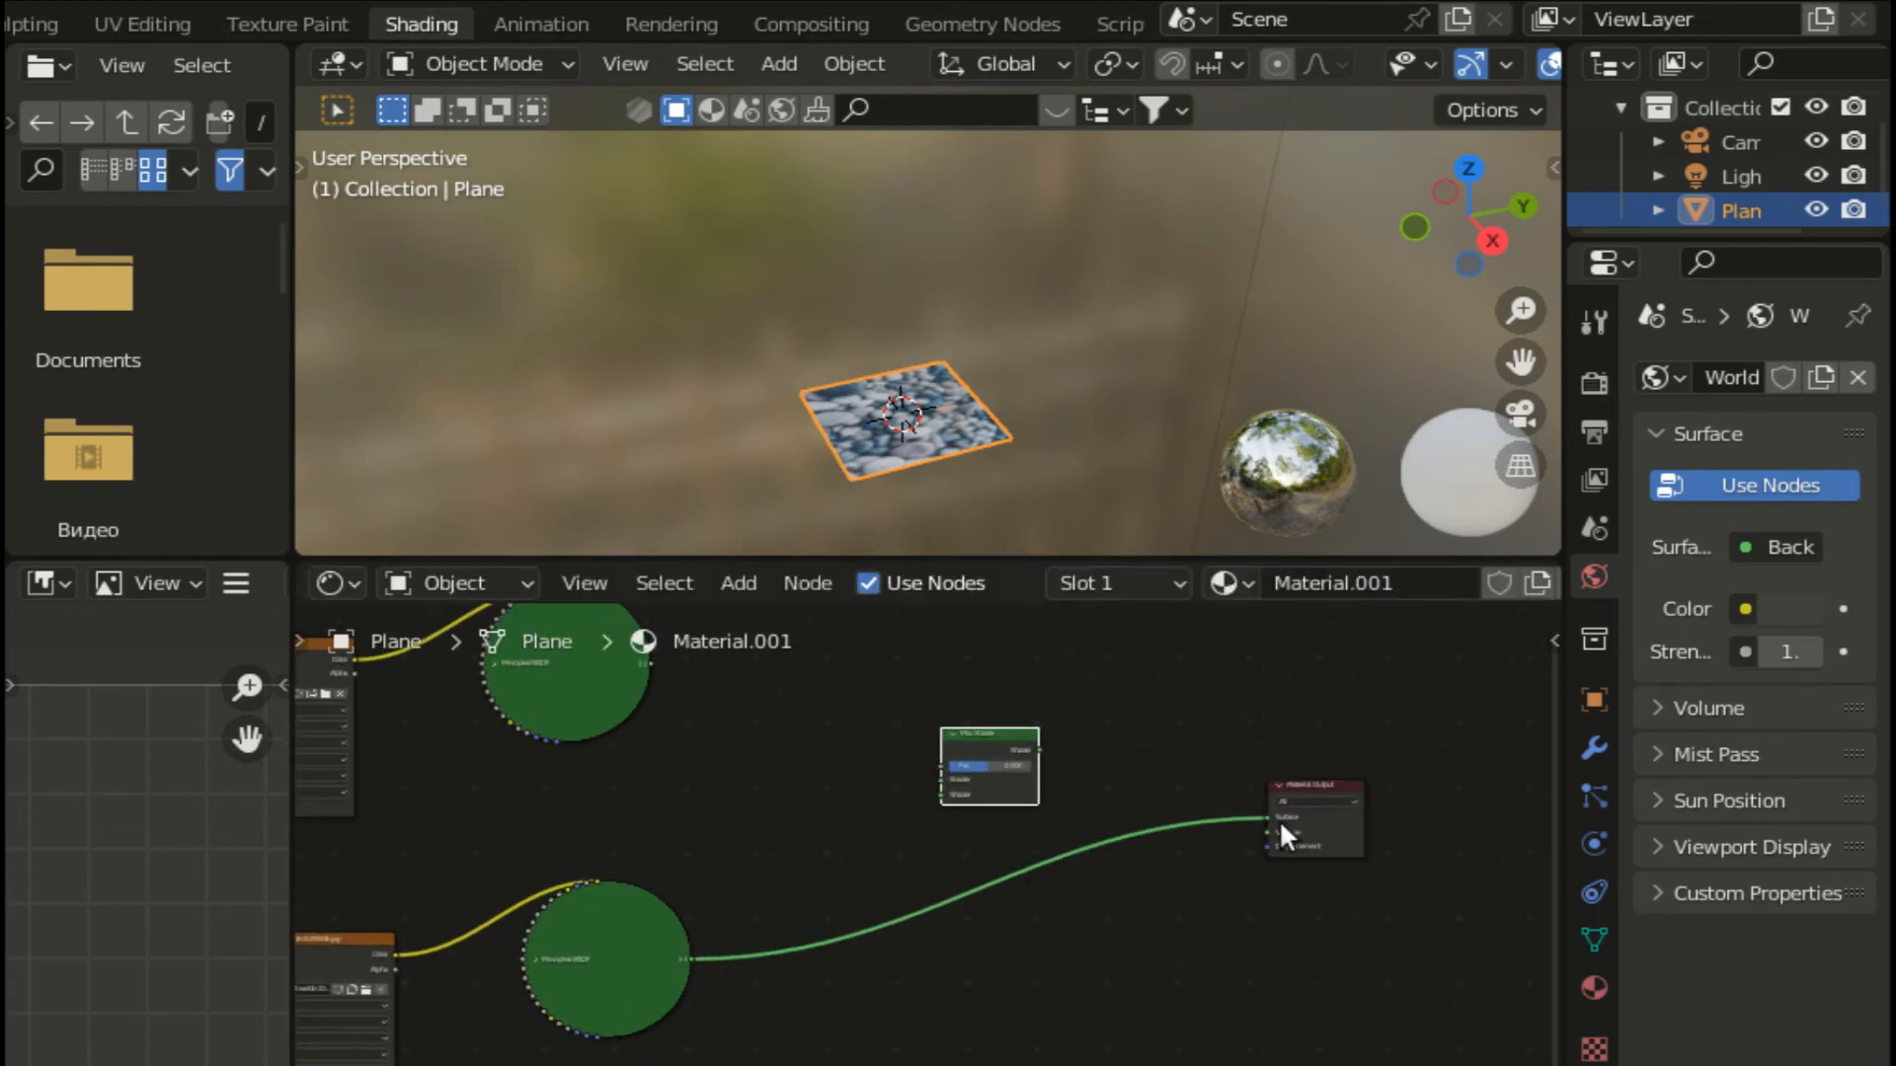
pyautogui.moveTo(1260, 817); pyautogui.dragTo(939, 796)
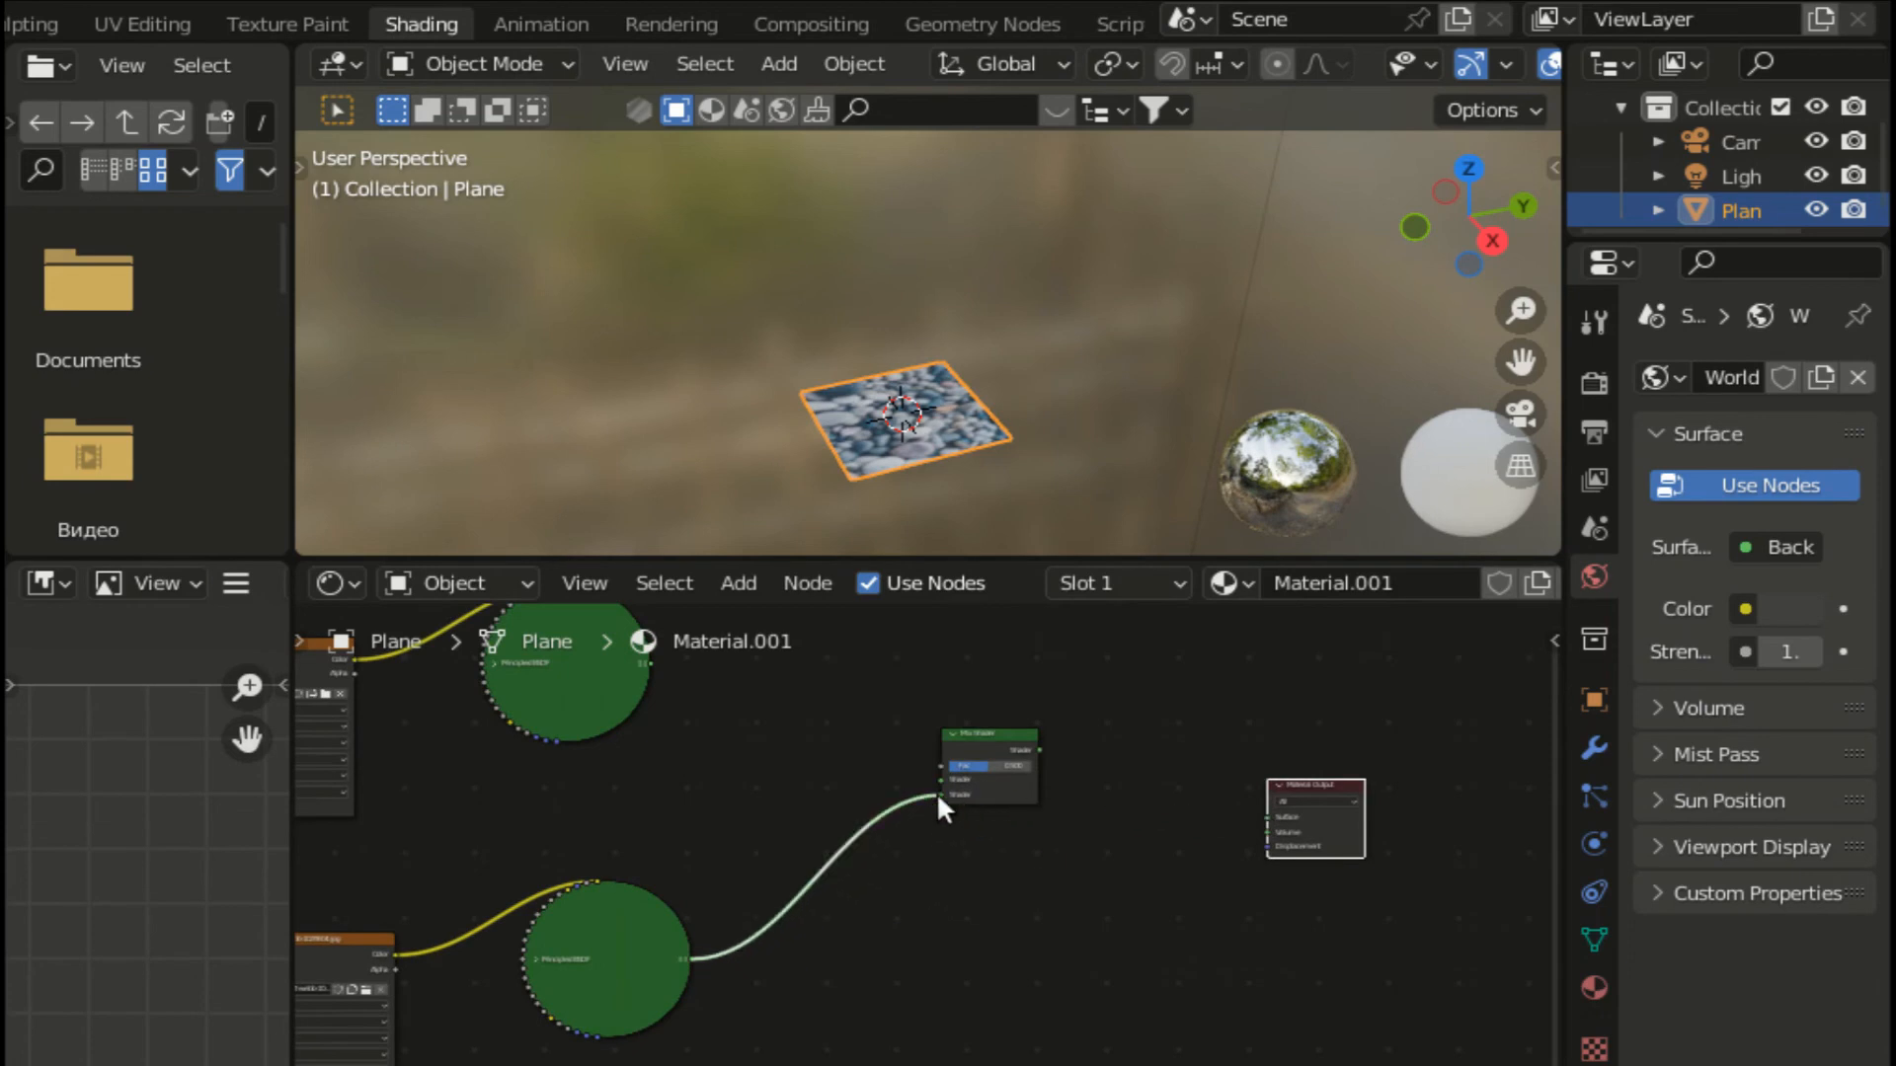
pyautogui.scroll(2, 938, 798)
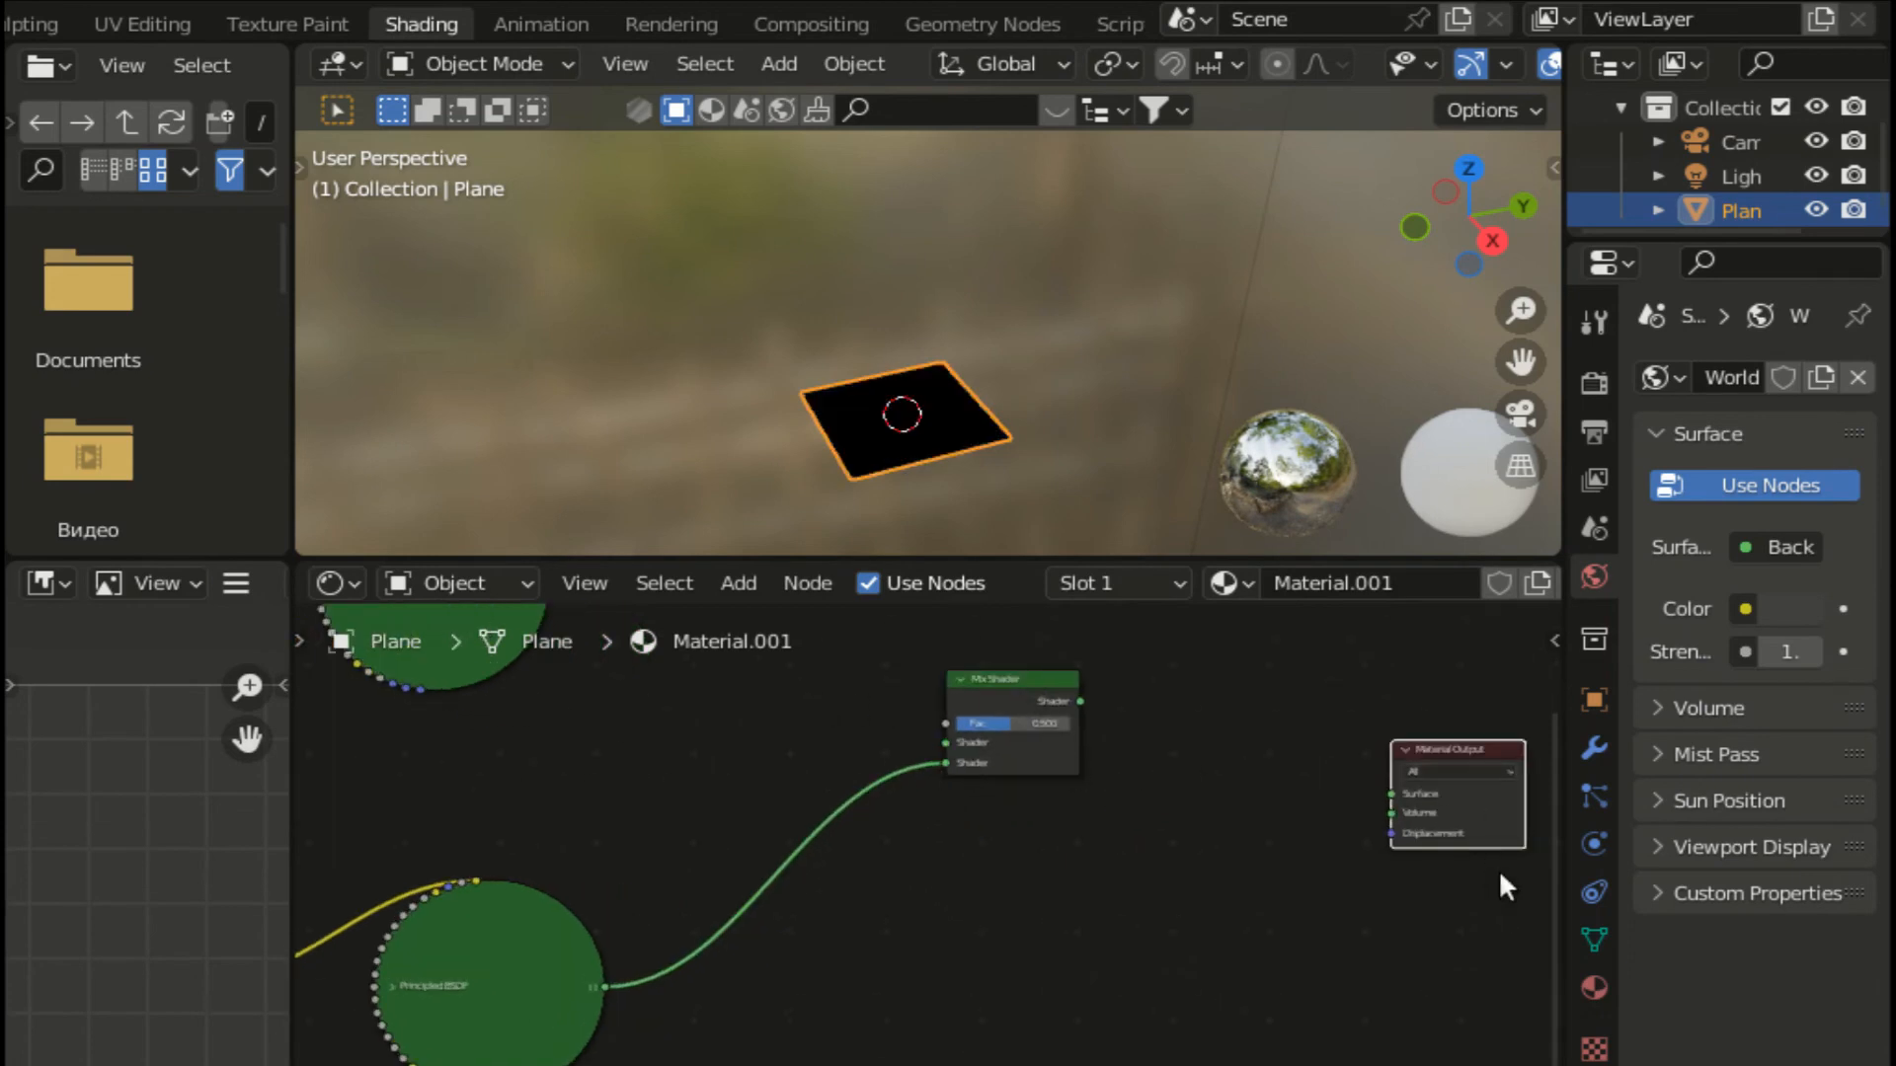
pyautogui.moveTo(1538, 919); pyautogui.dragTo(1543, 792)
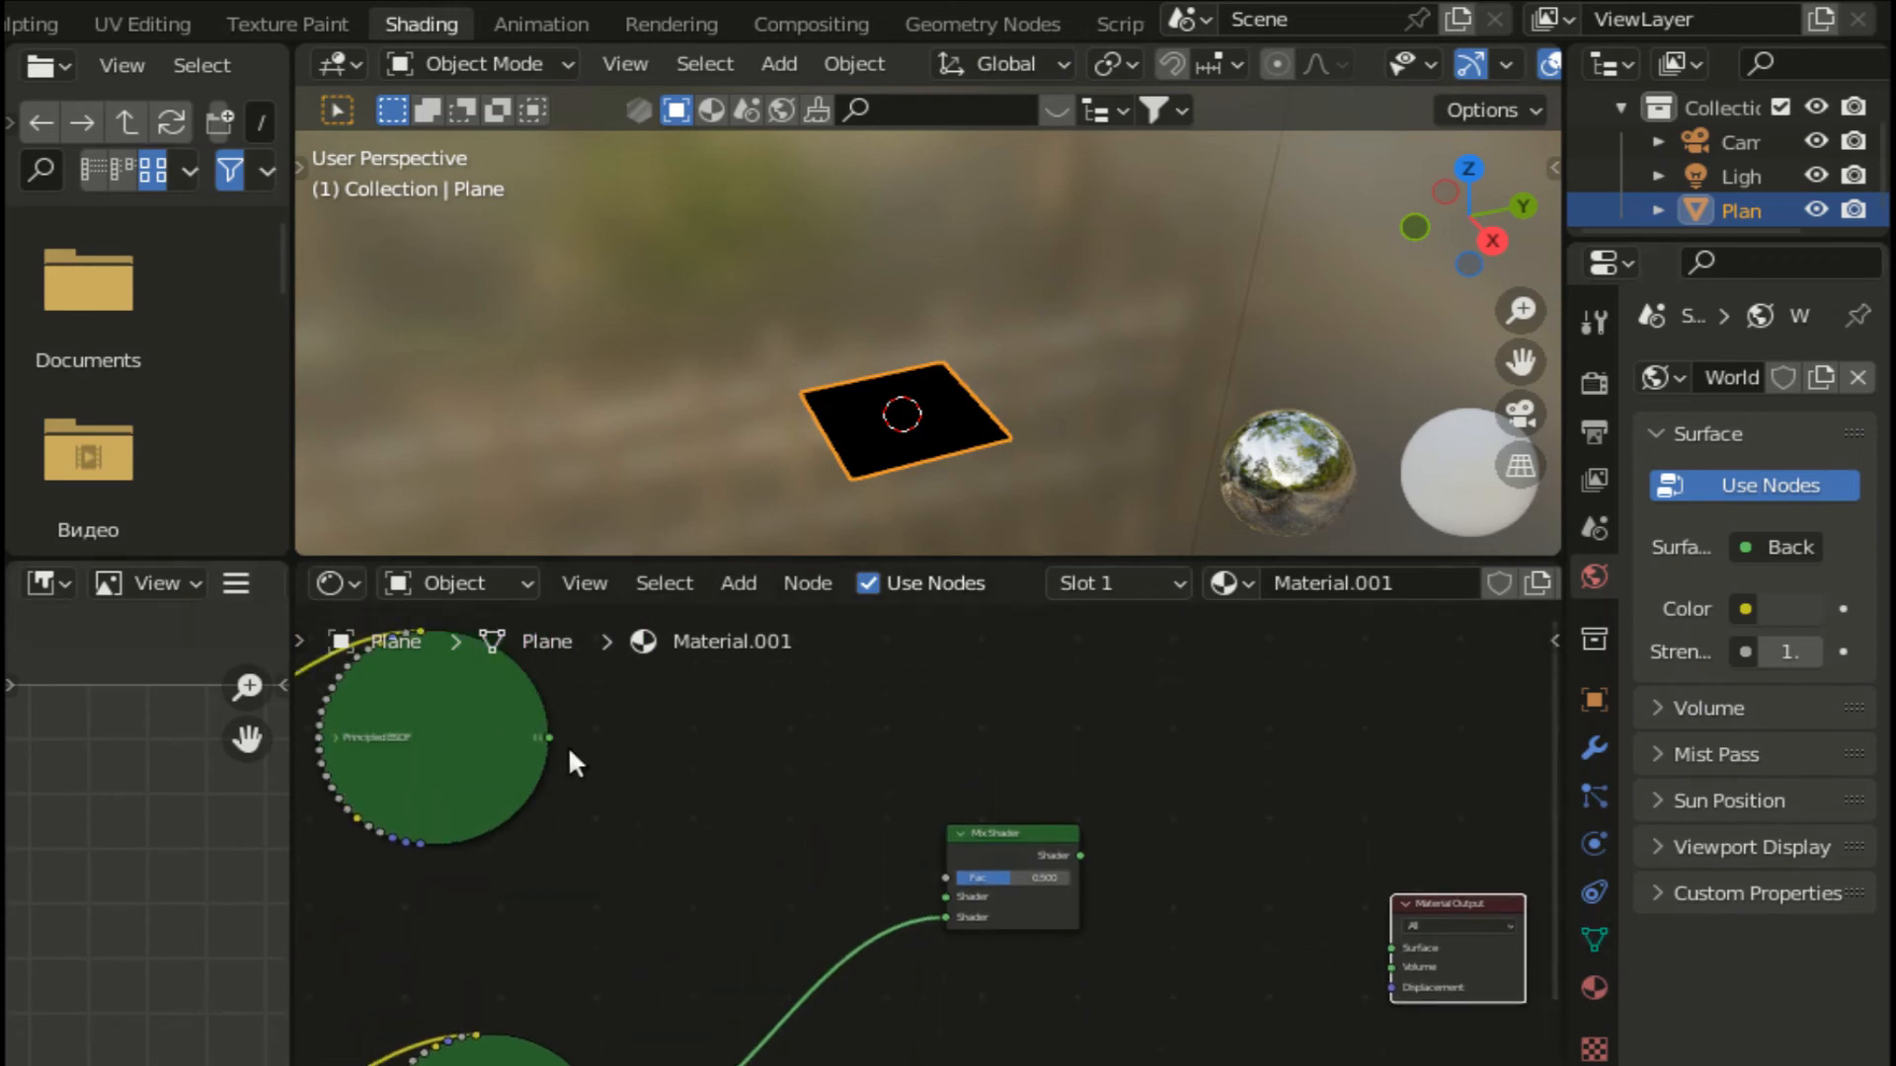
pyautogui.moveTo(550, 737); pyautogui.dragTo(946, 897)
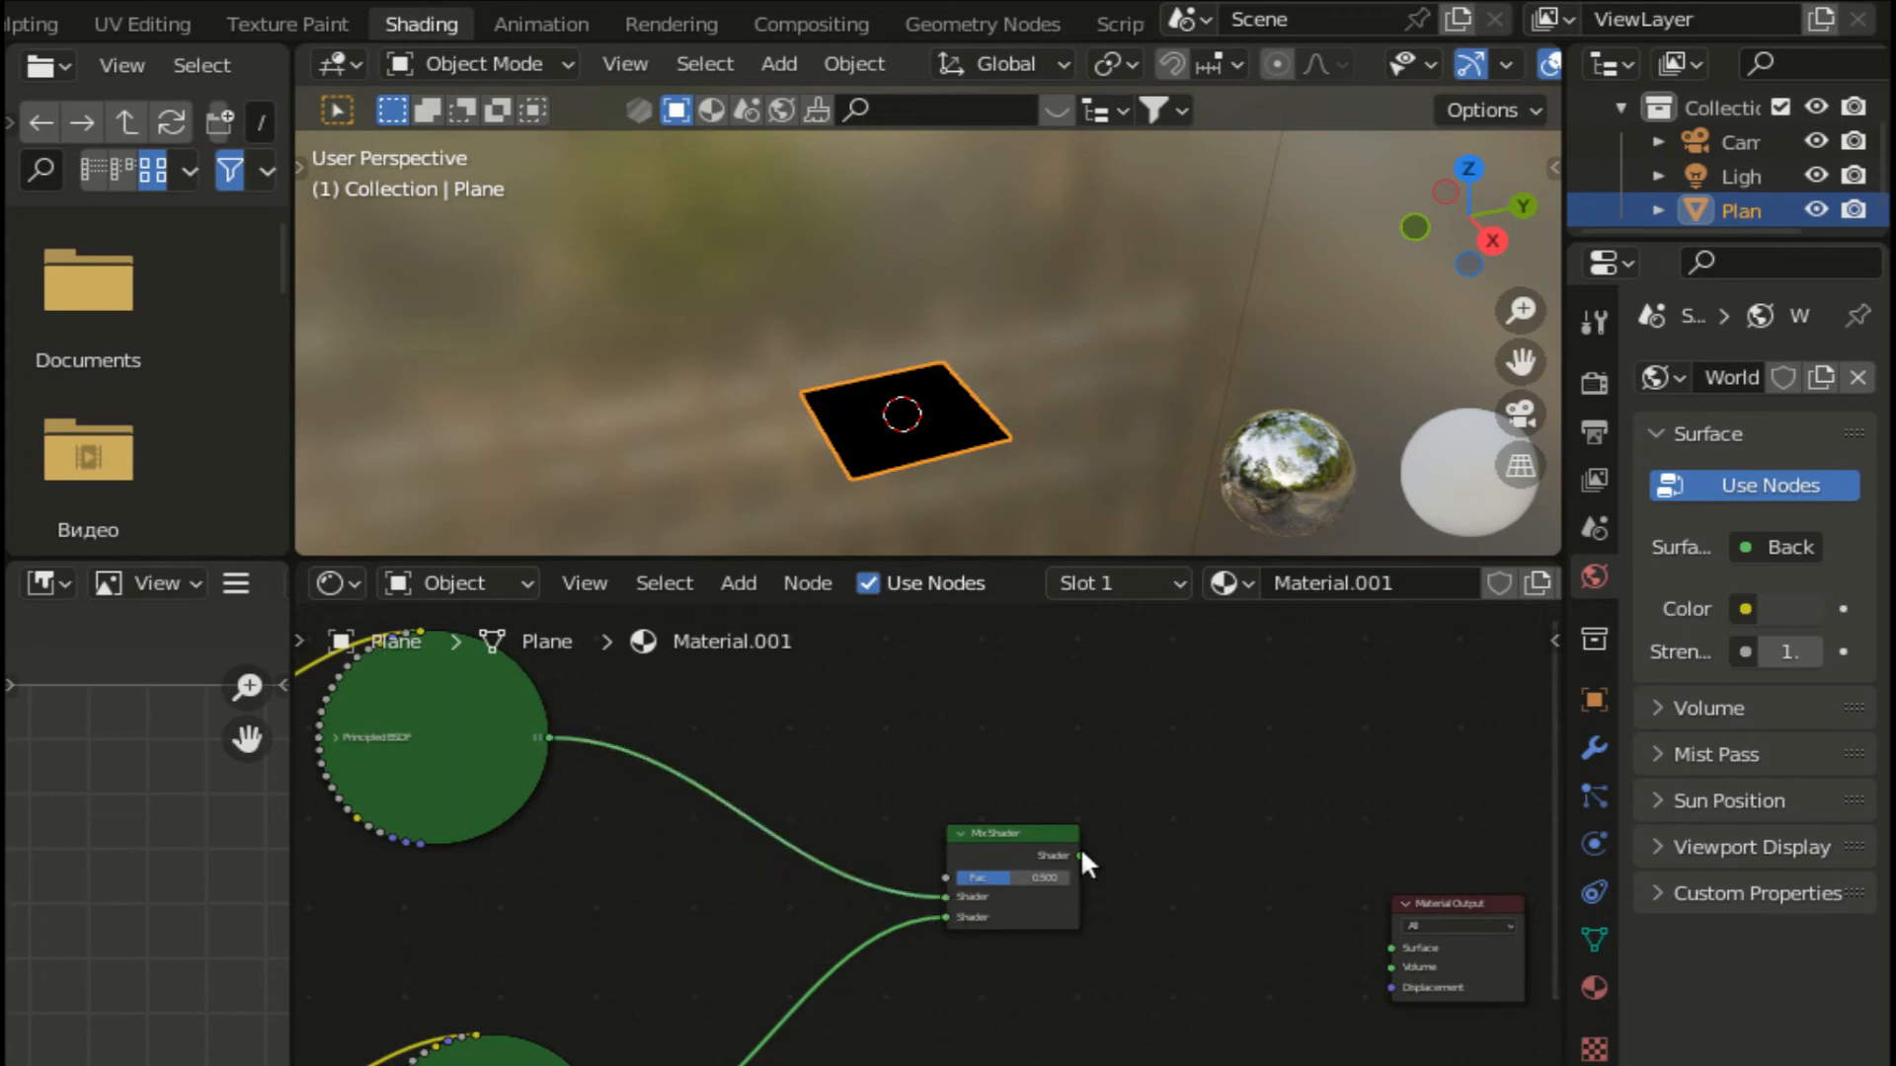
pyautogui.moveTo(1083, 855); pyautogui.dragTo(1379, 943)
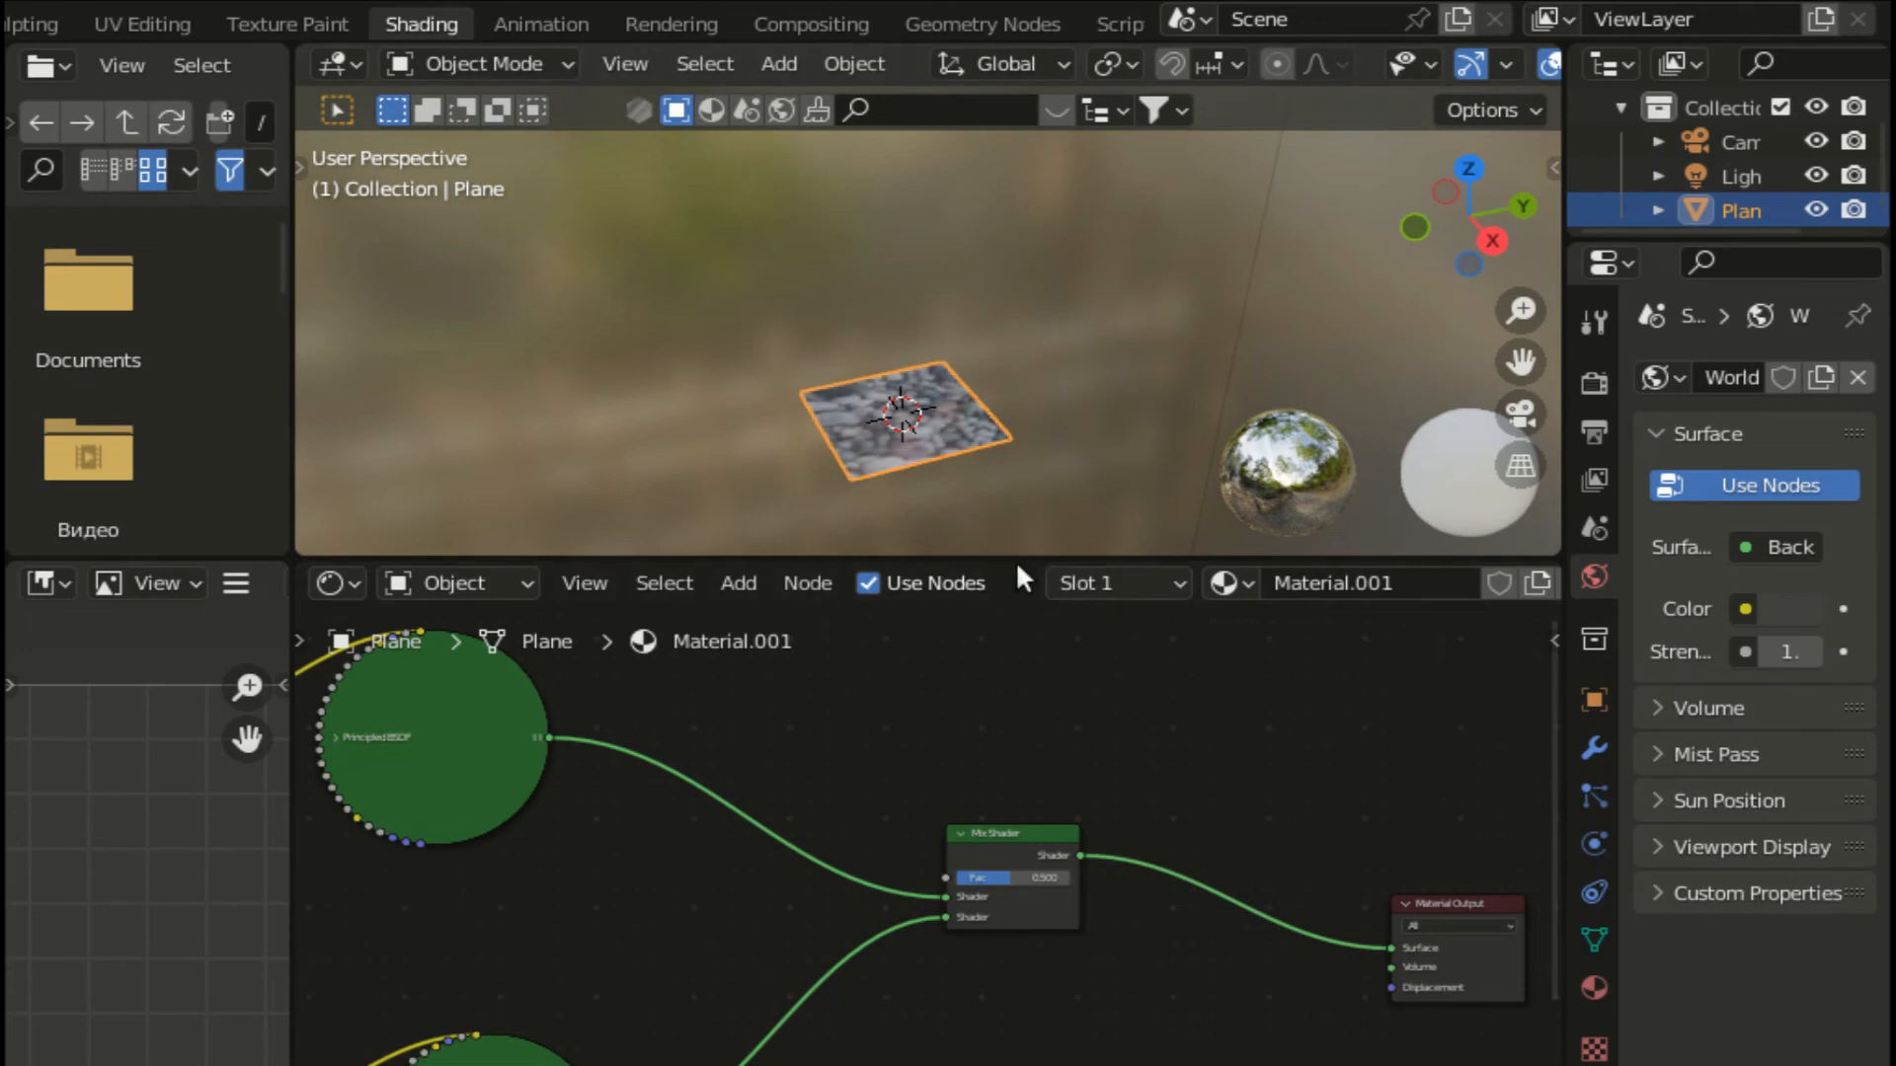
# Step: Examine the mixed material on the plane from above, from below and up close
pyautogui.moveTo(1019, 559); pyautogui.dragTo(1029, 751)
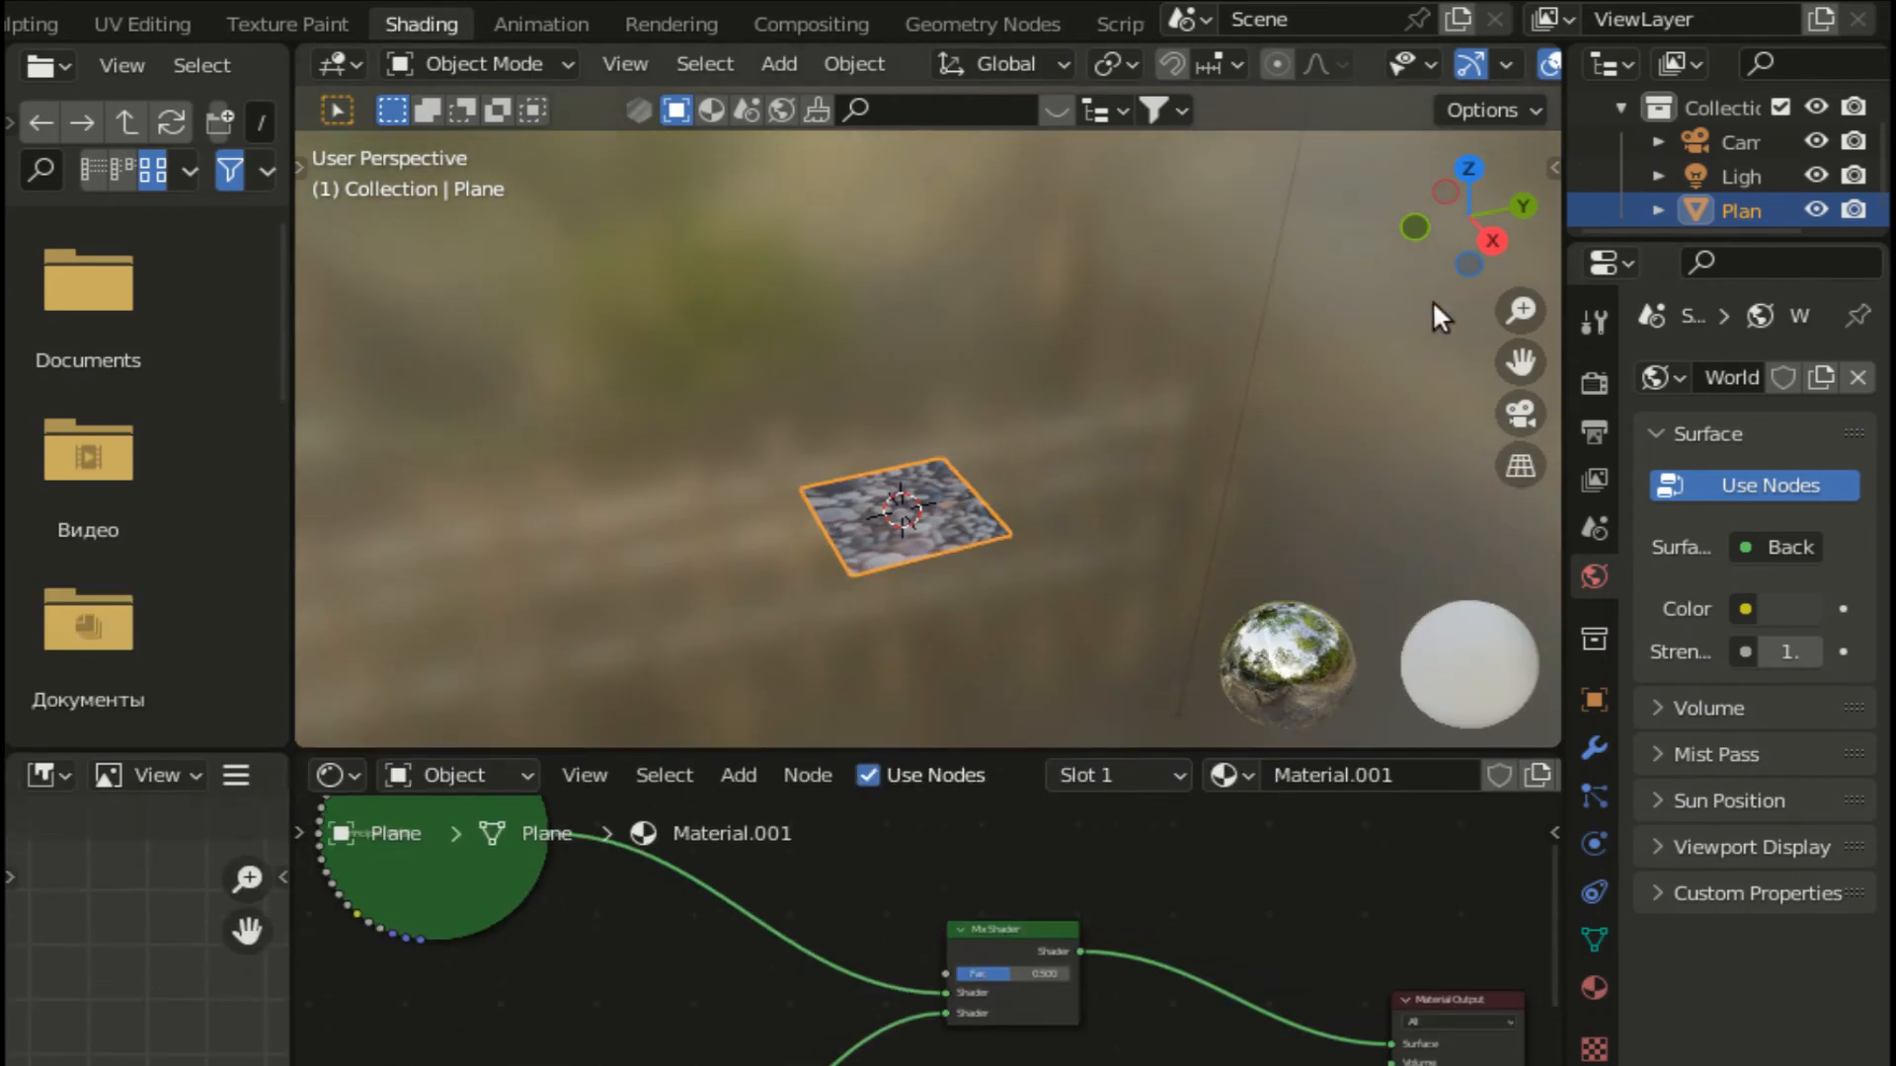
pyautogui.moveTo(1495, 239); pyautogui.dragTo(1489, 99)
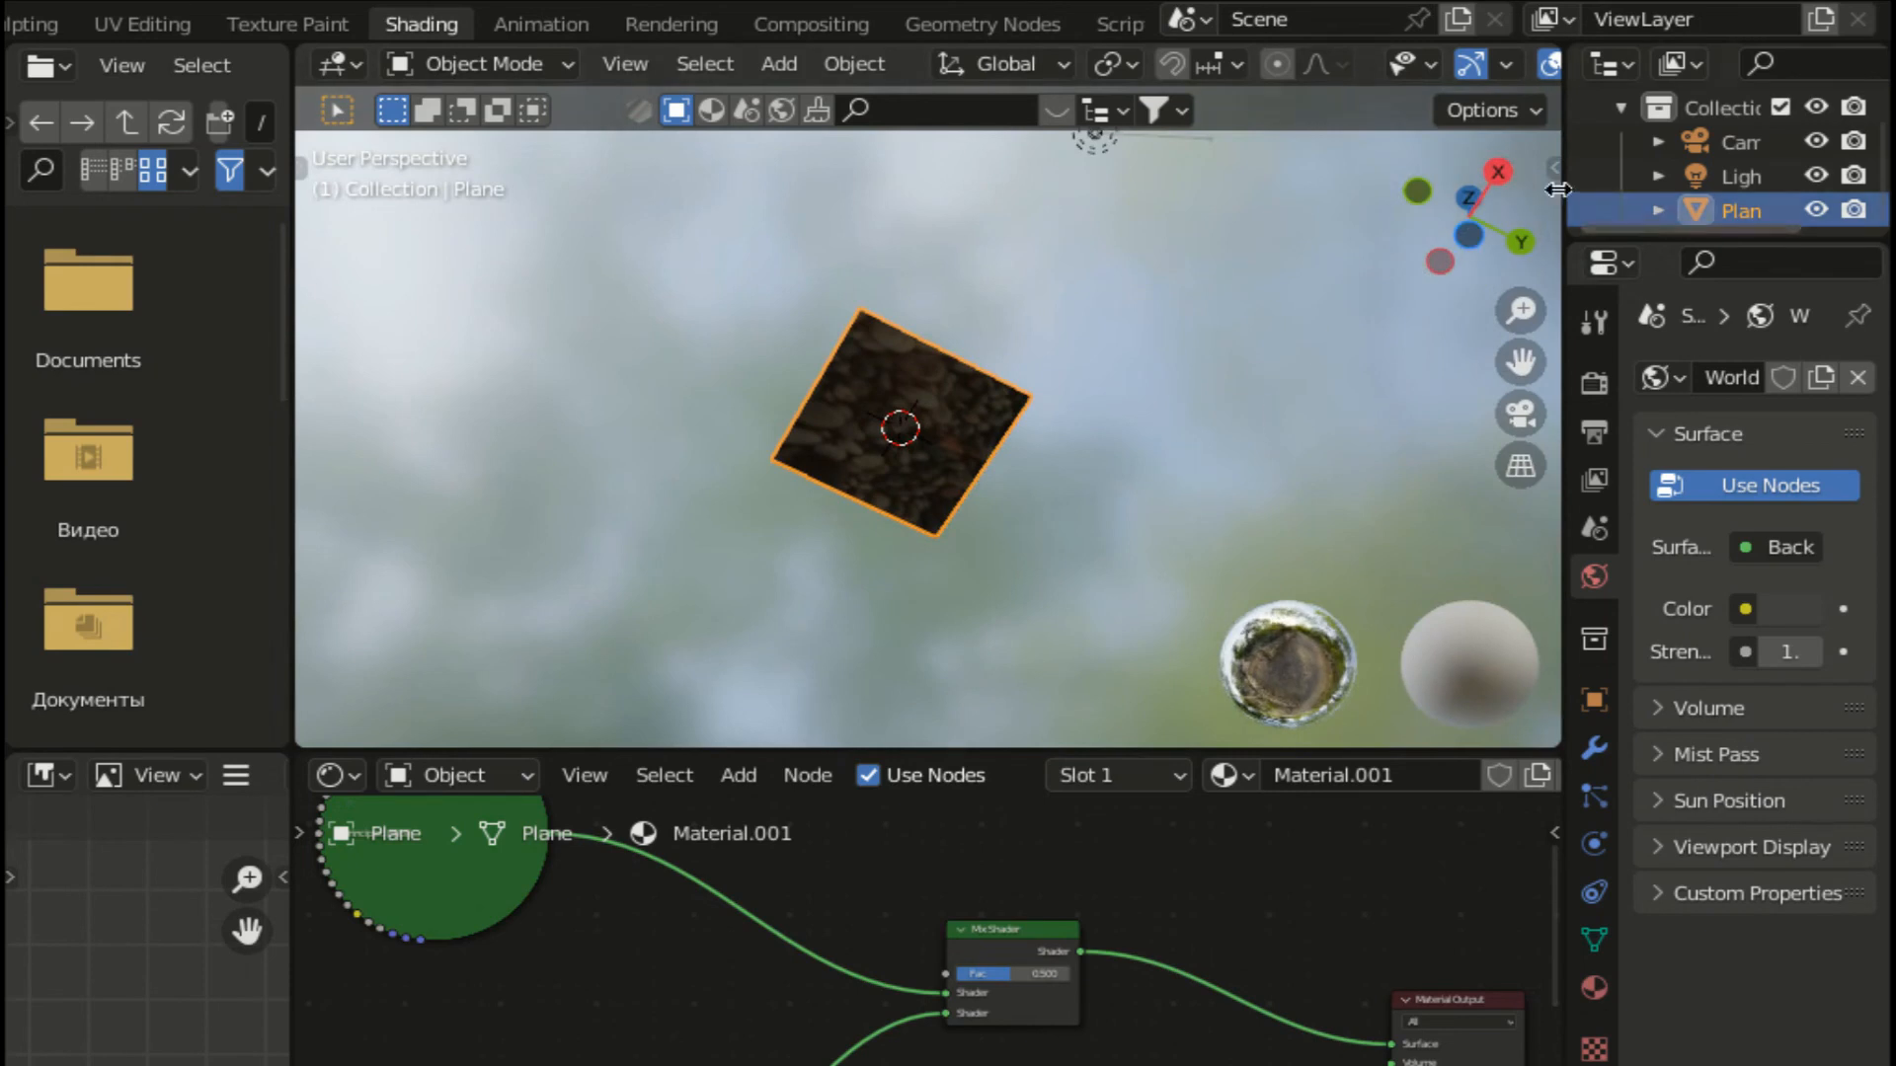
pyautogui.moveTo(1470, 231); pyautogui.dragTo(1335, 265)
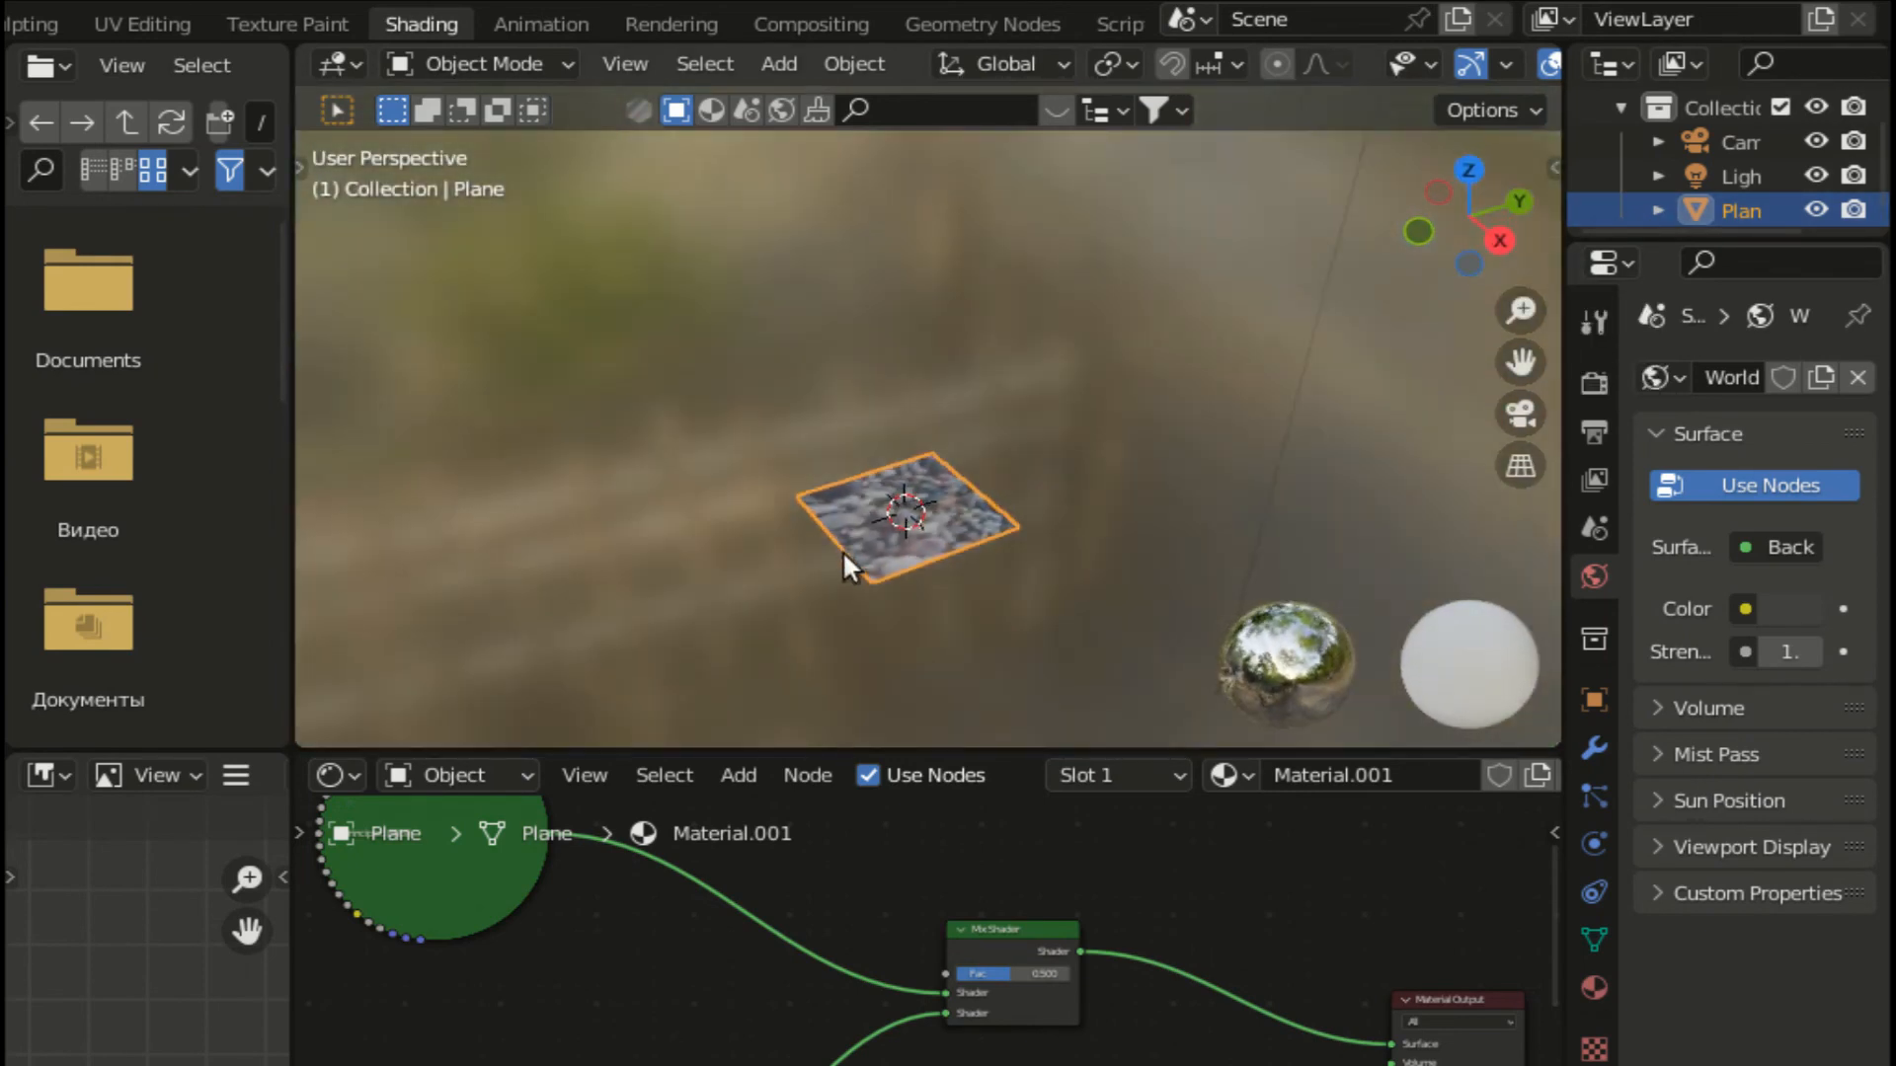
pyautogui.scroll(6, 838, 547)
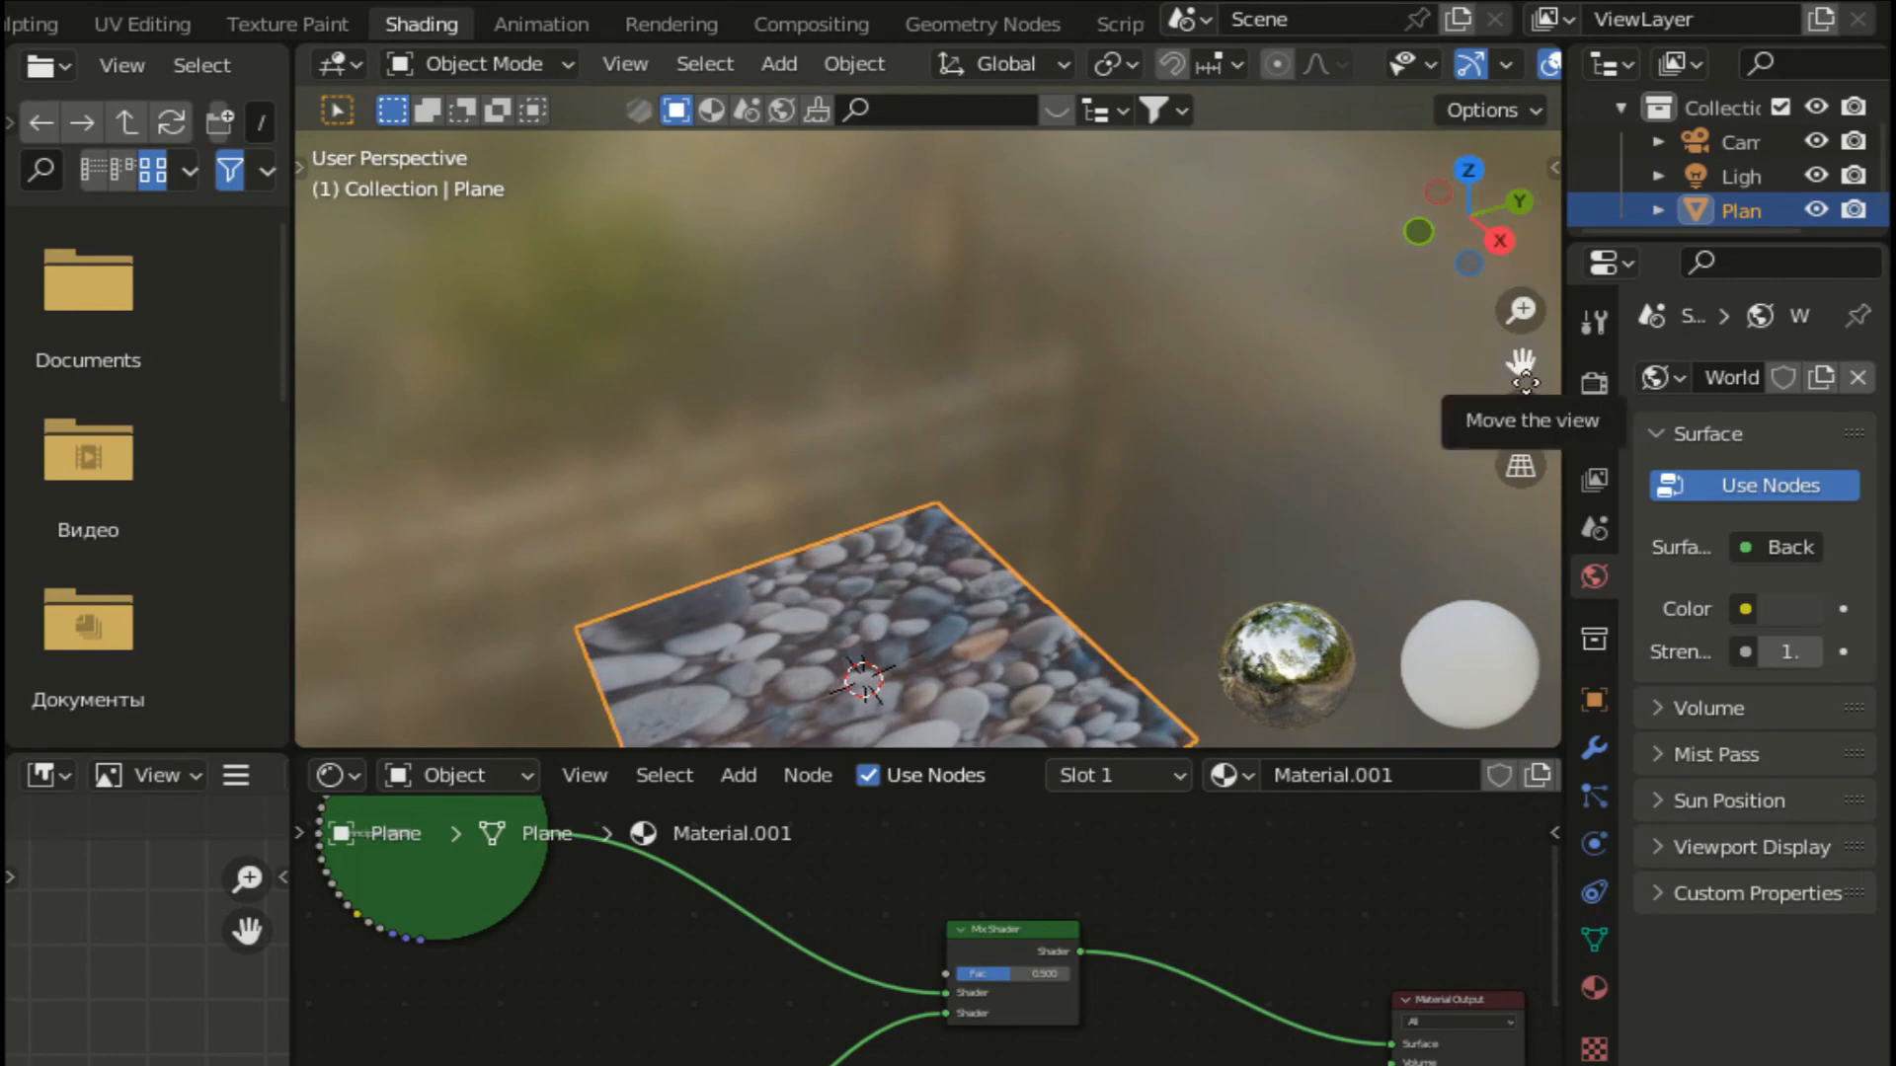
pyautogui.moveTo(1520, 361); pyautogui.dragTo(1556, 164)
pyautogui.scroll(3, 1017, 672)
pyautogui.scroll(2, 835, 673)
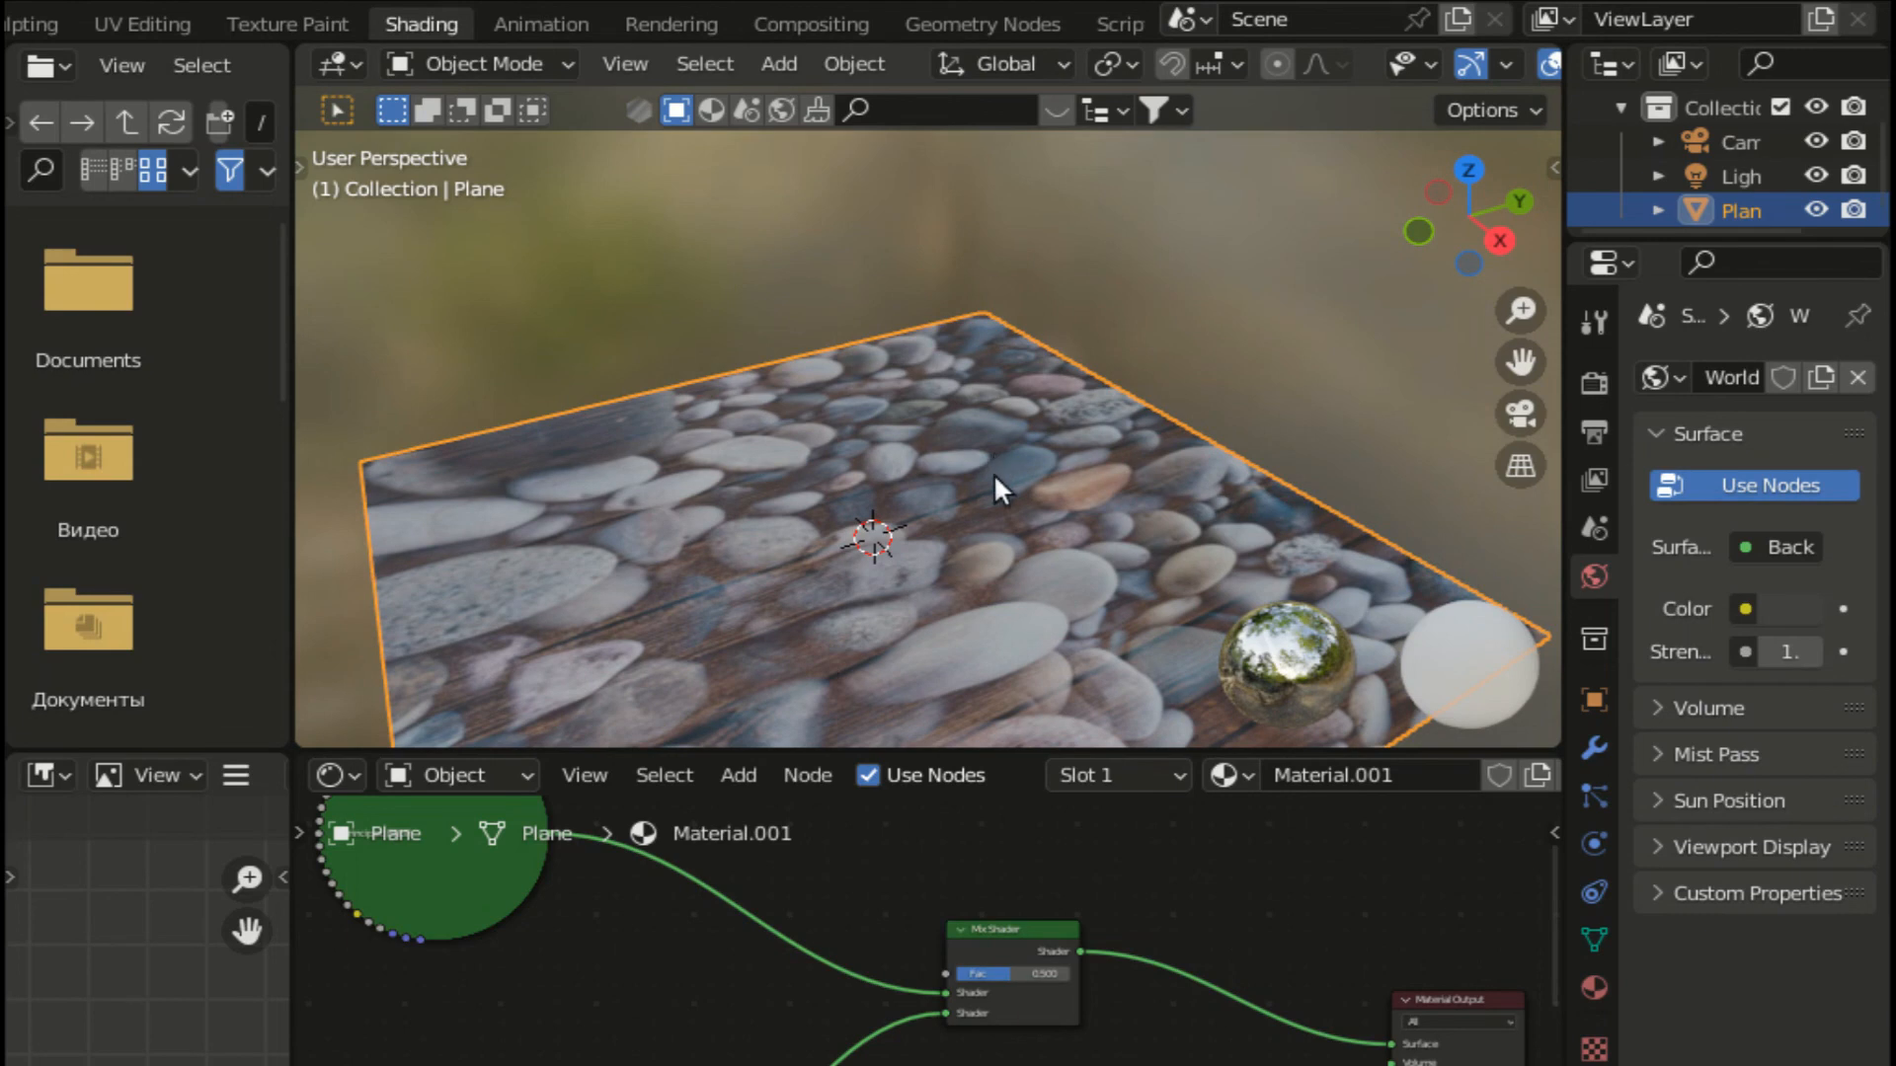
pyautogui.scroll(-2, 993, 458)
pyautogui.scroll(-2, 994, 478)
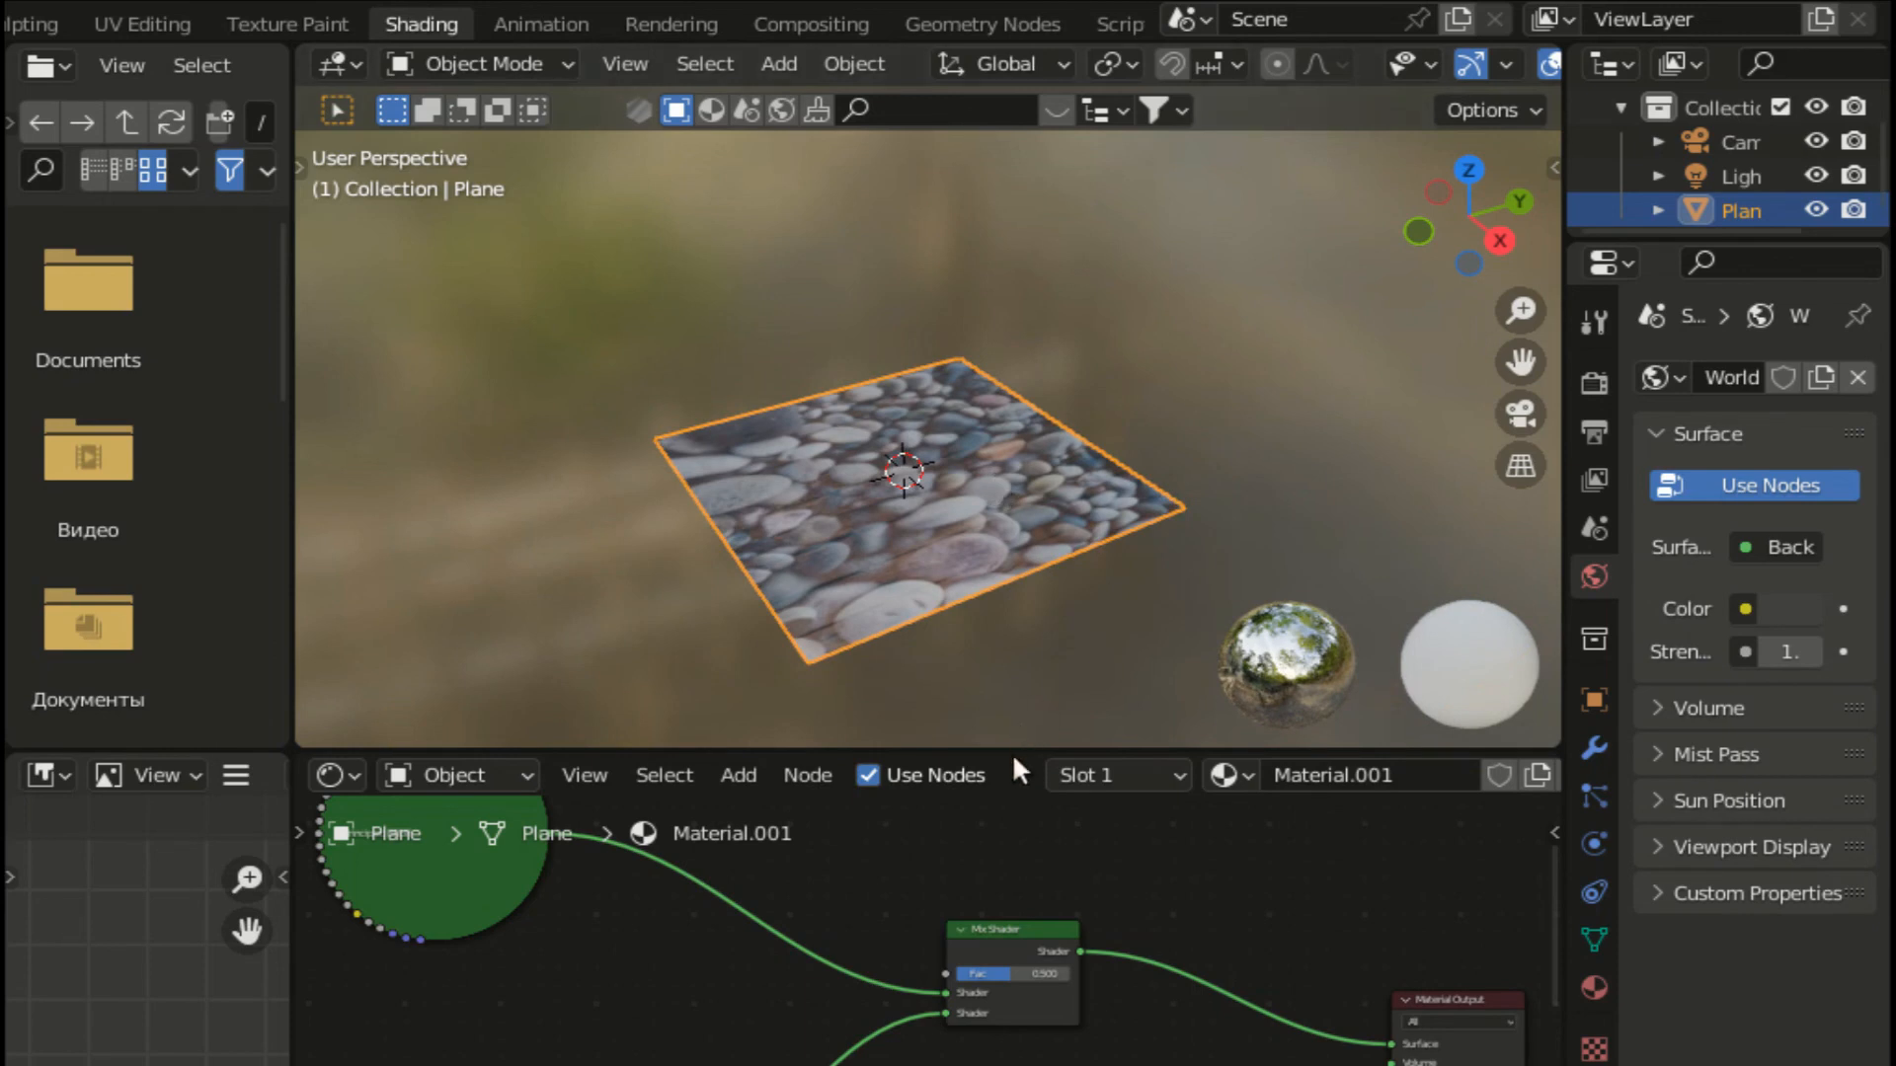
# Step: Move the Mix Shader closer to the Principled BSDF nodes and add a Geometry node above it
pyautogui.moveTo(1005, 747); pyautogui.dragTo(1048, 658)
pyautogui.moveTo(1048, 427); pyautogui.dragTo(1047, 426)
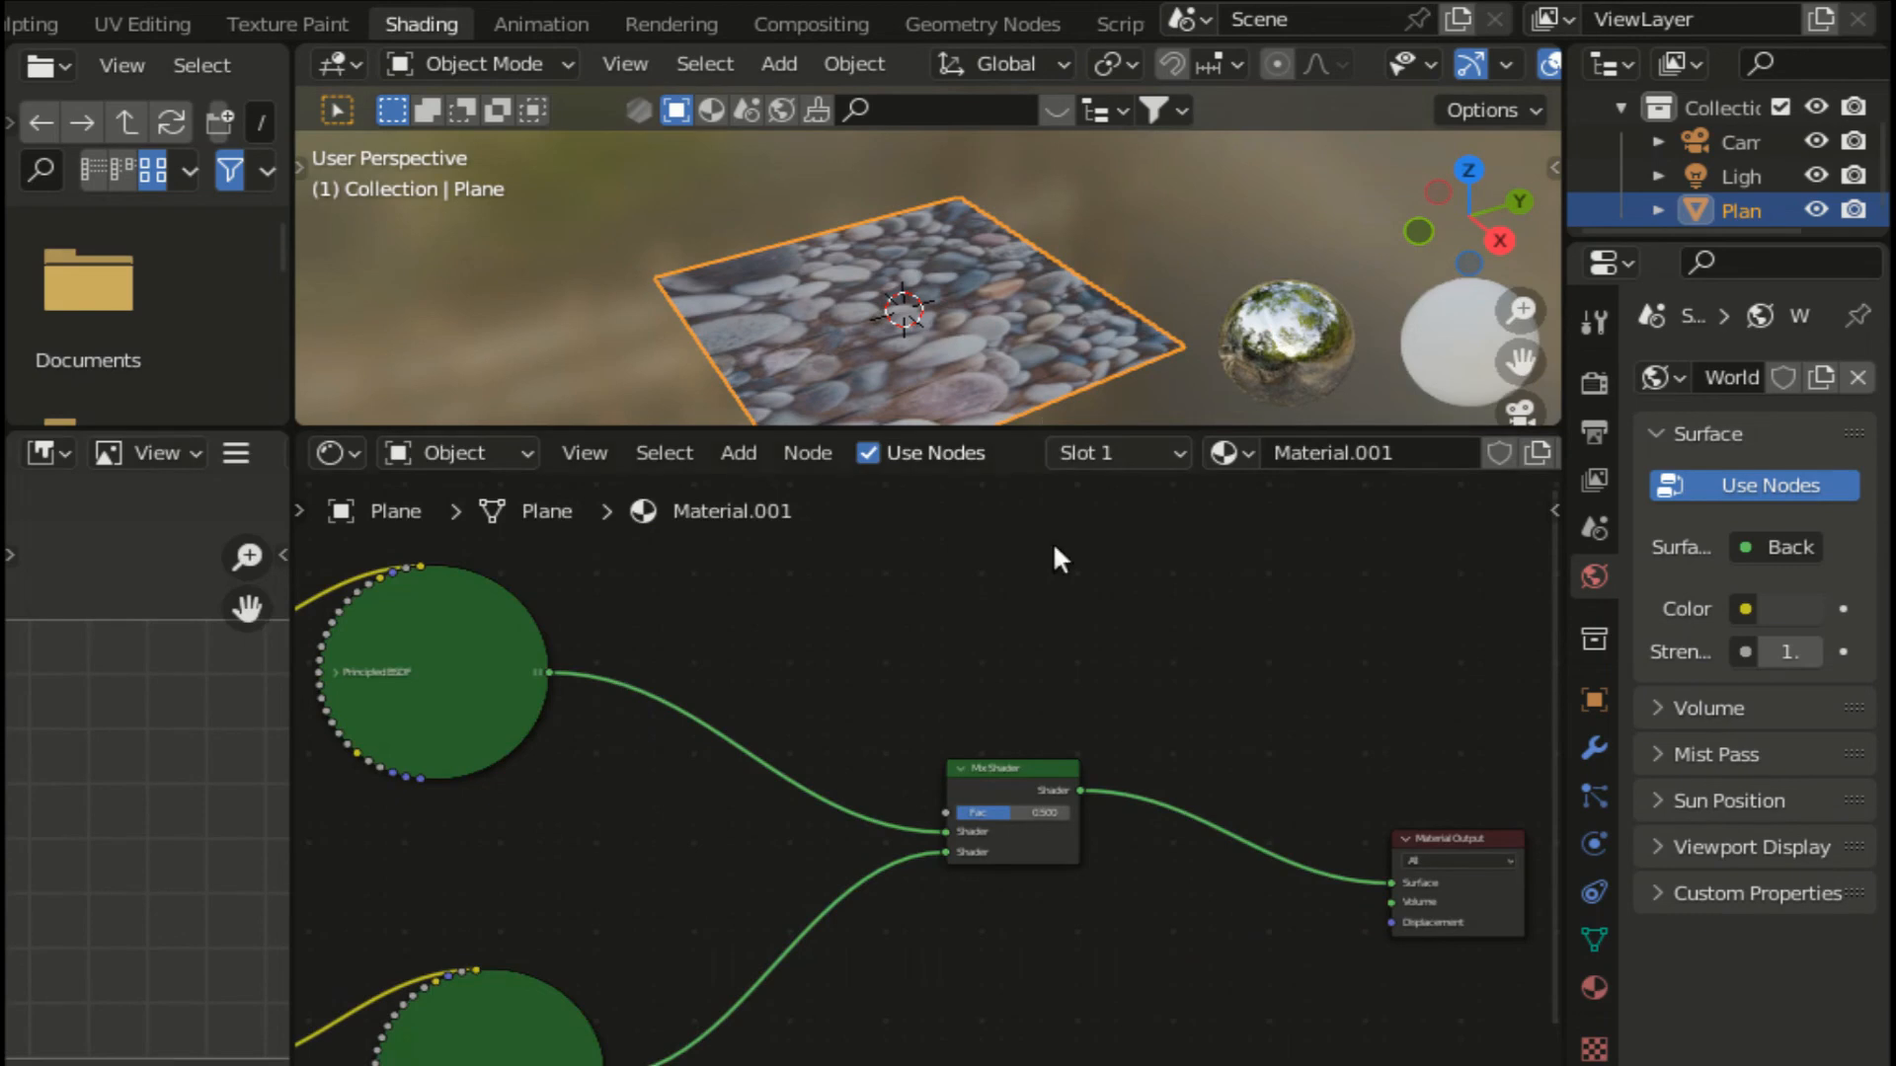
pyautogui.moveTo(1017, 757); pyautogui.dragTo(861, 755)
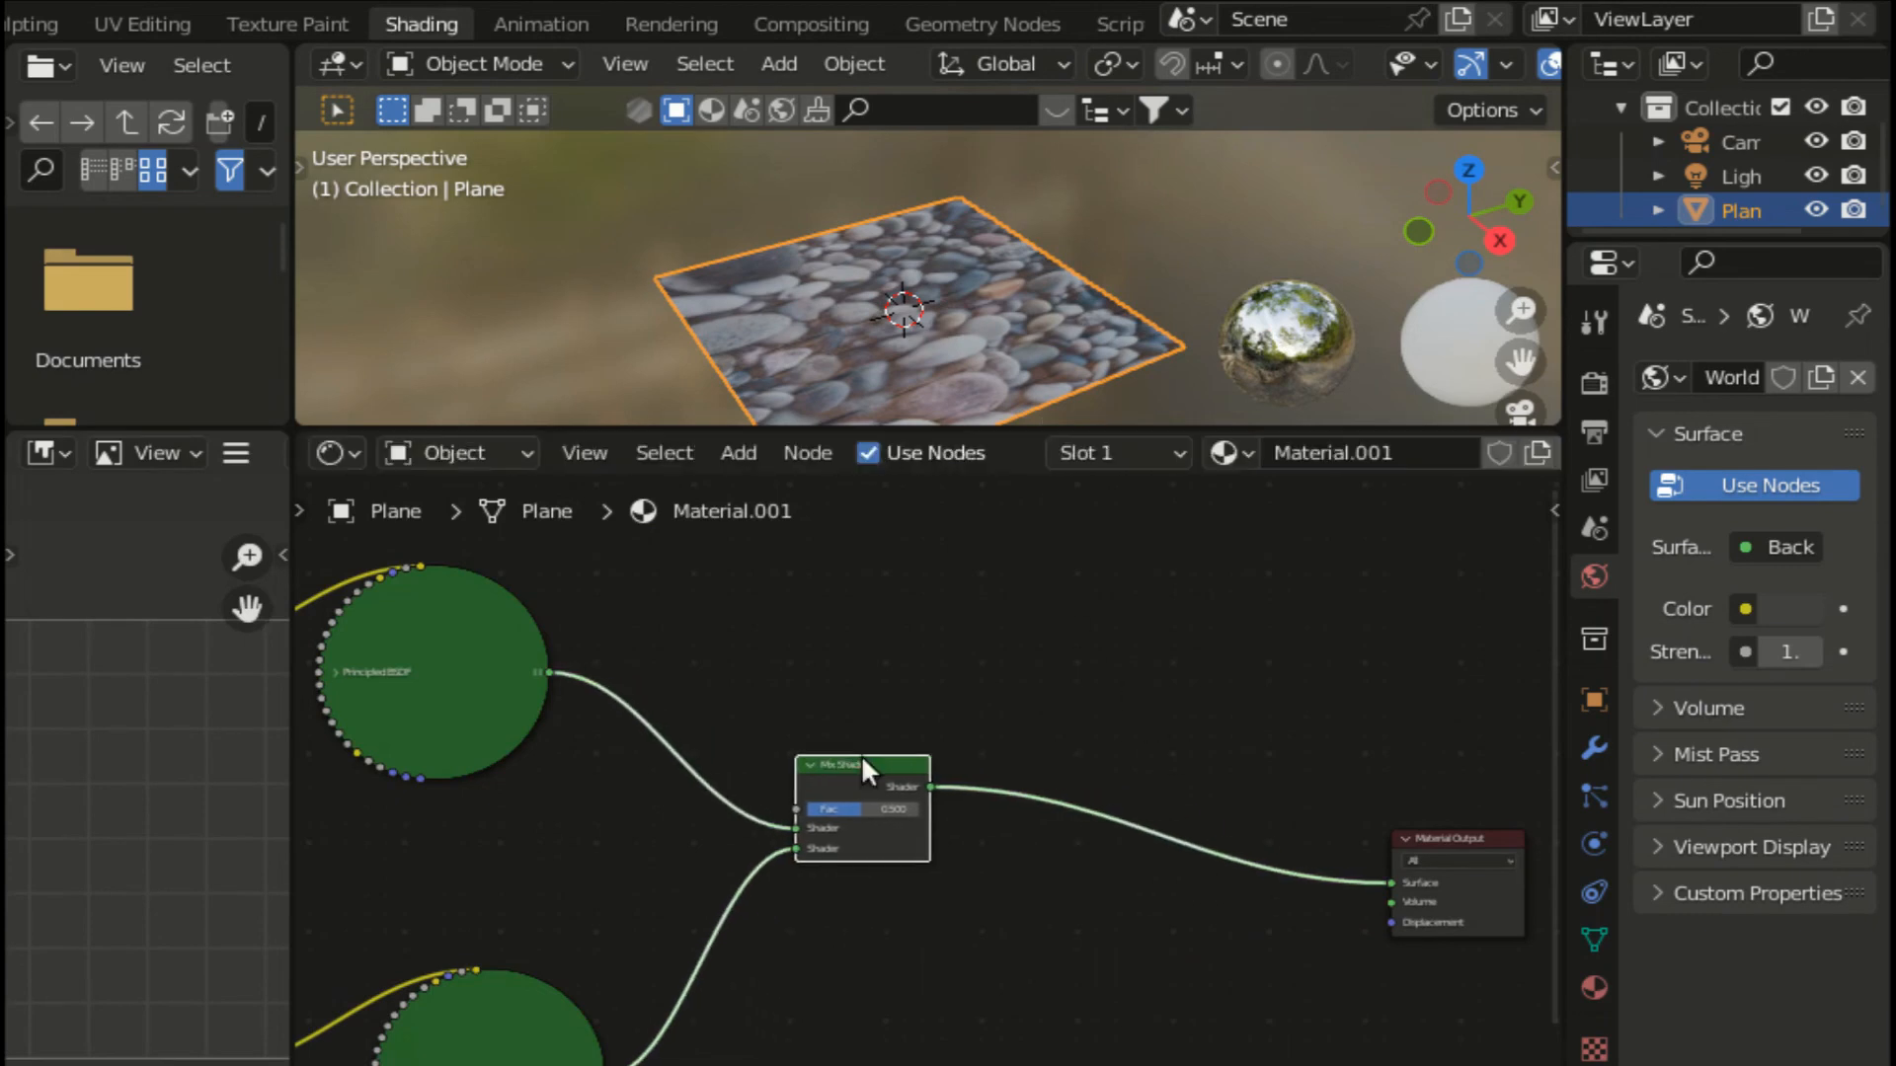
pyautogui.hotkey('shift', 'a')
pyautogui.click(1102, 713)
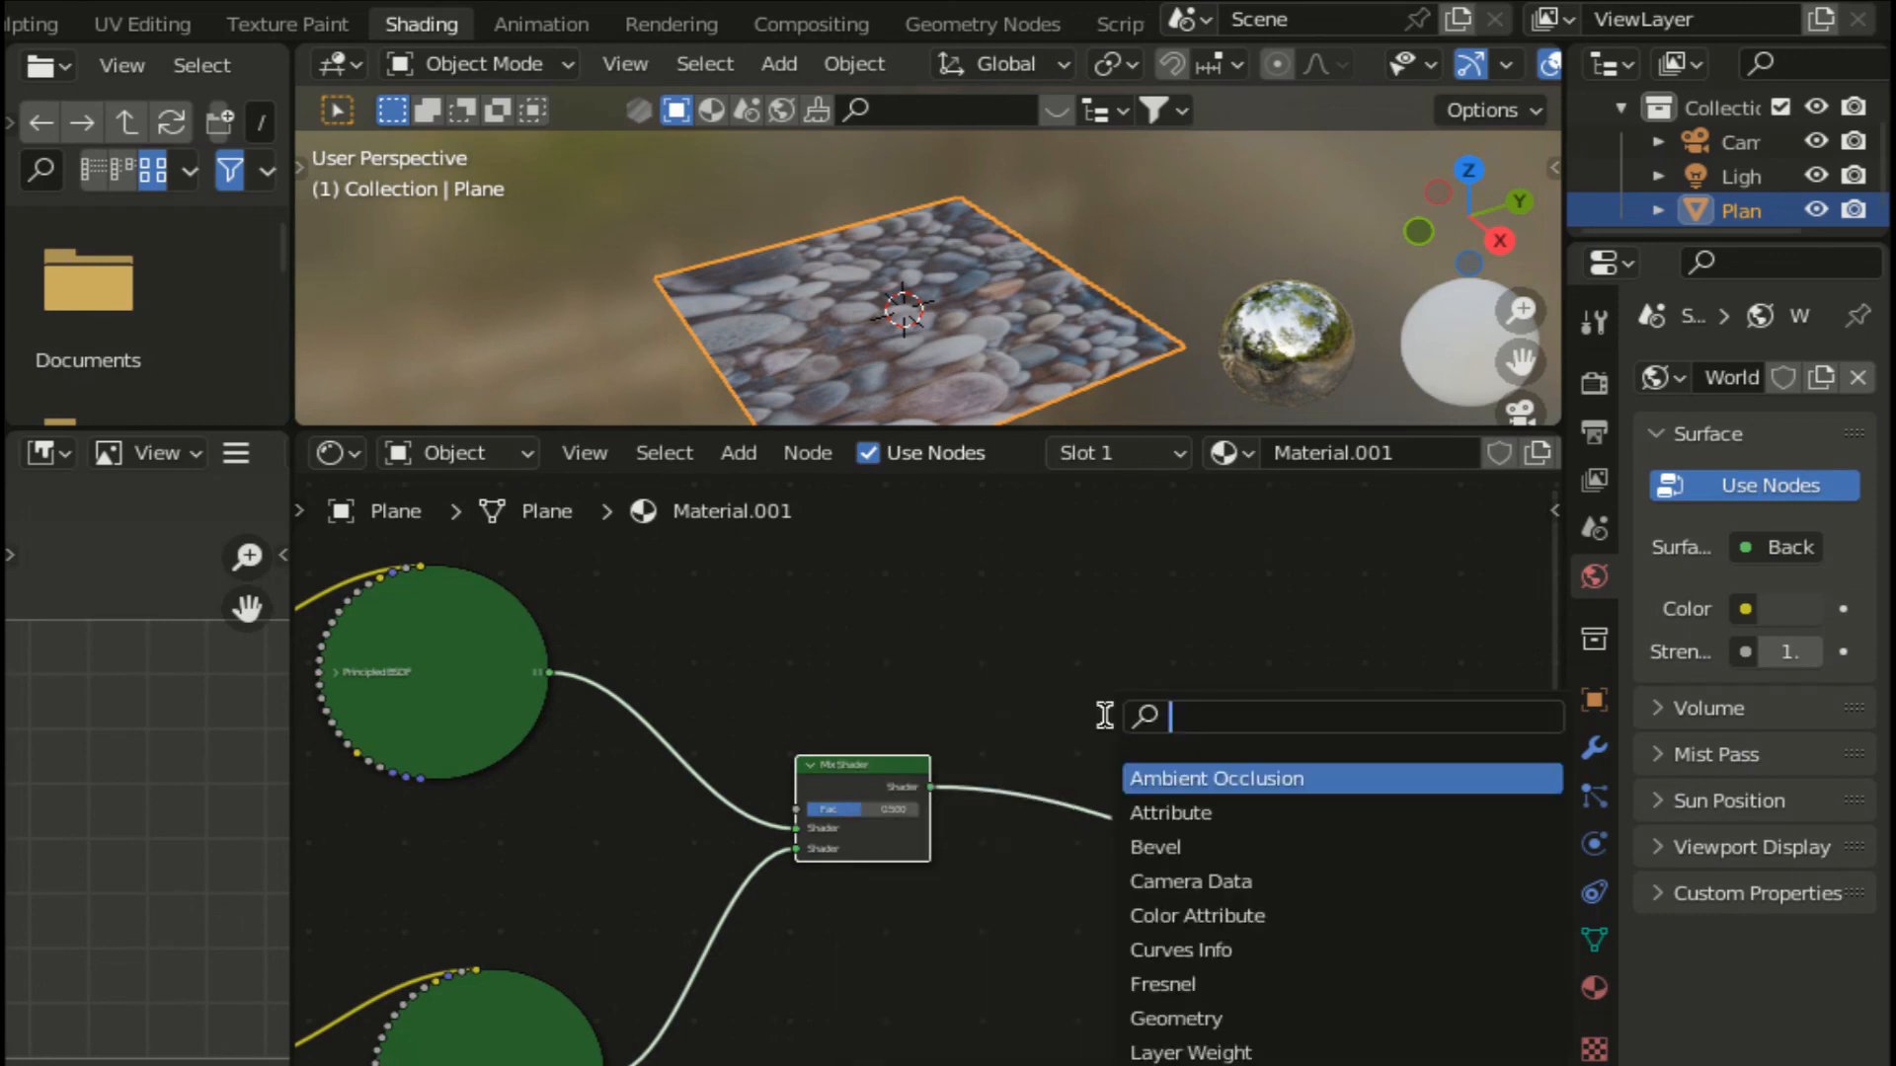
pyautogui.write('geo')
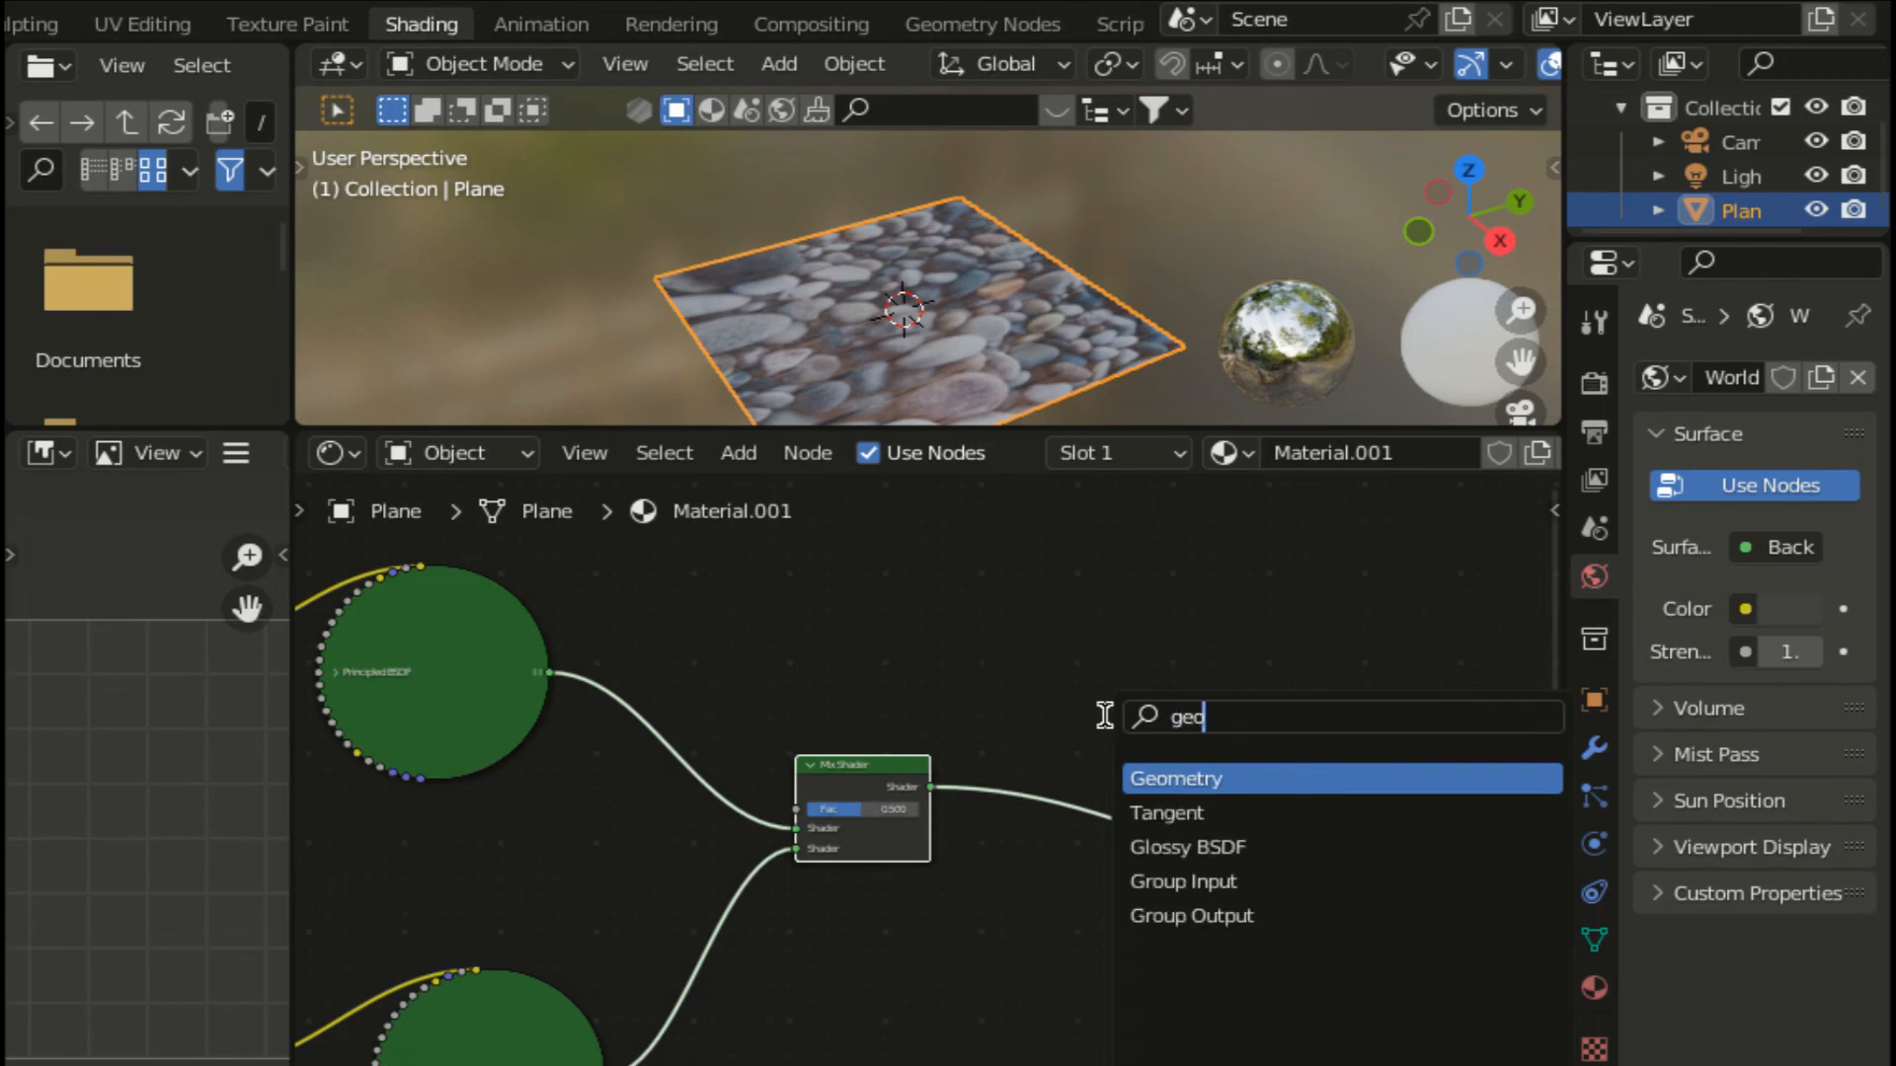
pyautogui.click(1143, 778)
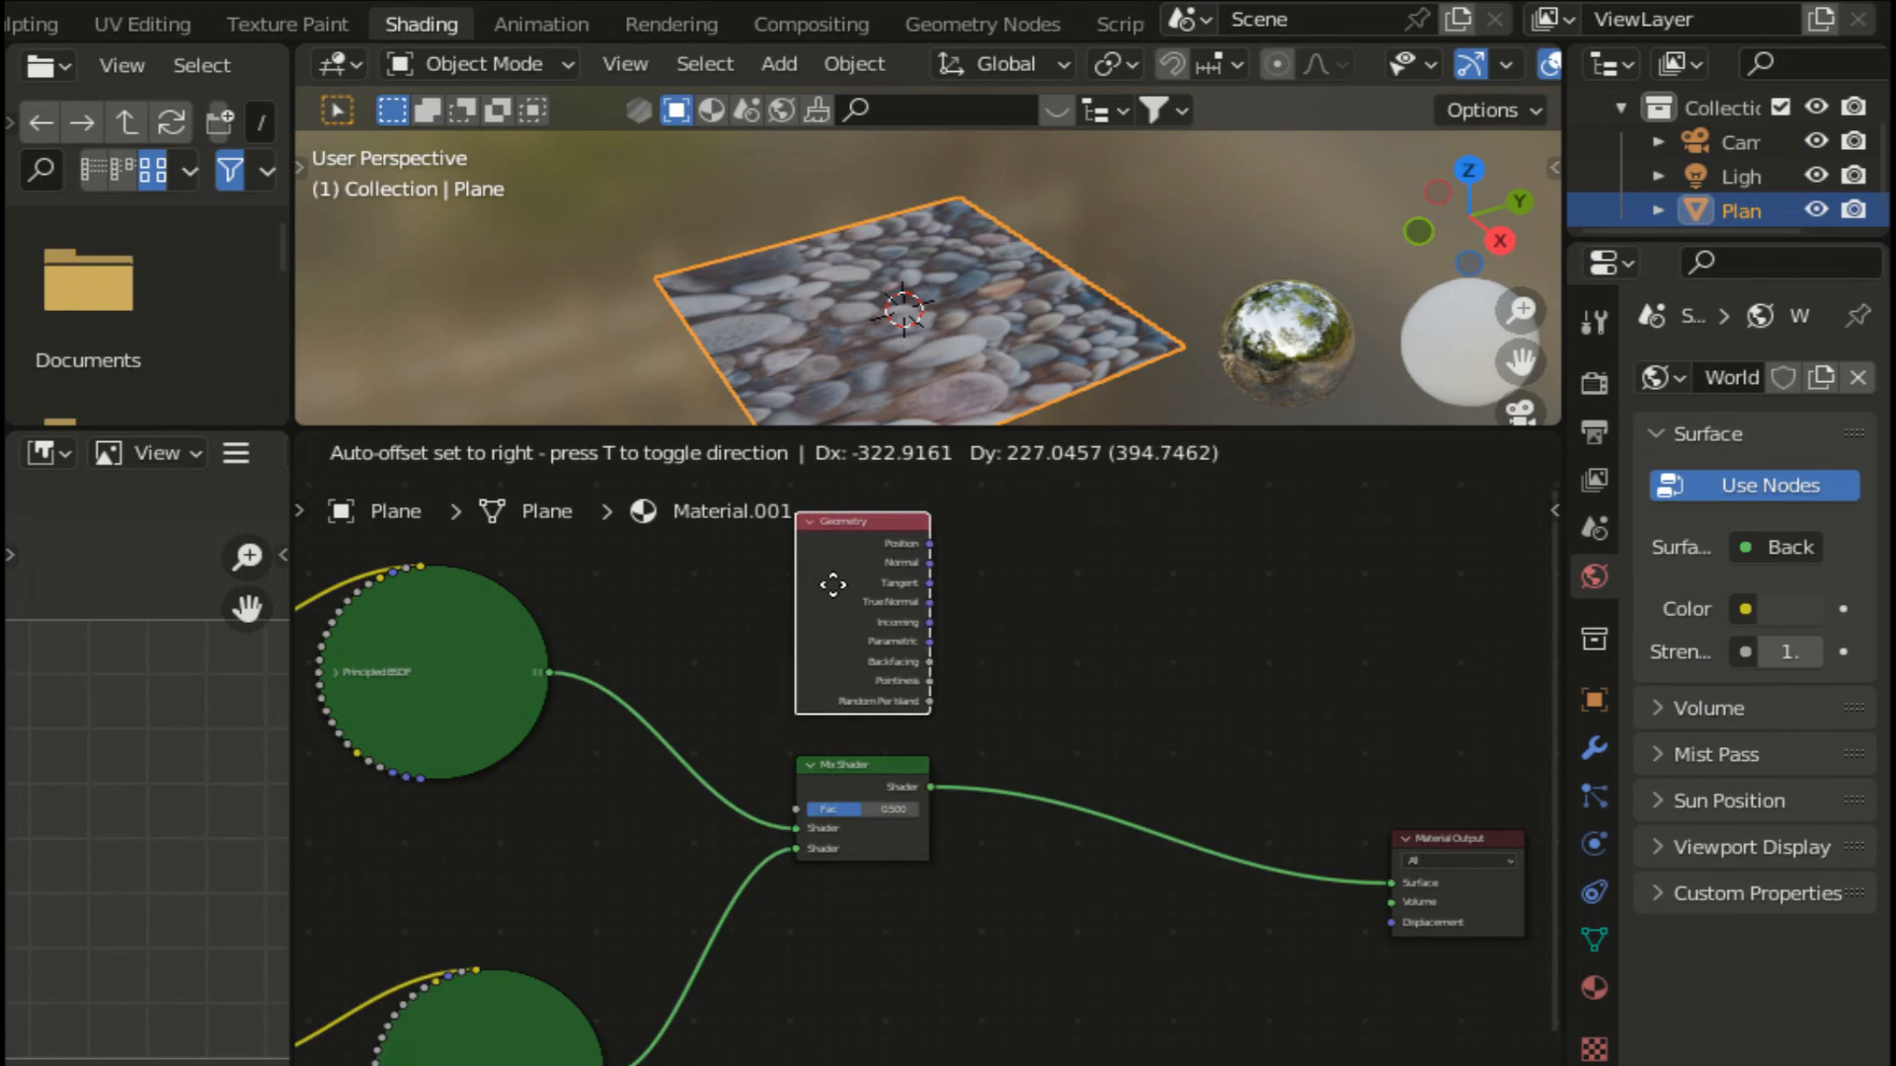
pyautogui.click(824, 588)
# Step: Connect the Geometry node's Backfacing output to the Mix Shader's Fac input and inspect the plane in the enlarged viewport
pyautogui.scroll(3, 926, 656)
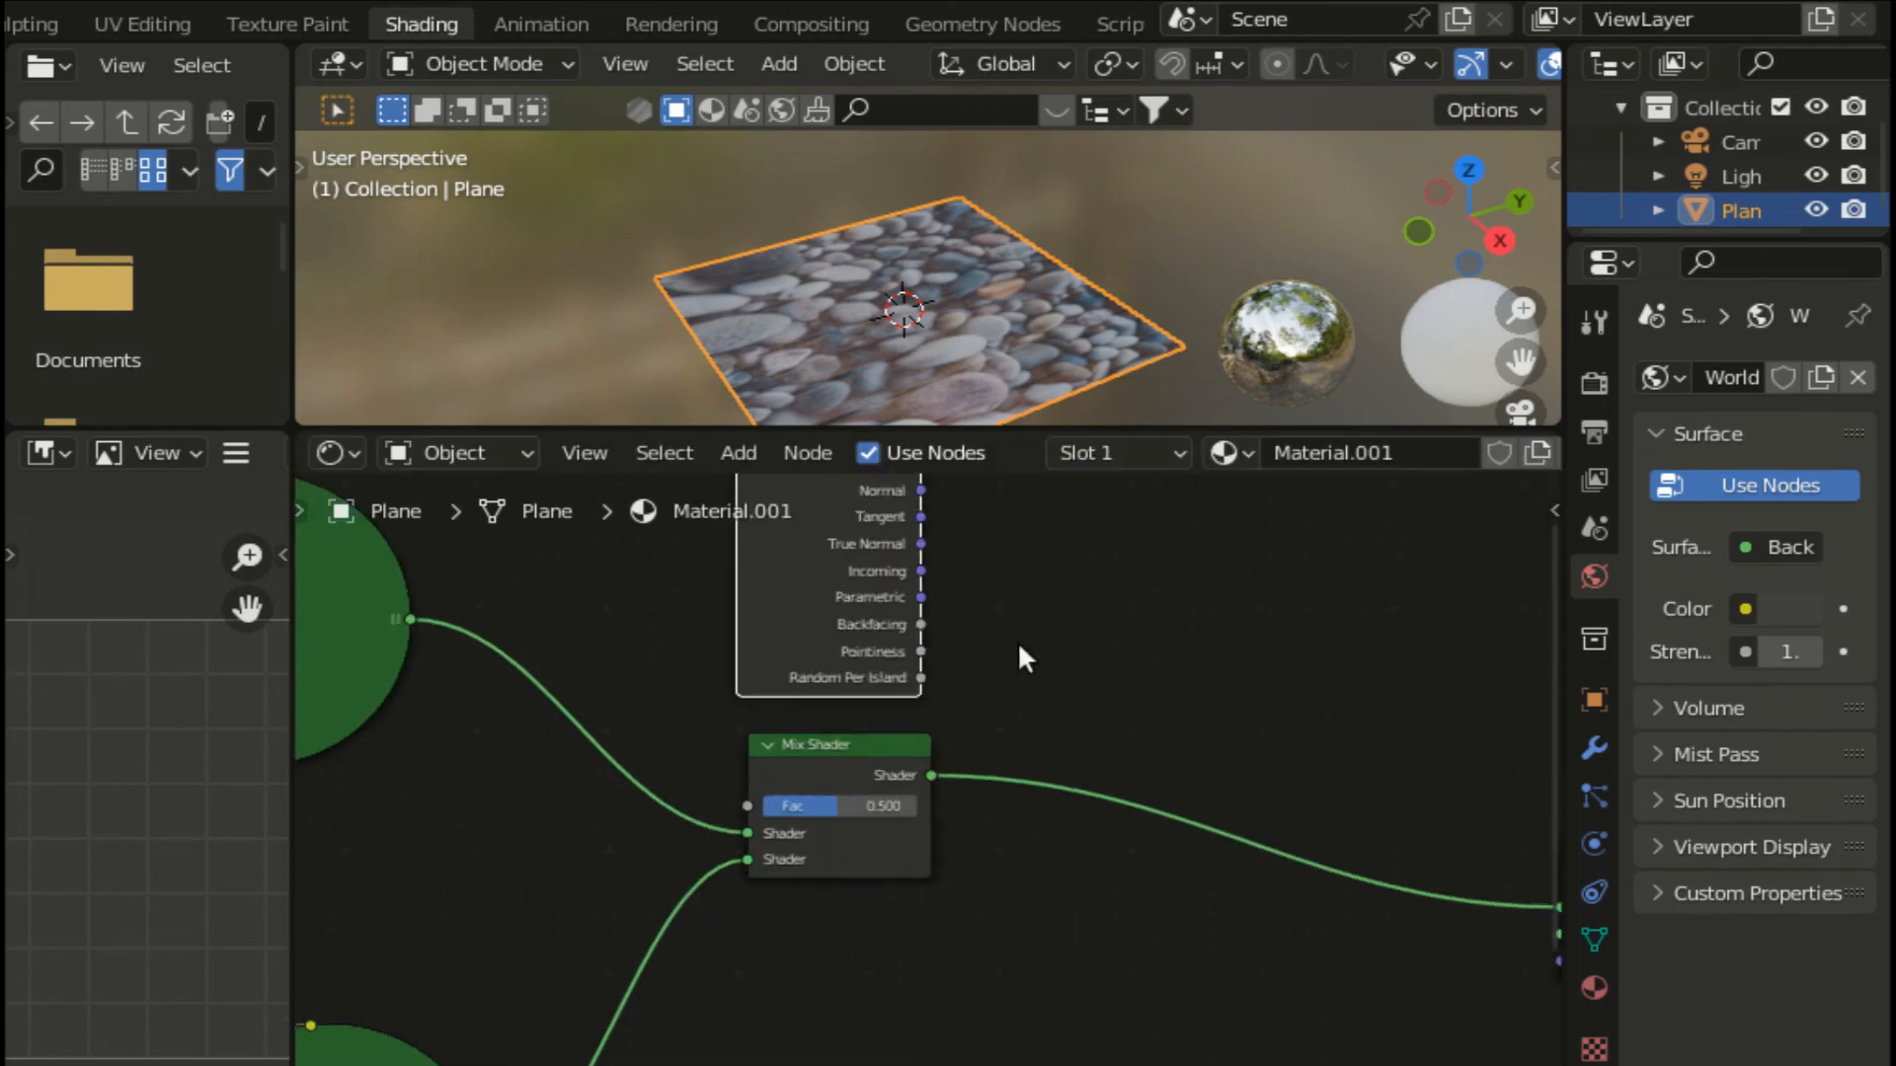
pyautogui.moveTo(921, 607); pyautogui.dragTo(724, 802)
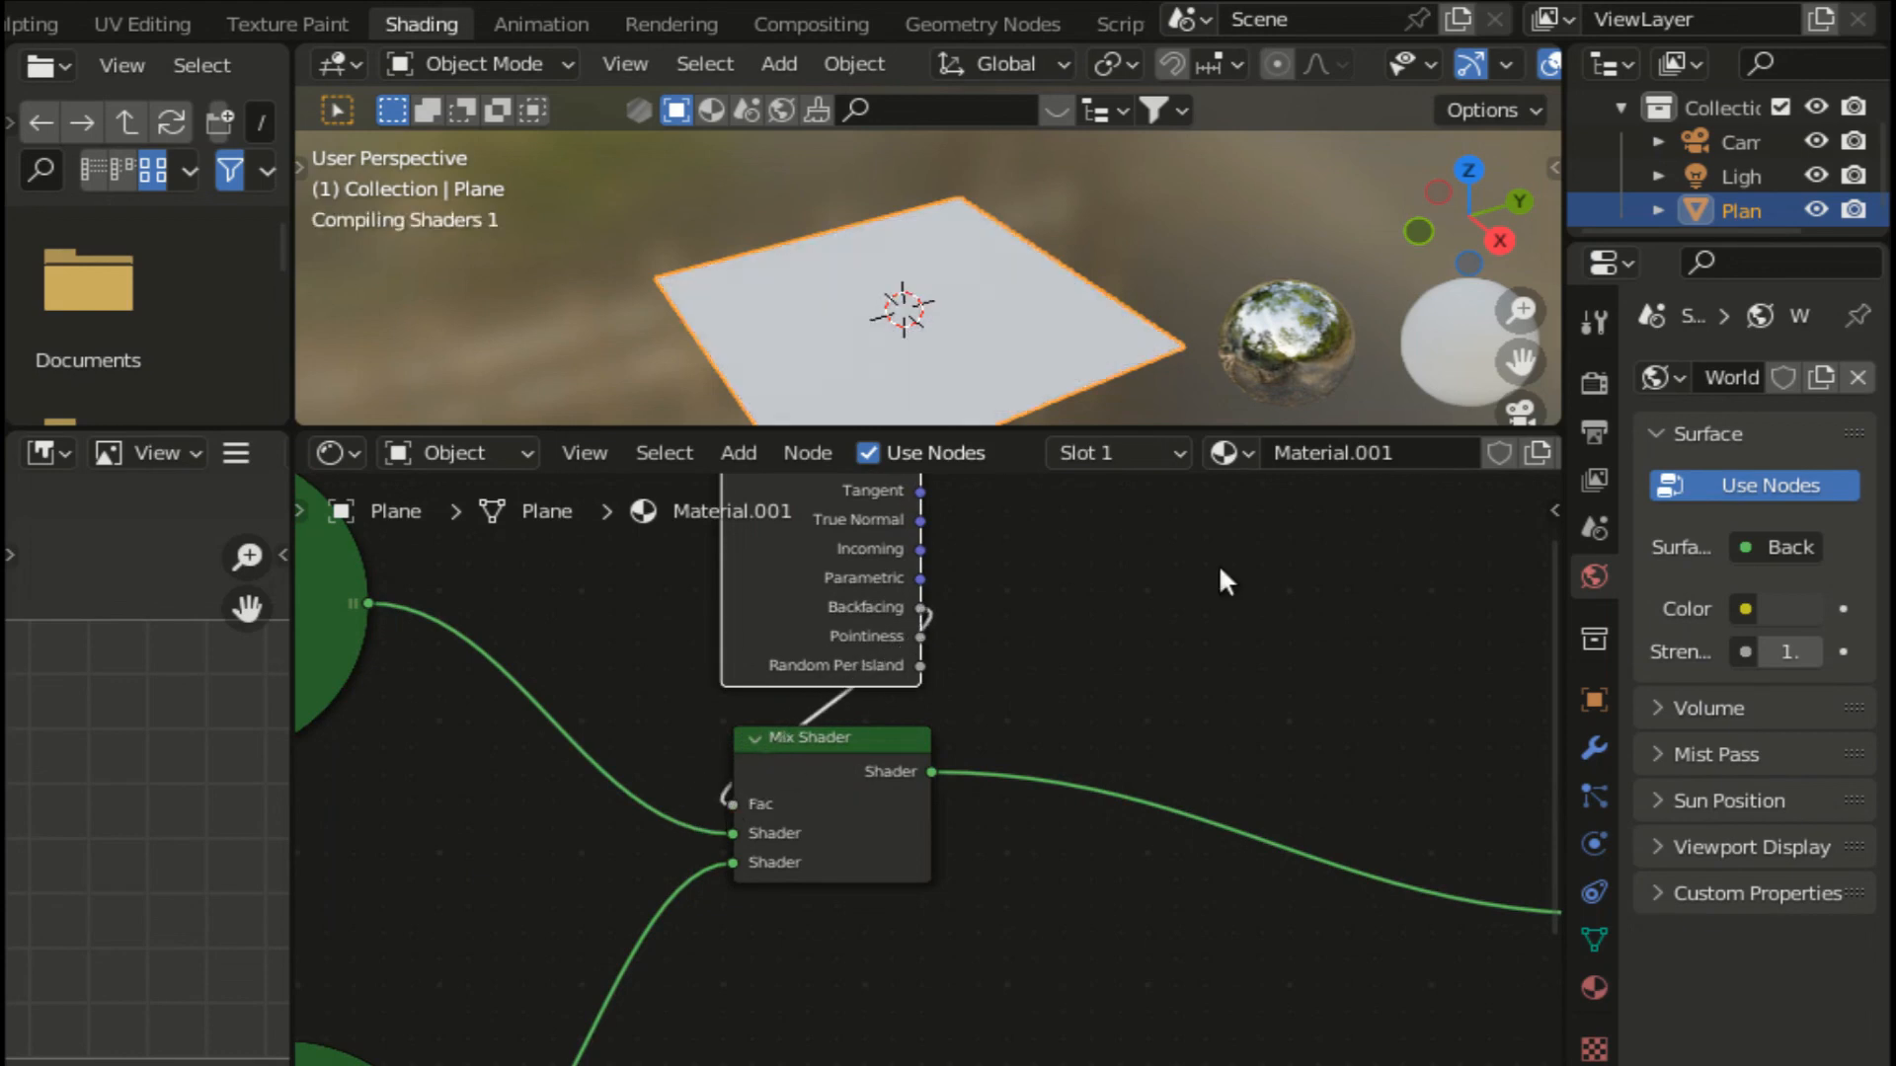
pyautogui.moveTo(1025, 426); pyautogui.dragTo(1027, 433)
pyautogui.moveTo(1046, 782); pyautogui.dragTo(1045, 858)
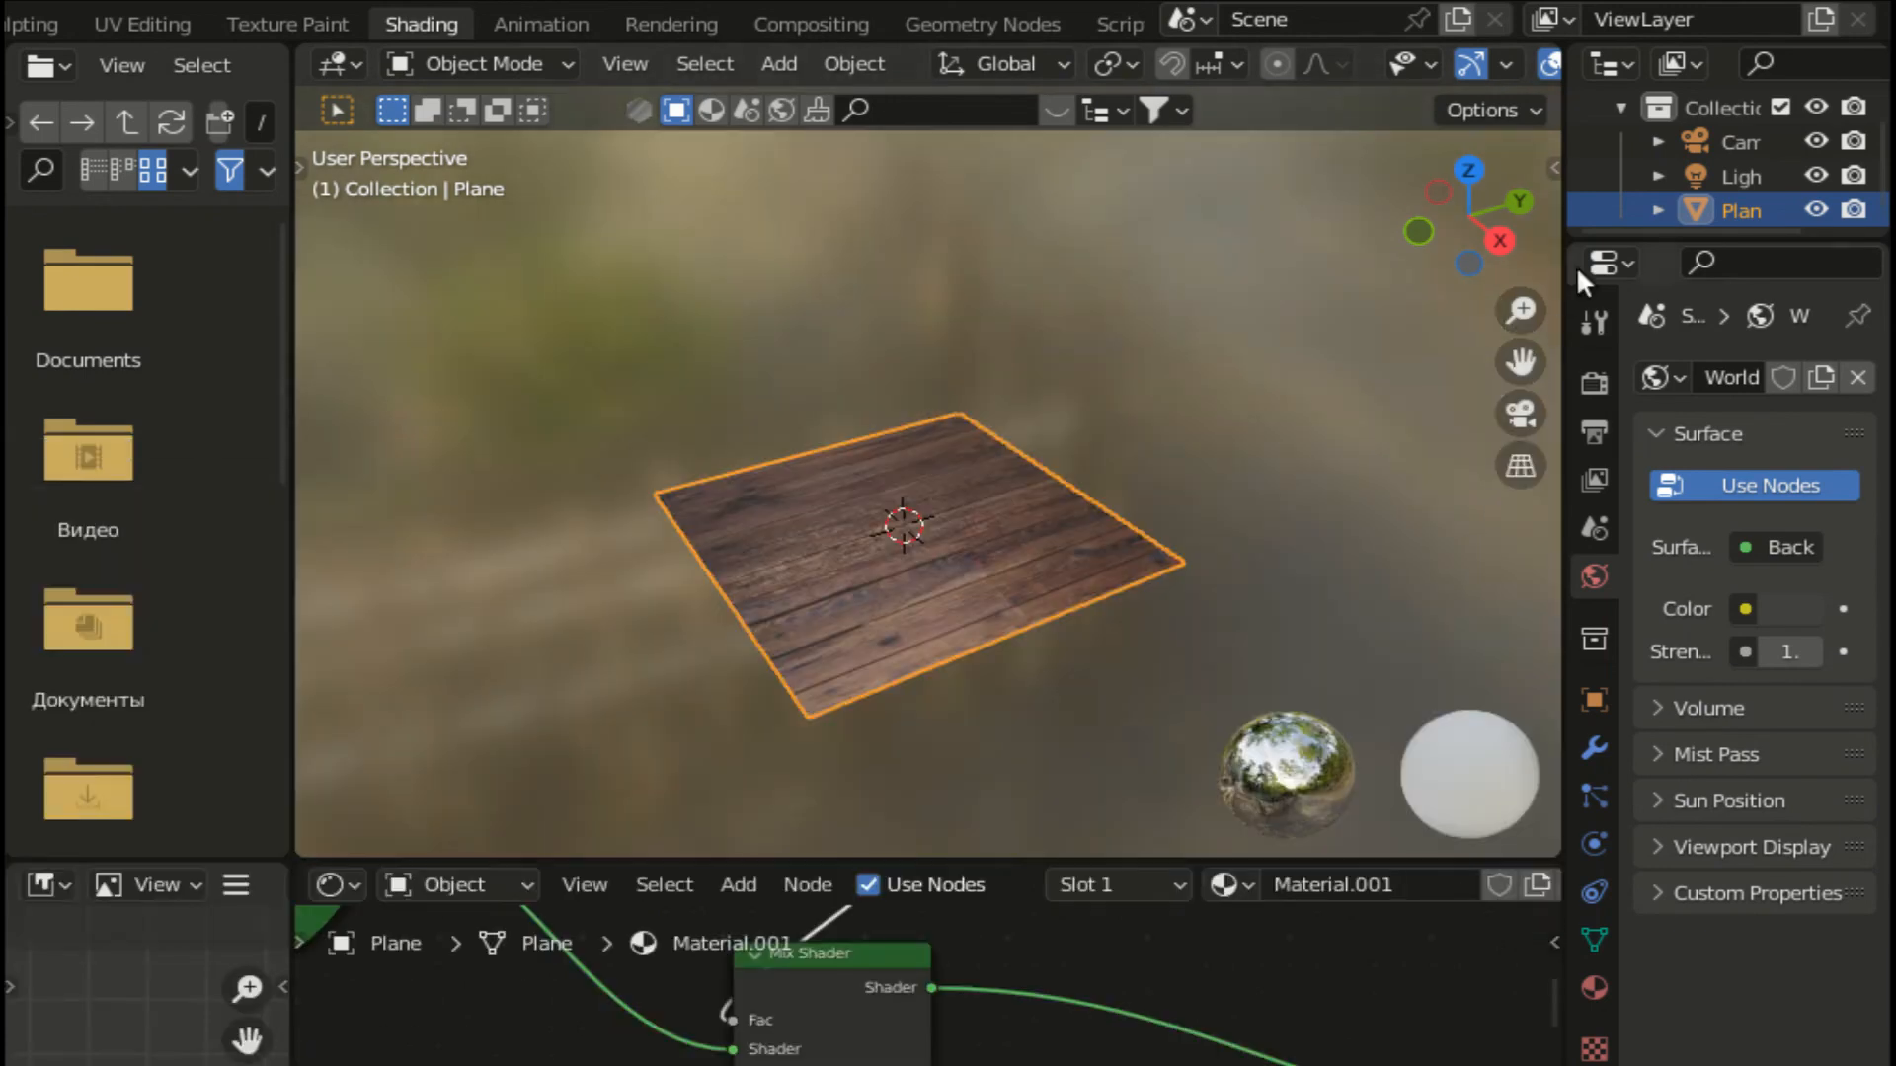
pyautogui.moveTo(1502, 235); pyautogui.dragTo(1502, 413)
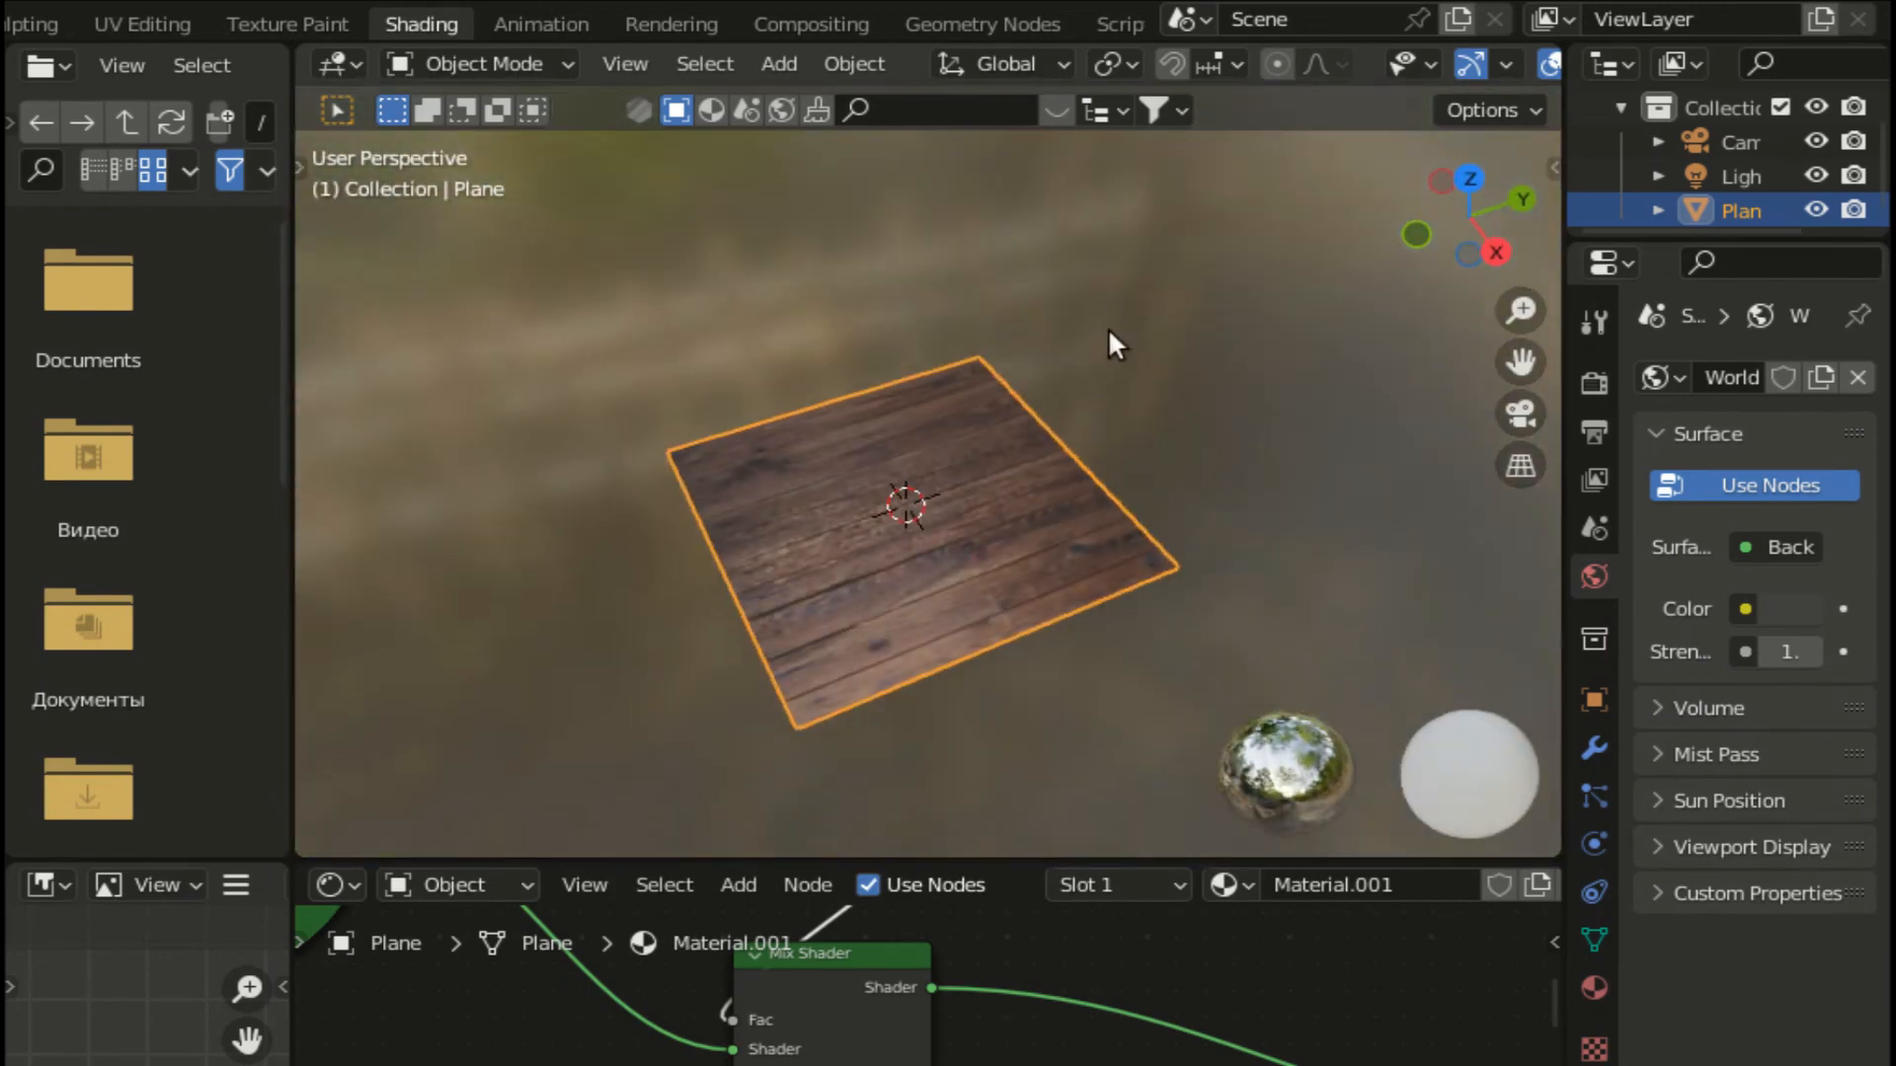